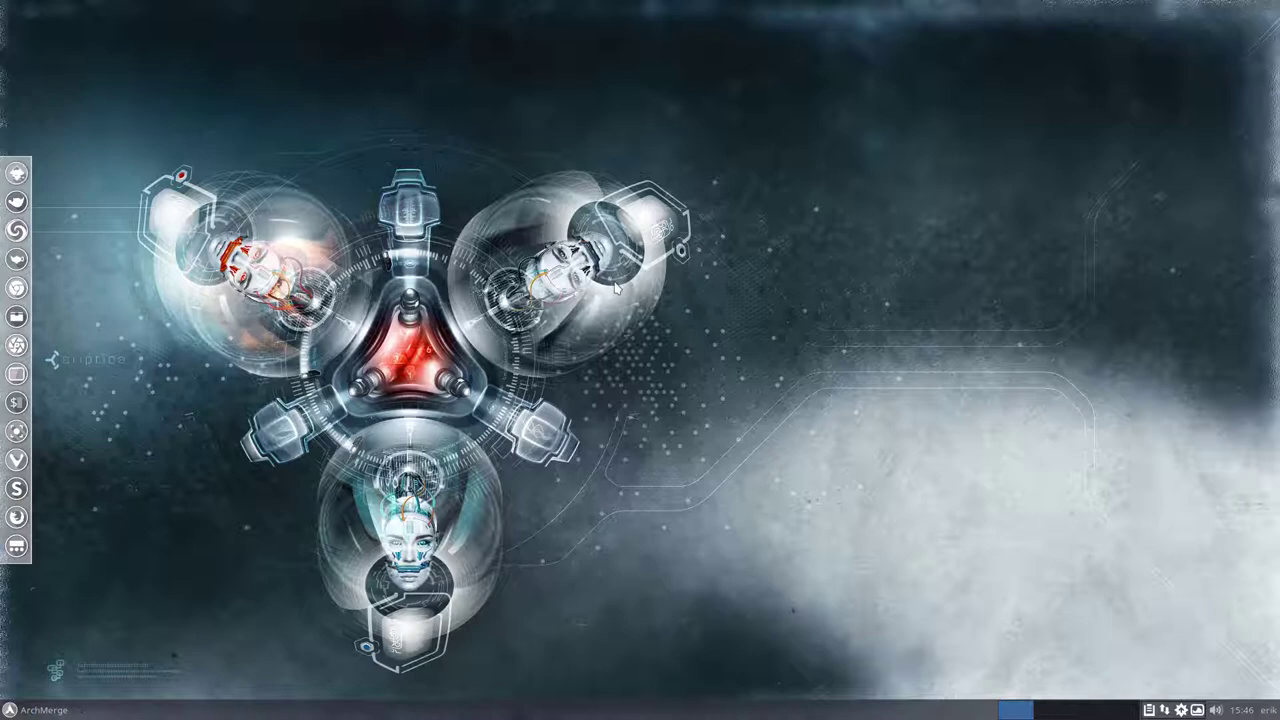
Open a terminal, switch the desktop to the next wallpaper, and move the terminal window lower on the desktop
key("ctrl+alt+Return")
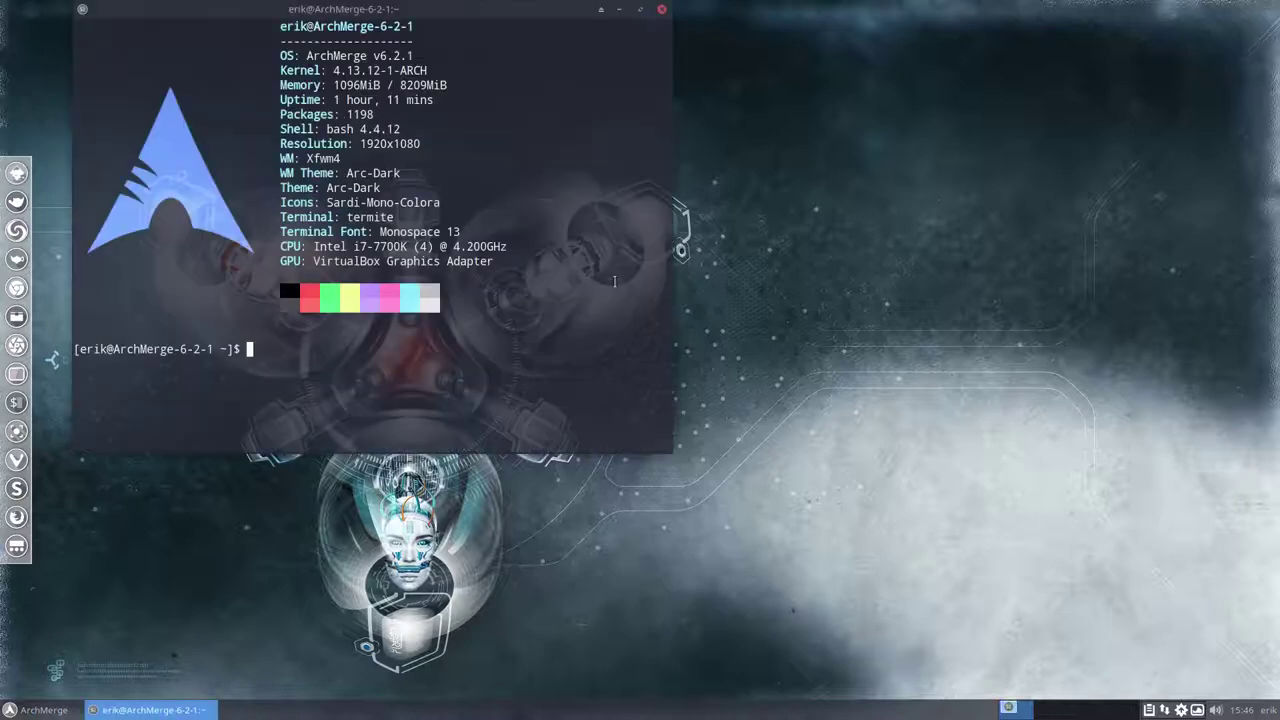
key("alt+n")
left_click_drag(483, 19, 479, 135)
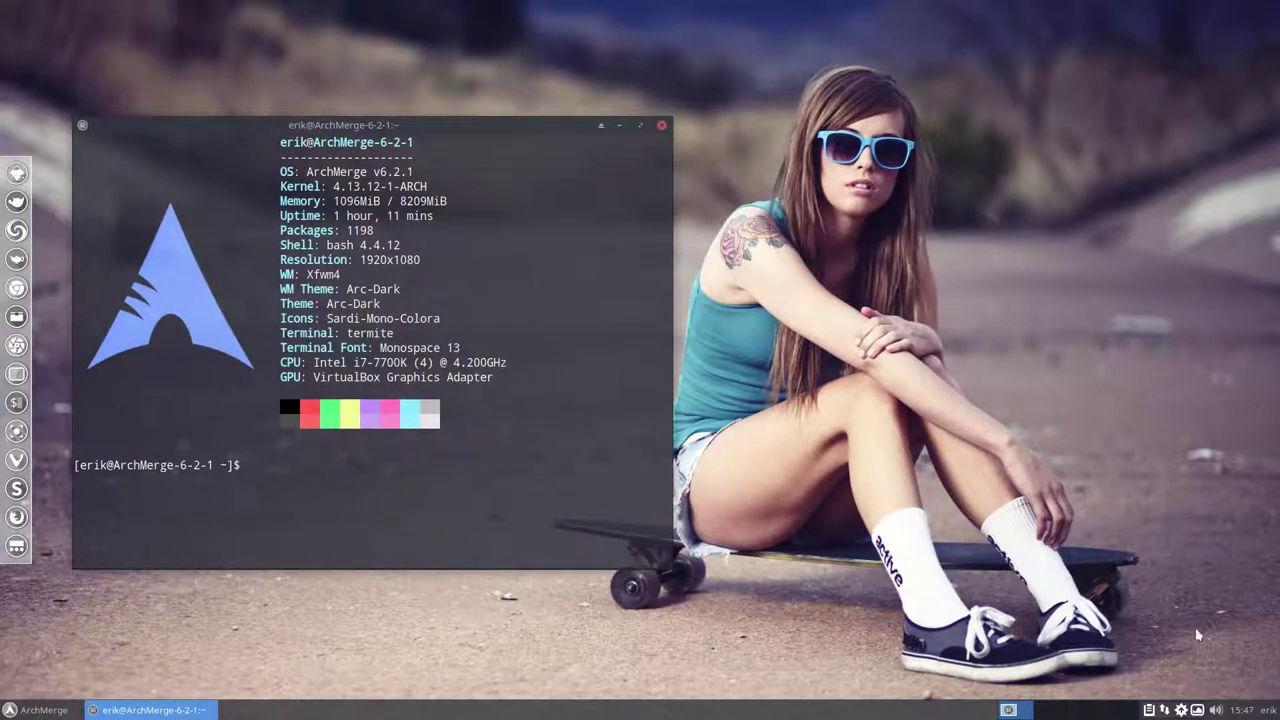
Review the wallpaper interval and image sources in Variety's preferences, close the terminal, and look over Variety's command list
left_click(1197, 709)
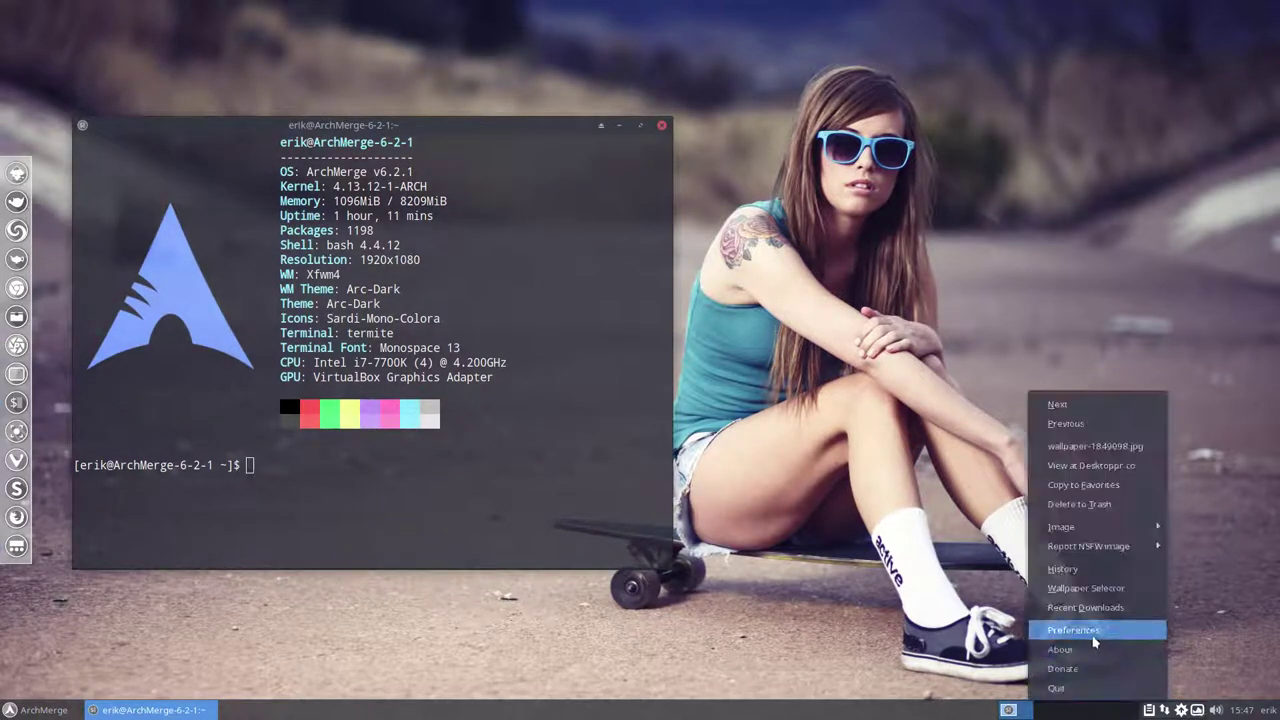
left_click(1078, 630)
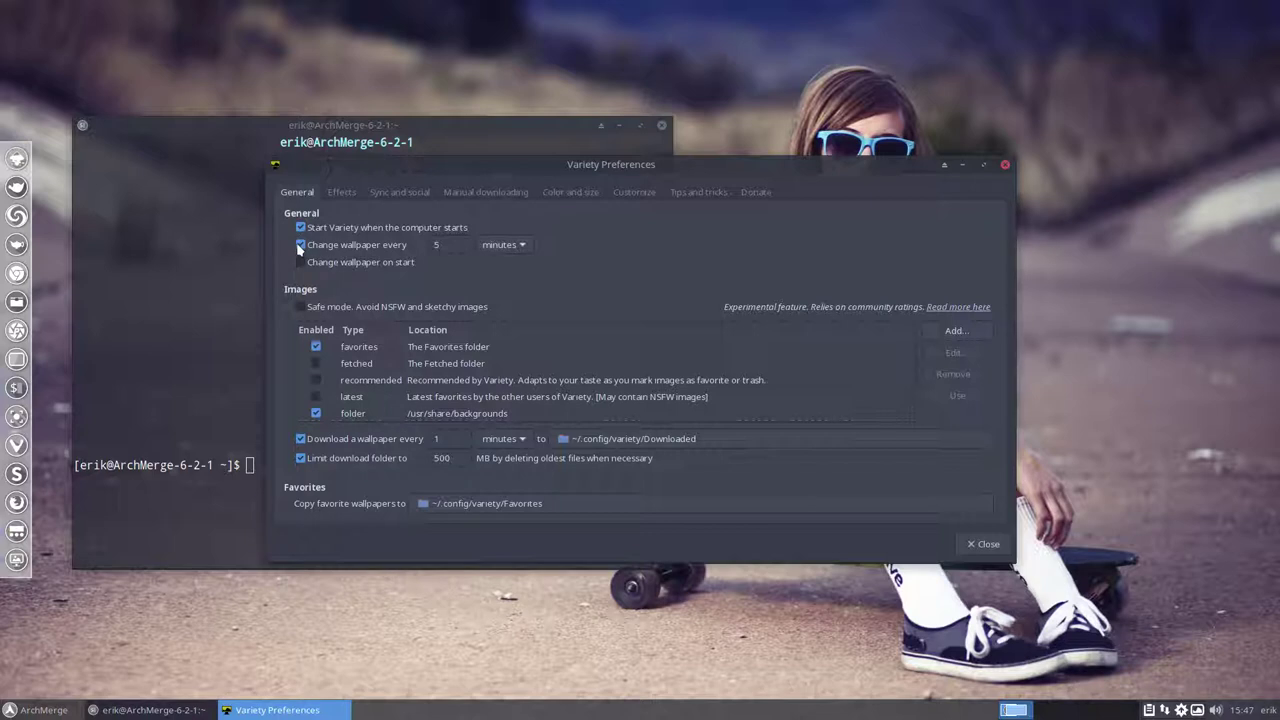
scroll(437, 346, "down", 1)
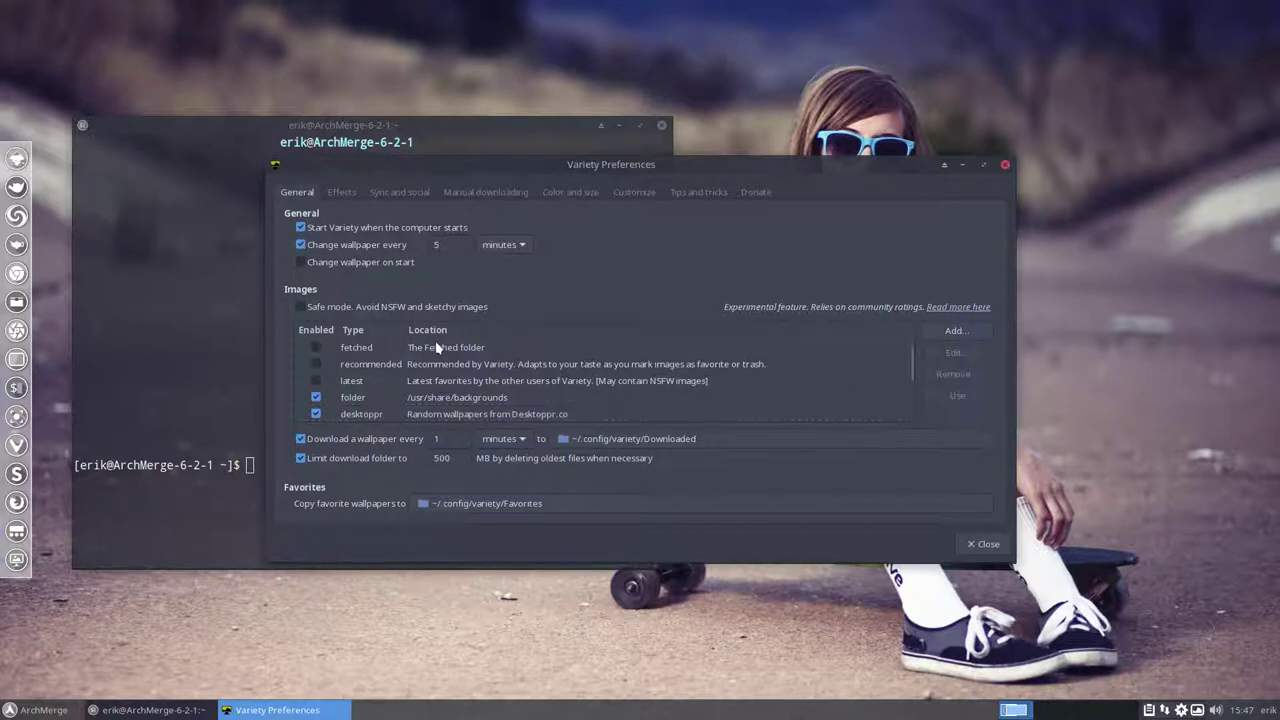
scroll(437, 346, "down", 1)
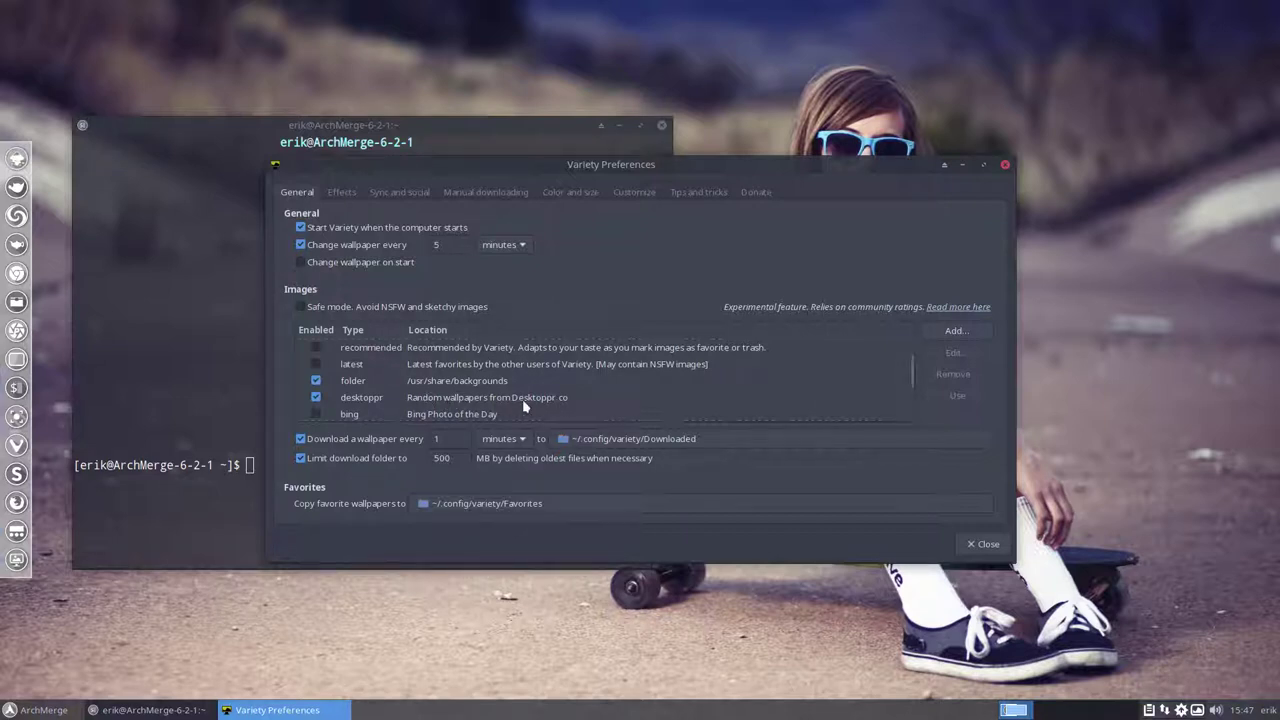
left_click(1005, 164)
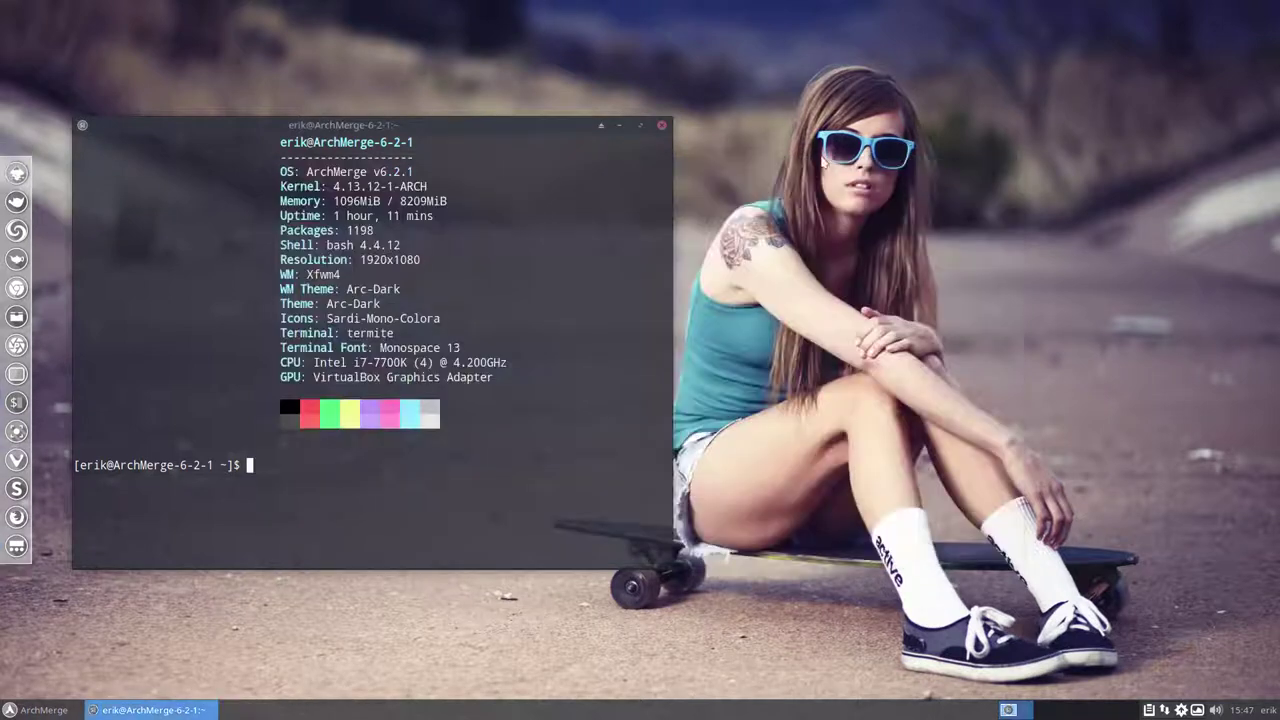
left_click(663, 128)
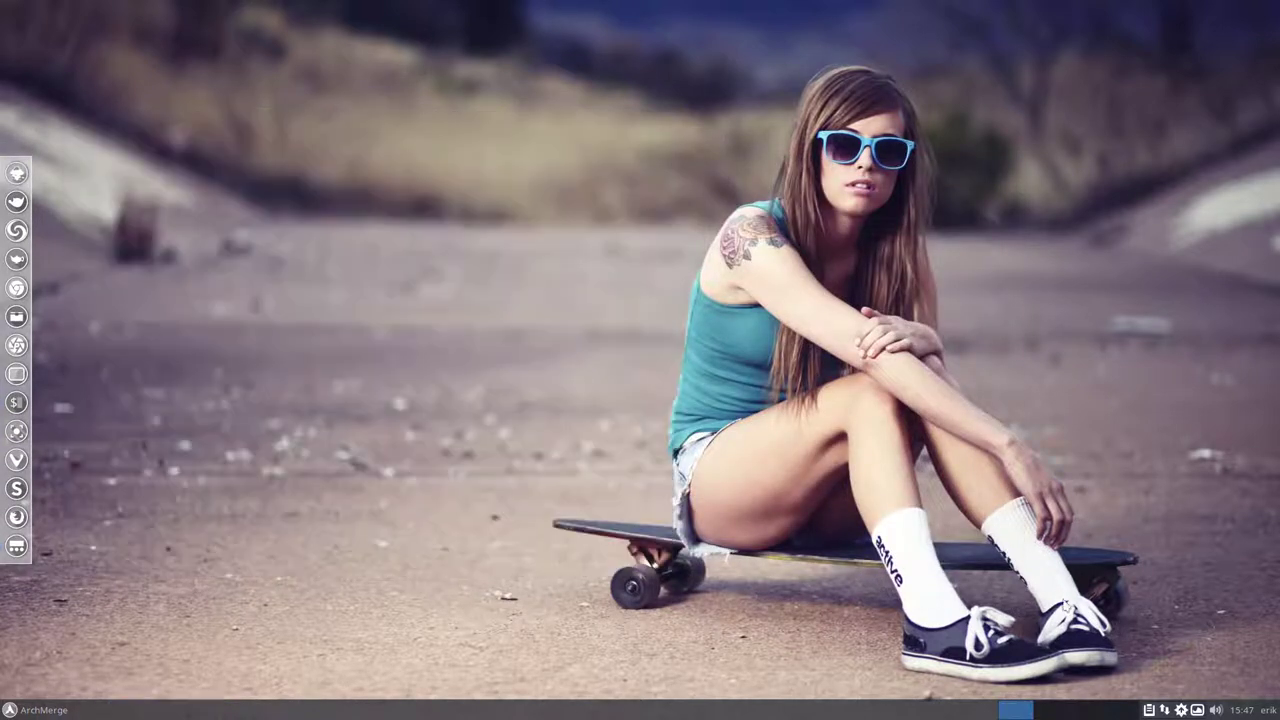
left_click(1196, 710)
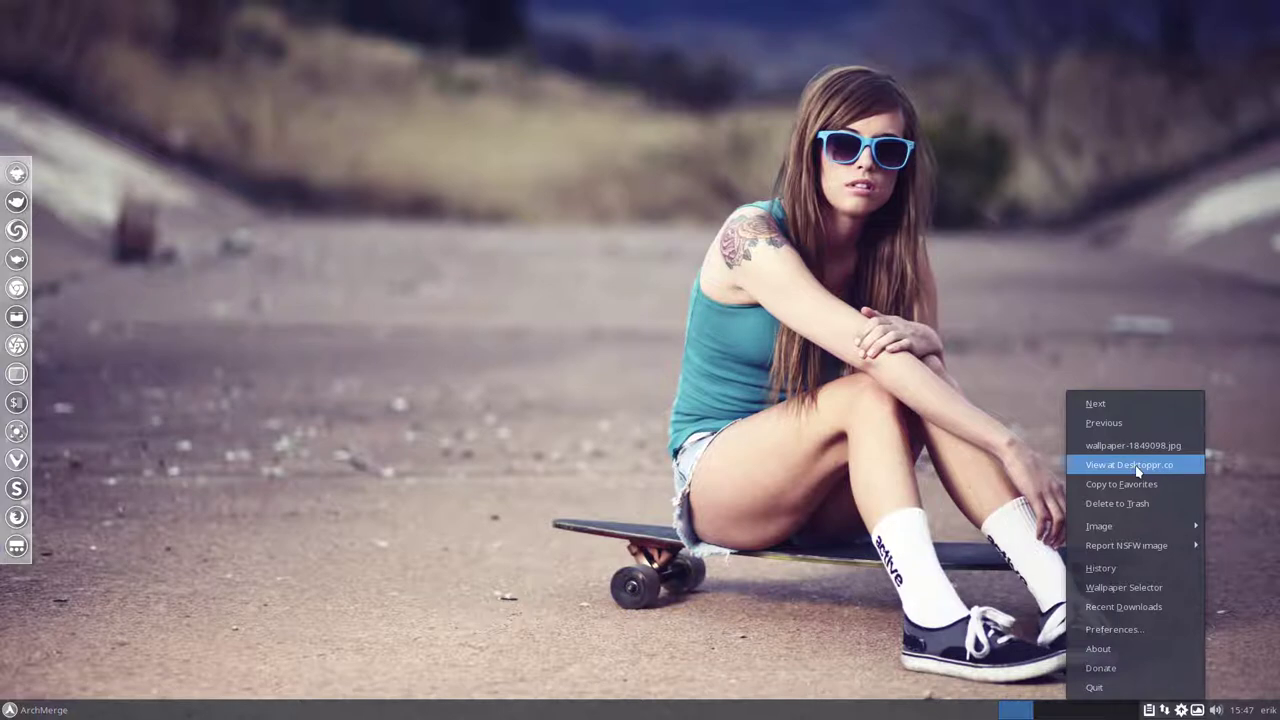
left_click(676, 572)
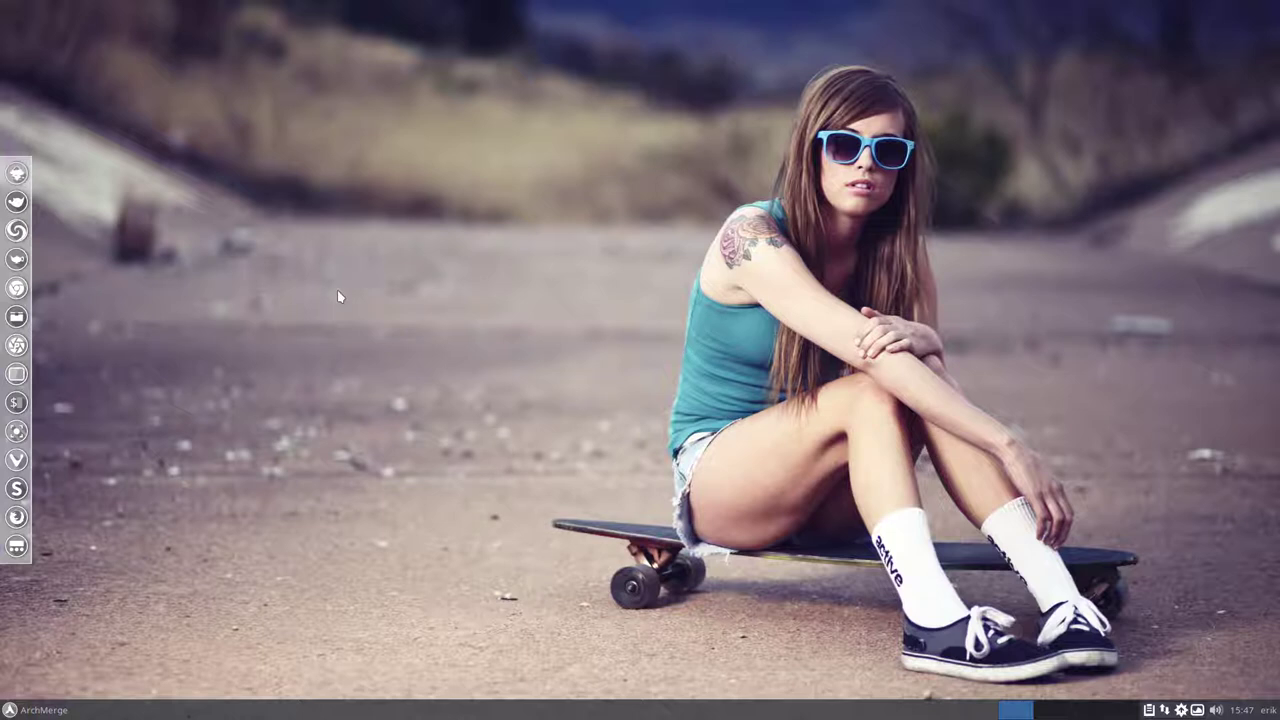
Launch ArchMerge Hello and read the Conky's section on fonts, Lua support and the own_window_type setting
left_click(40, 710)
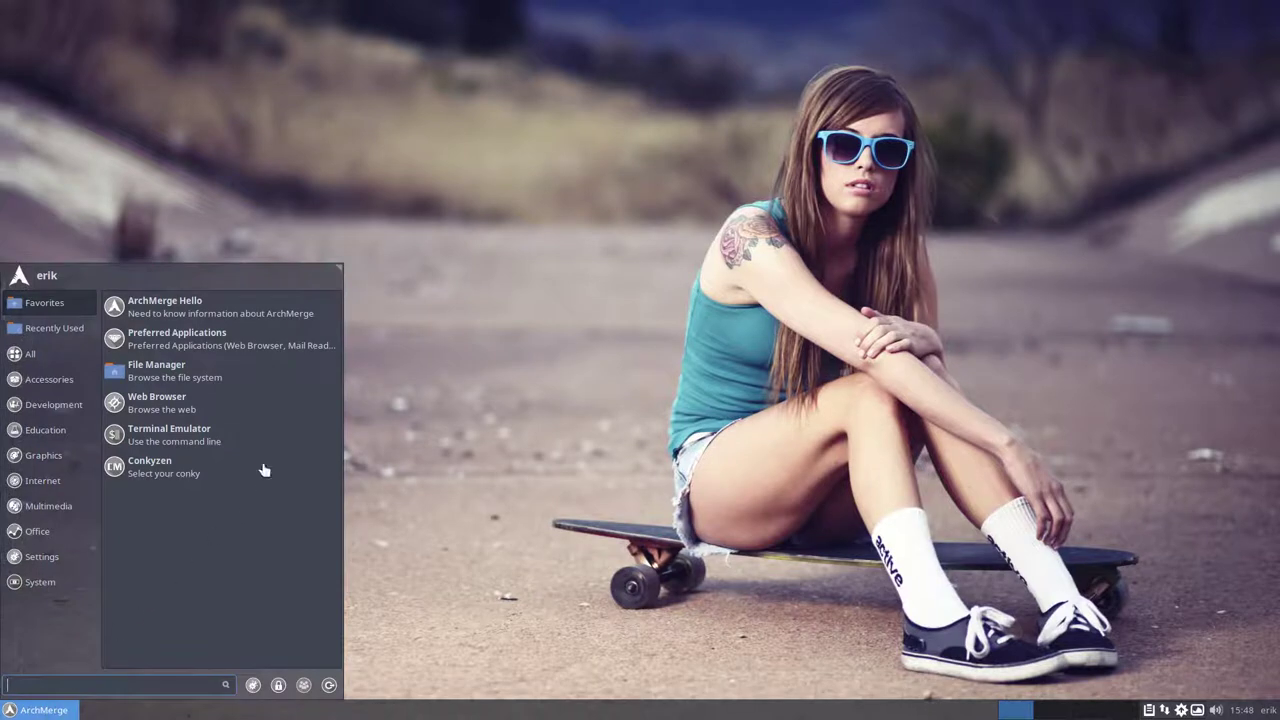
left_click(200, 320)
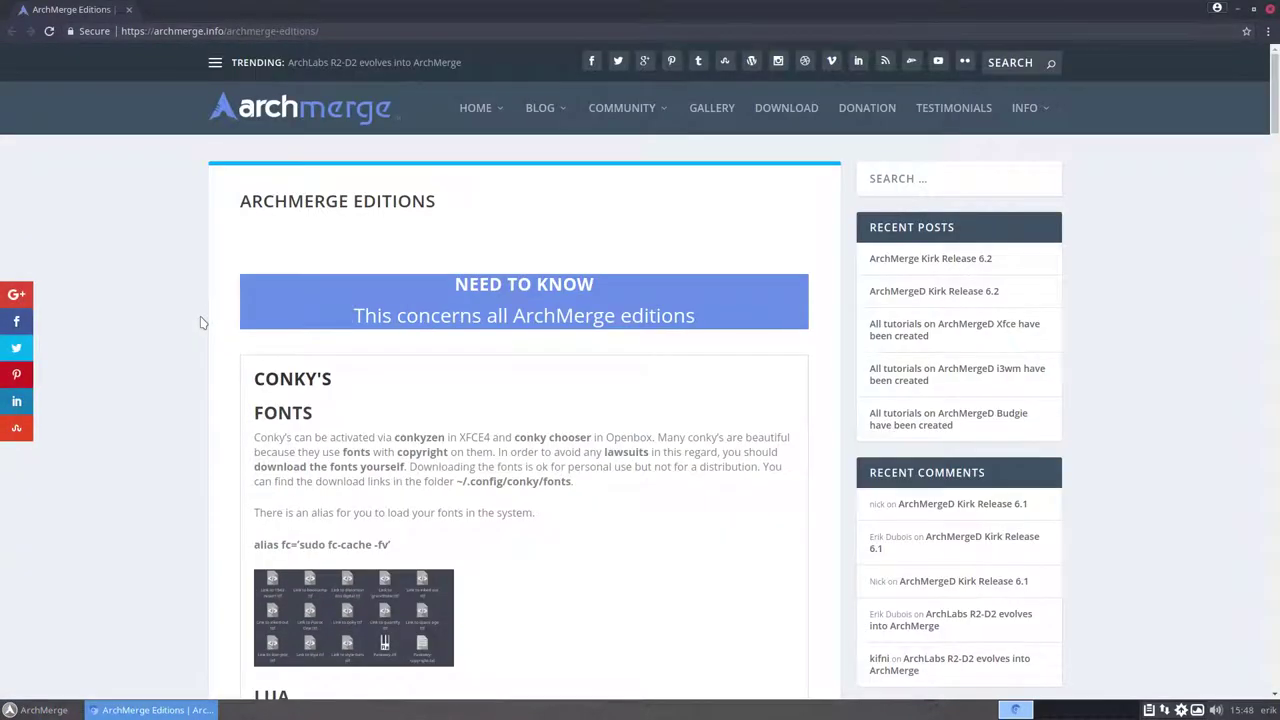
mouse_move(492, 119)
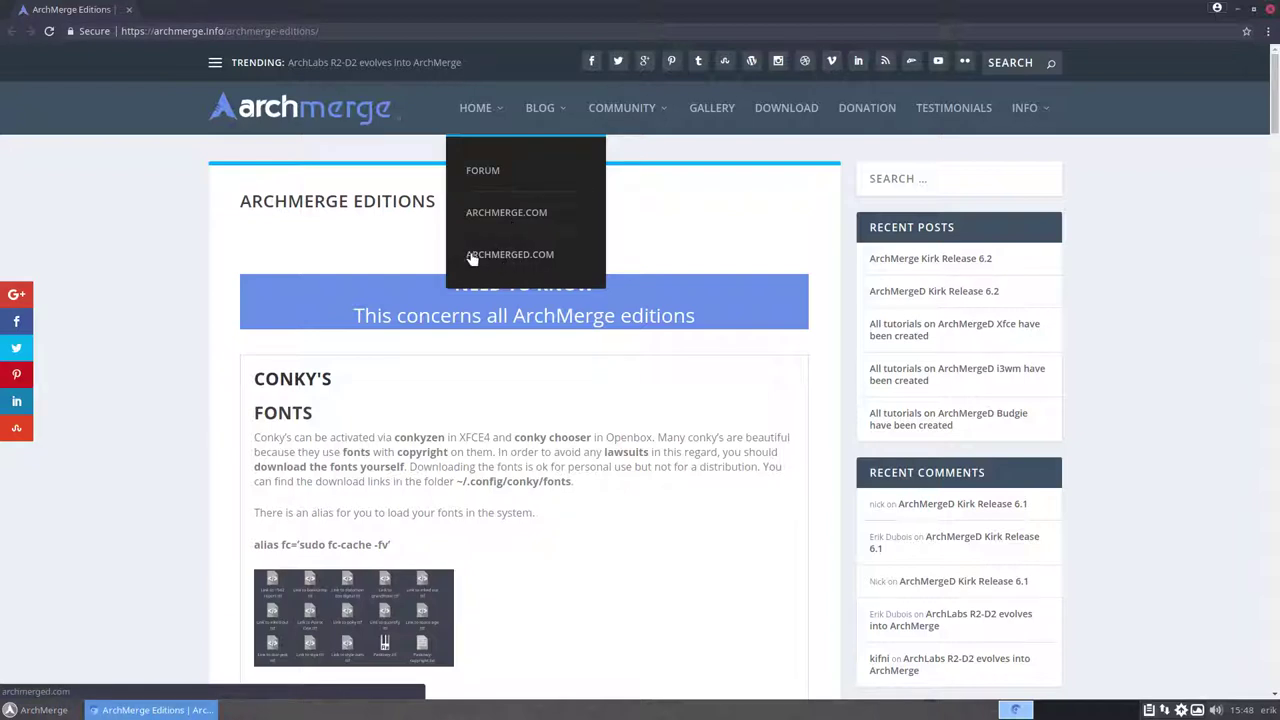
scroll(196, 275, "down", 1)
scroll(196, 275, "down", 5)
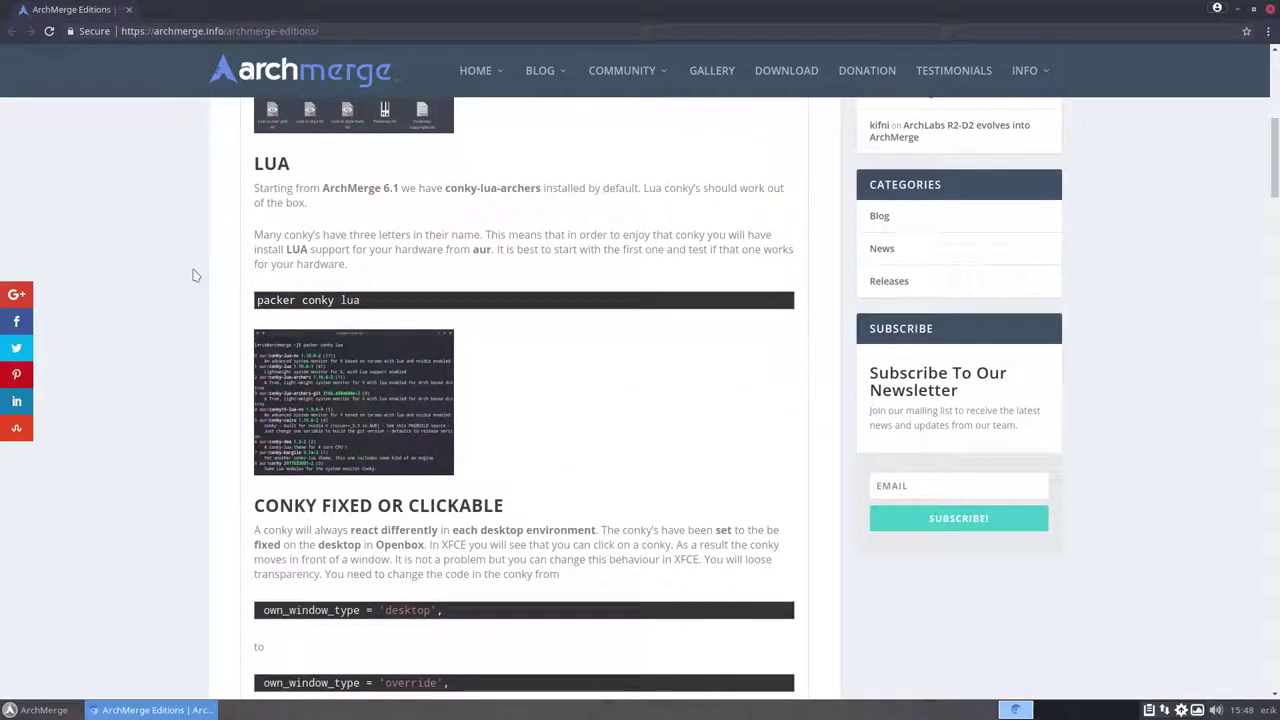
scroll(196, 275, "down", 1)
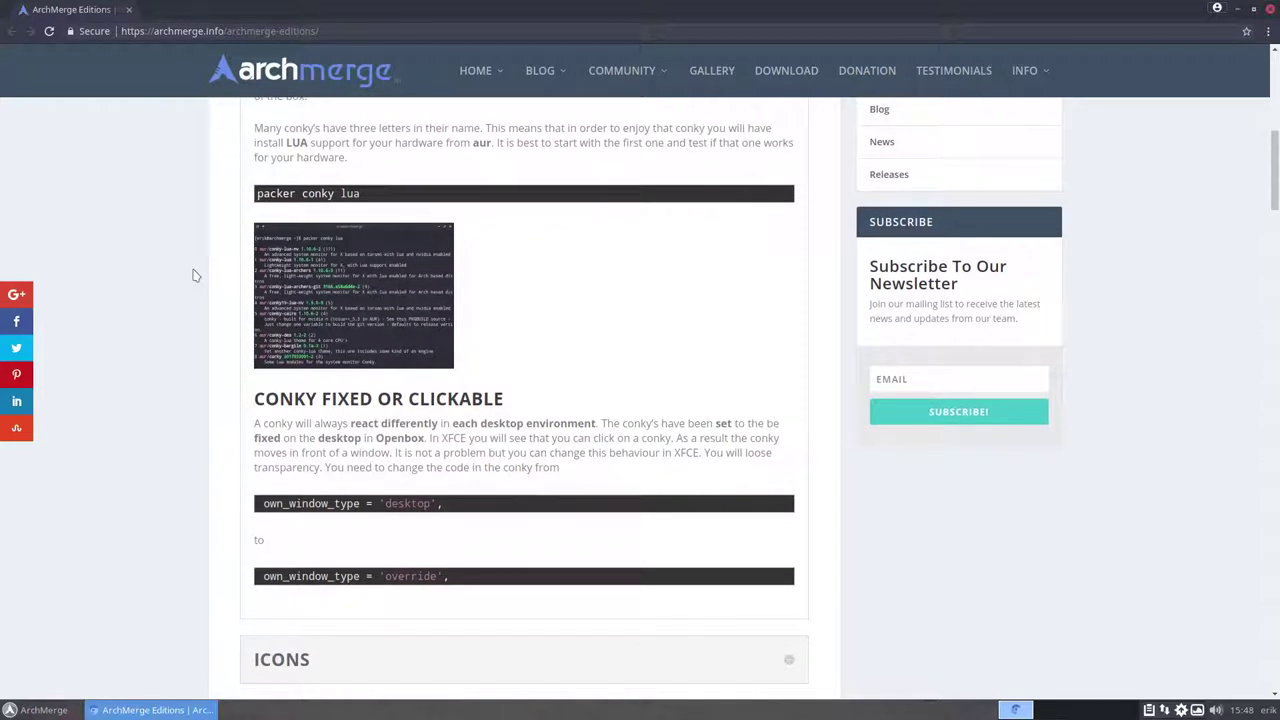
scroll(196, 275, "down", 1)
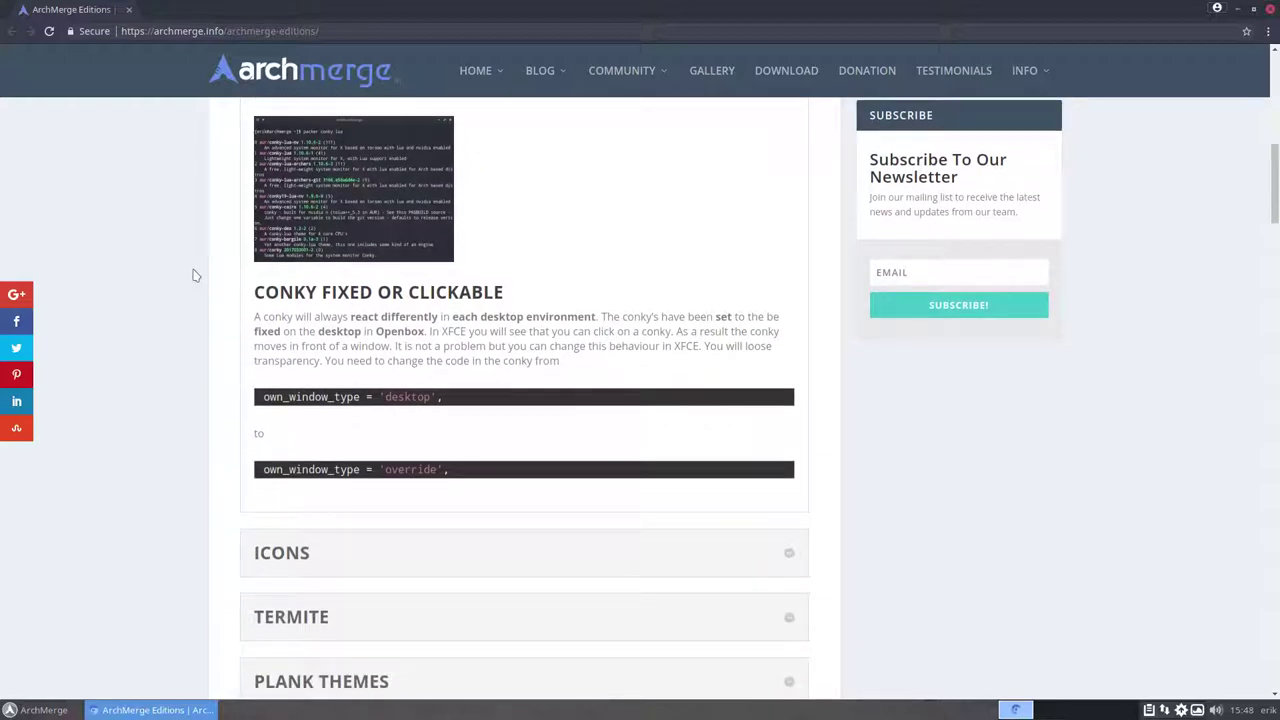
scroll(196, 275, "down", 1)
scroll(220, 285, "down", 2)
Expand the Icons section, highlight the "sudo hardcode-fixer" command, and minimize the browser
left_click(262, 291)
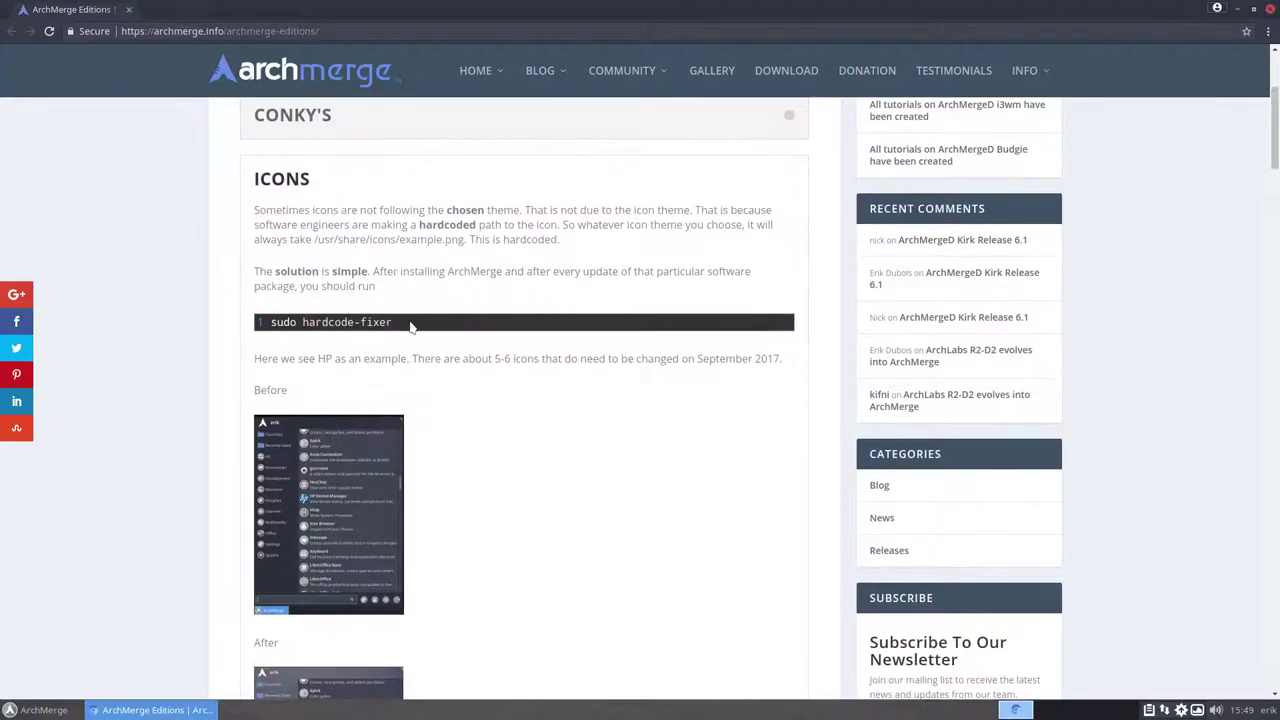
left_click_drag(400, 323, 268, 323)
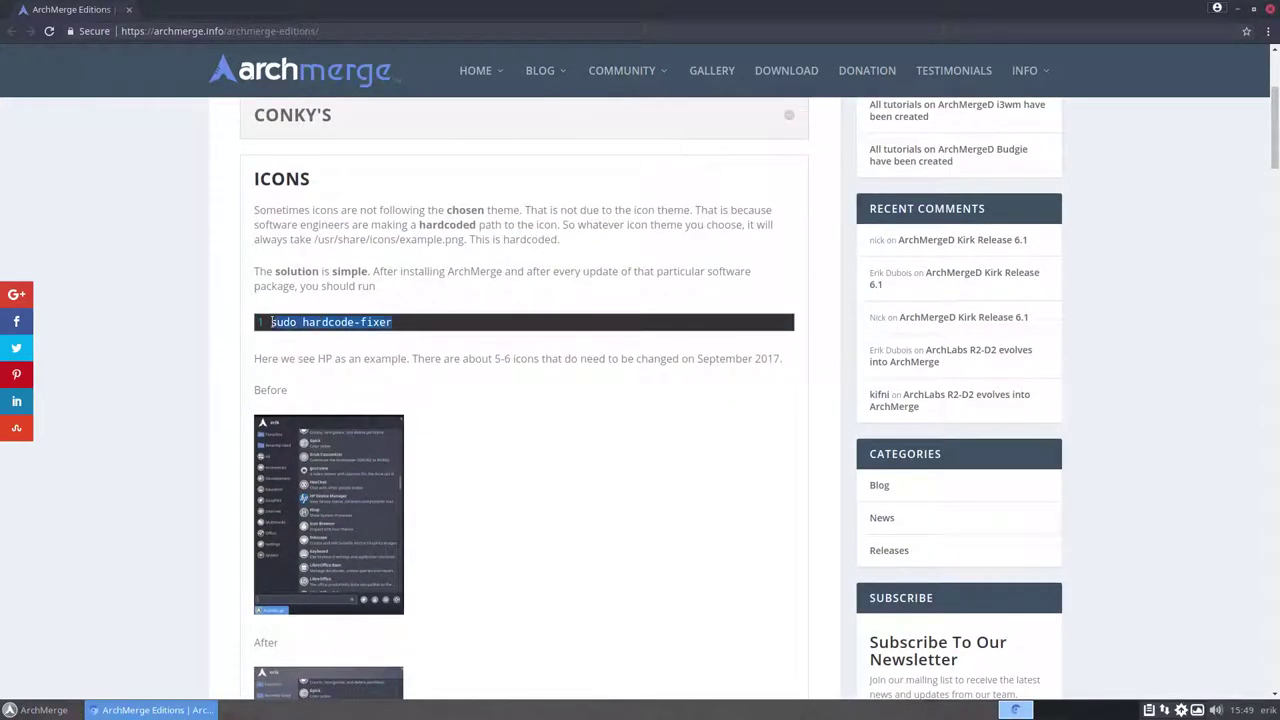
left_click(1239, 10)
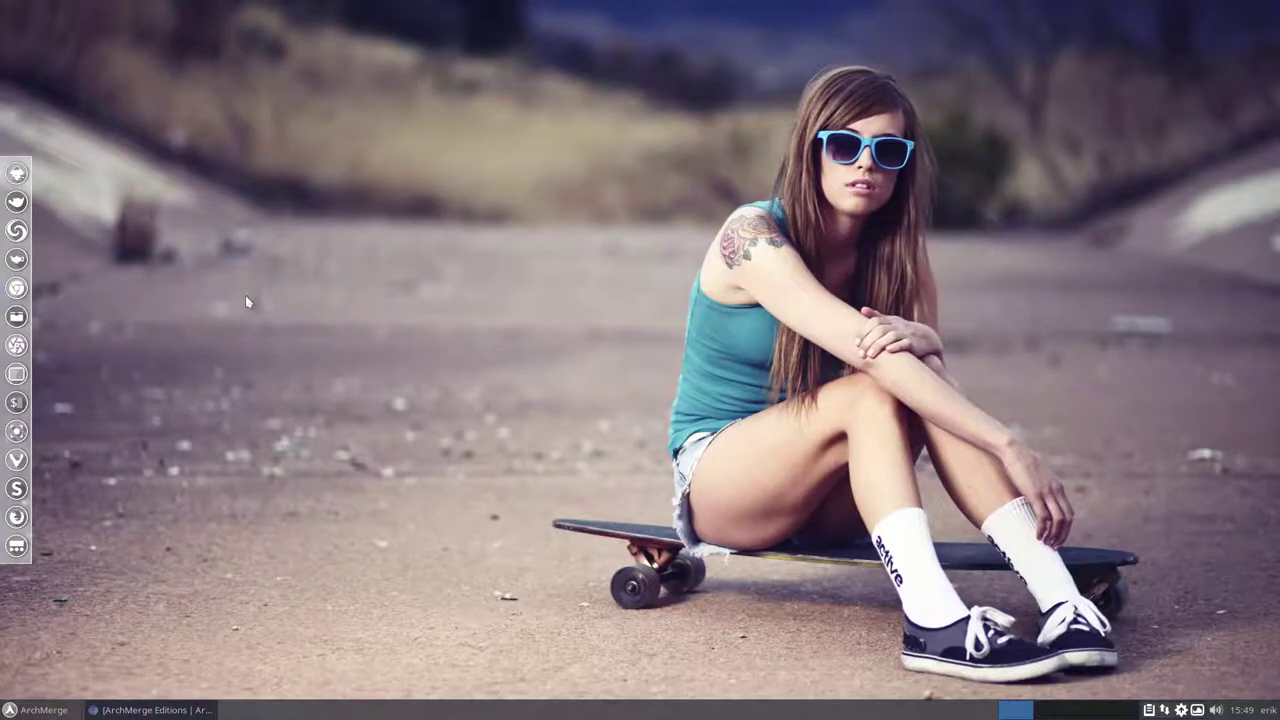
Look through all installed applications for icons that do not follow the theme, such as HP Device Manager
left_click(40, 709)
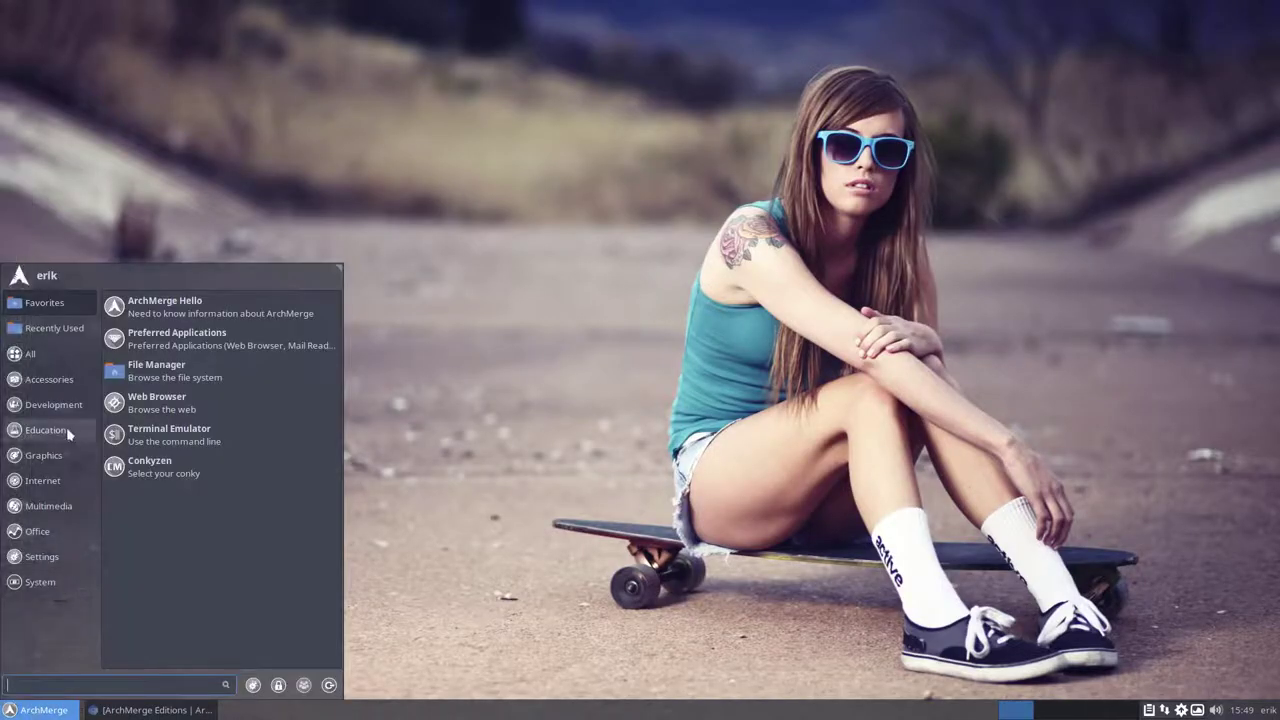
mouse_move(37, 354)
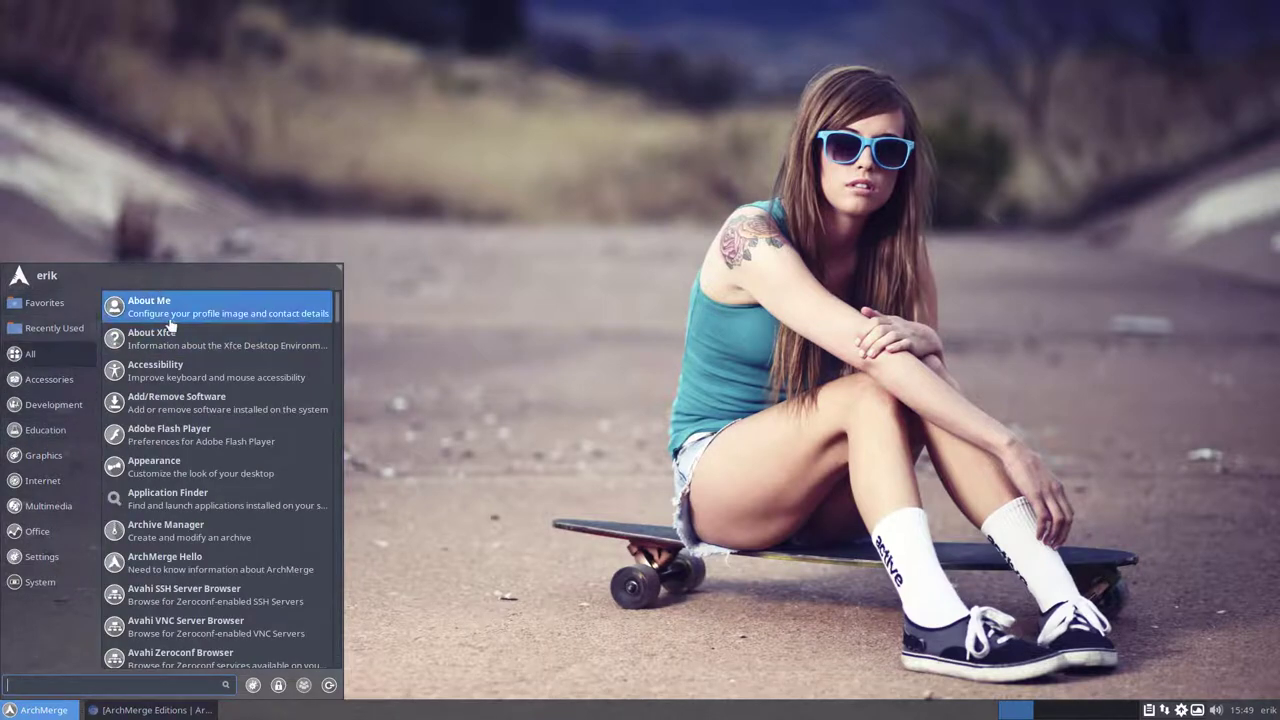
scroll(168, 557, "down", 15)
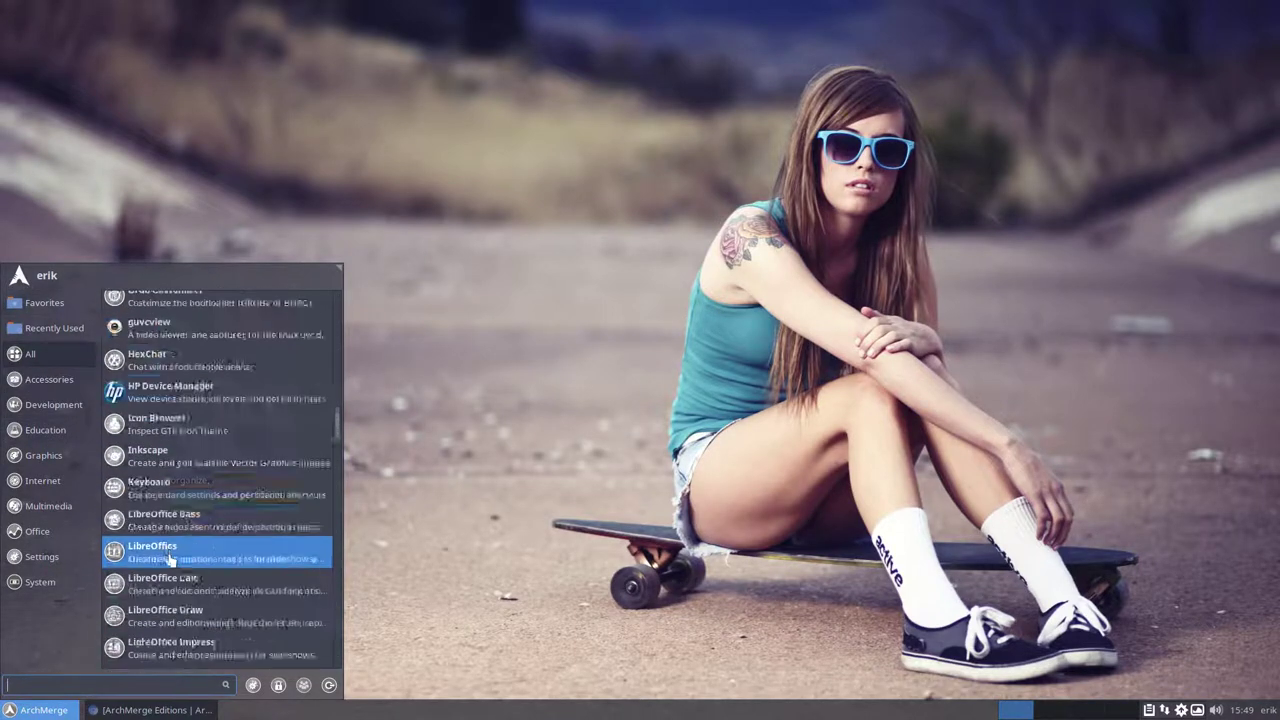
scroll(168, 557, "up", 5)
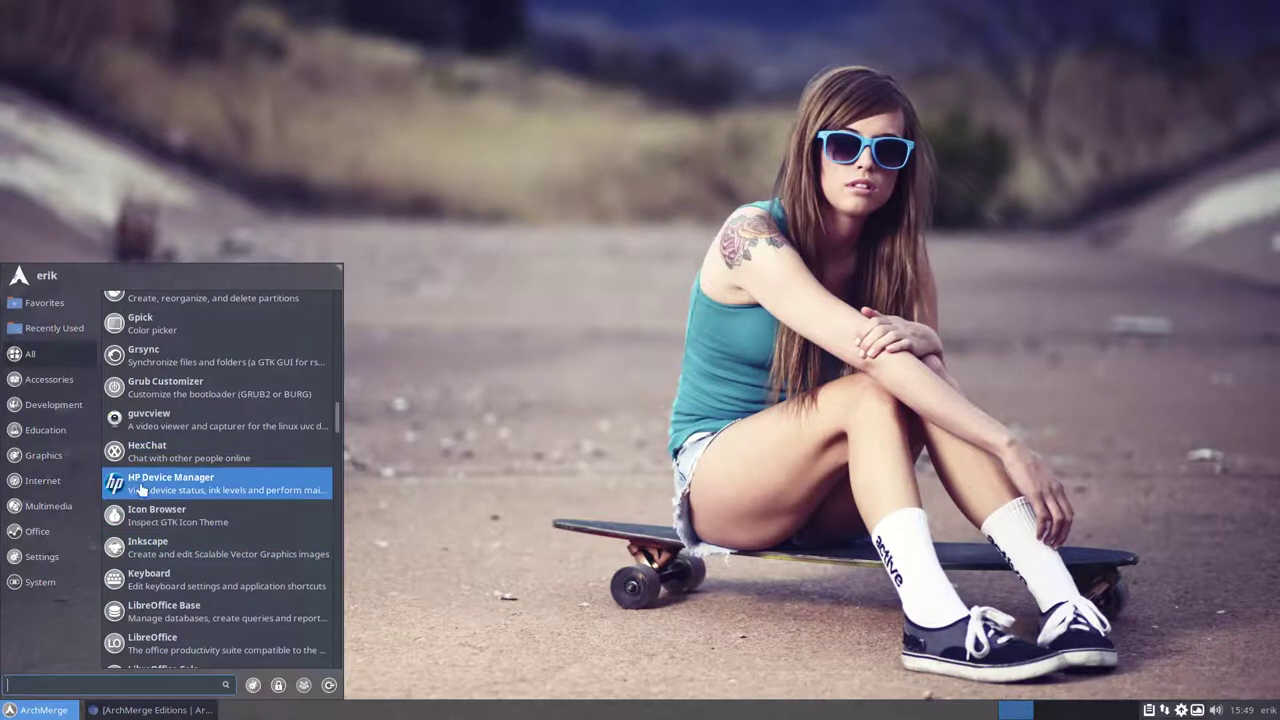
scroll(160, 490, "down", 15)
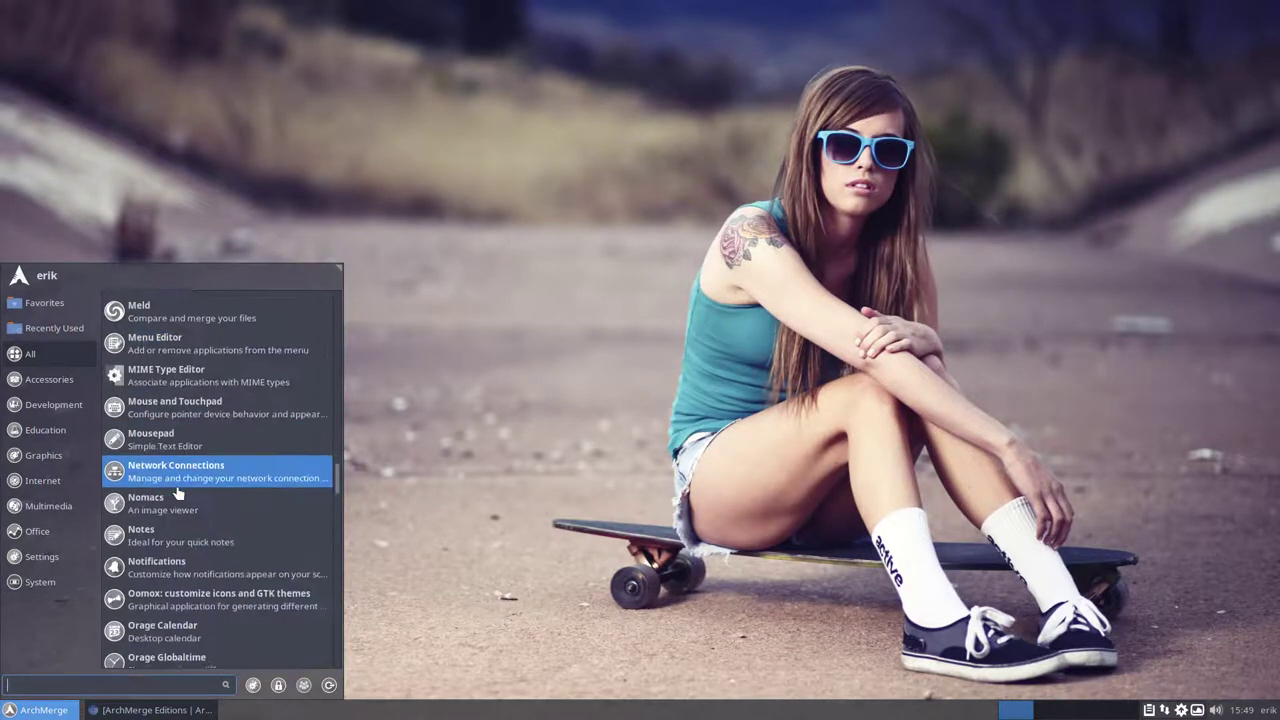
scroll(177, 491, "down", 15)
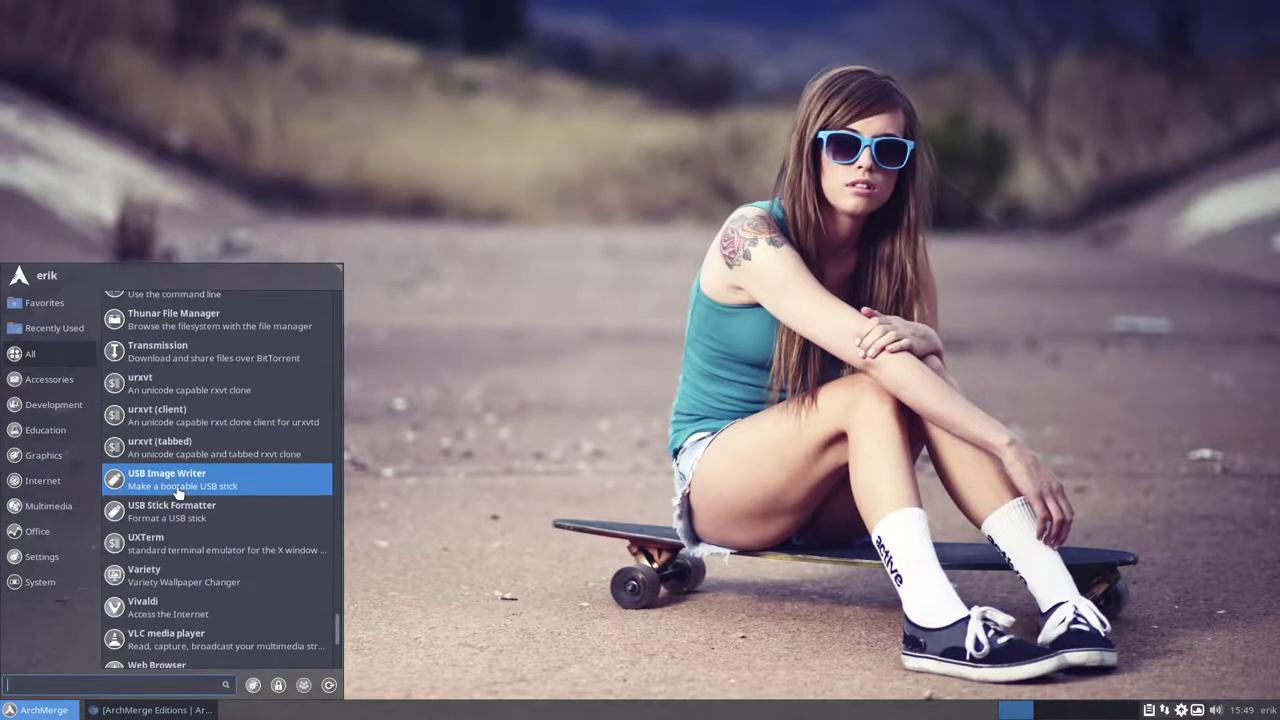
scroll(177, 491, "down", 5)
left_click(380, 415)
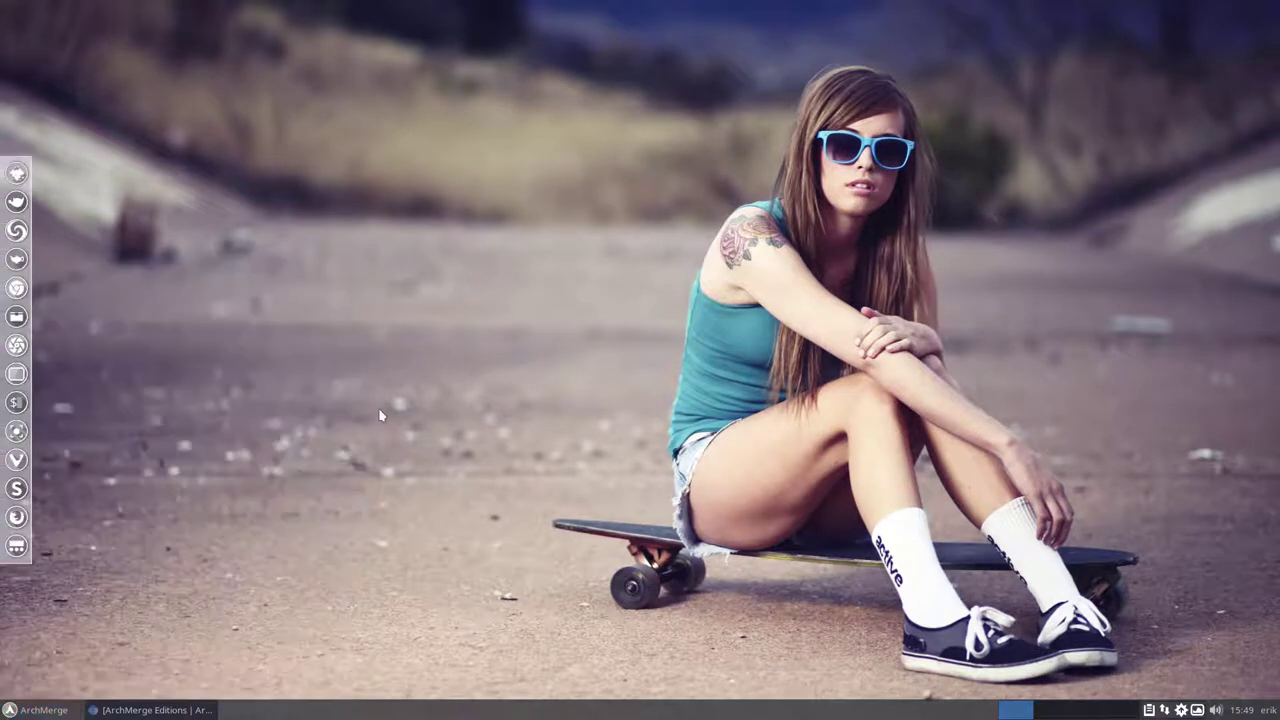
Run "sudo hardcode-fixer" in a new terminal and authenticate with the sudo password
key("ctrl+alt+Return")
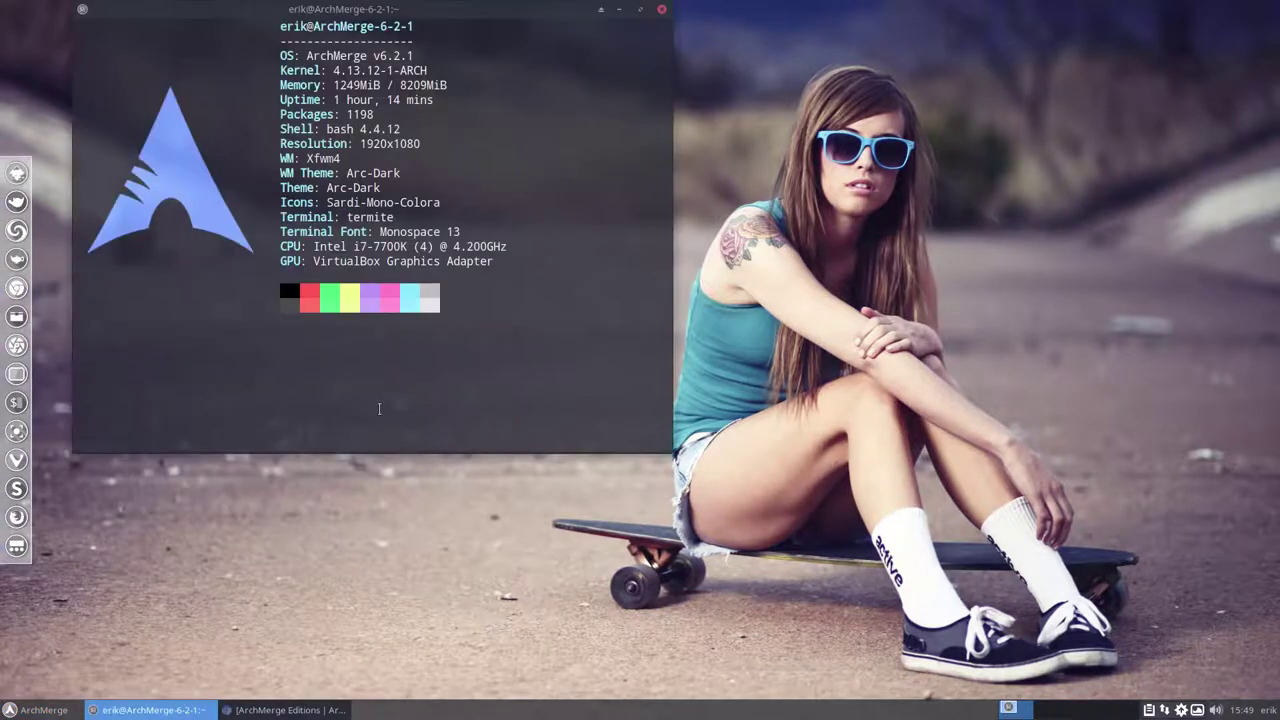
type("sudo ha")
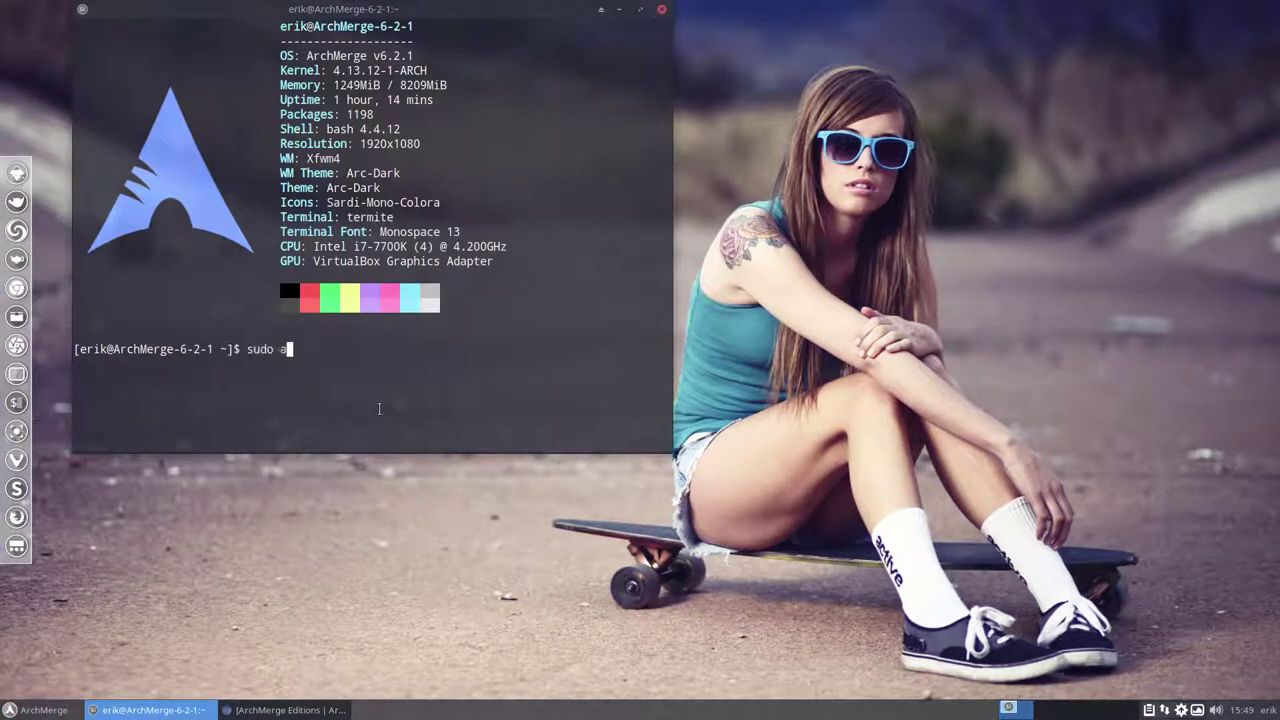
type("rdcode-fixer")
key("Return")
key("Return")
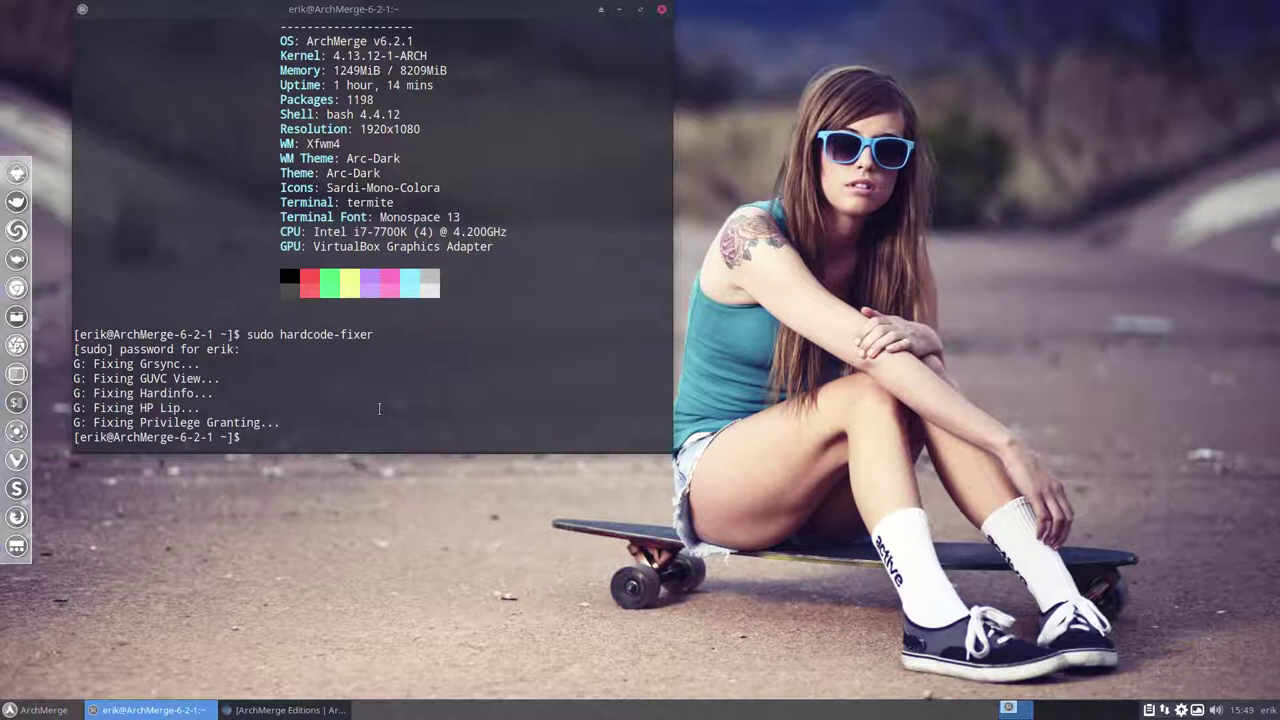
Highlight the fixer's output, search the applications for "hp" to check the HP Device Manager icon, and close the terminal
left_click_drag(339, 424, 44, 362)
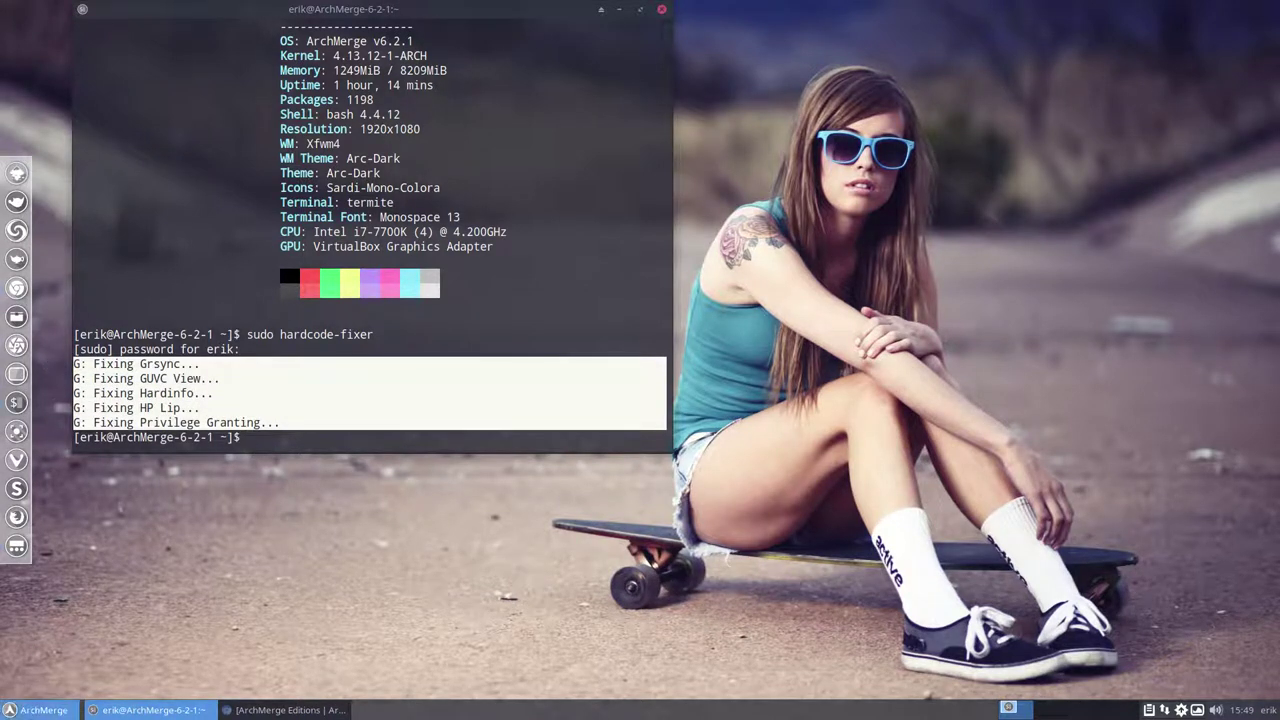
left_click(40, 710)
type("hp")
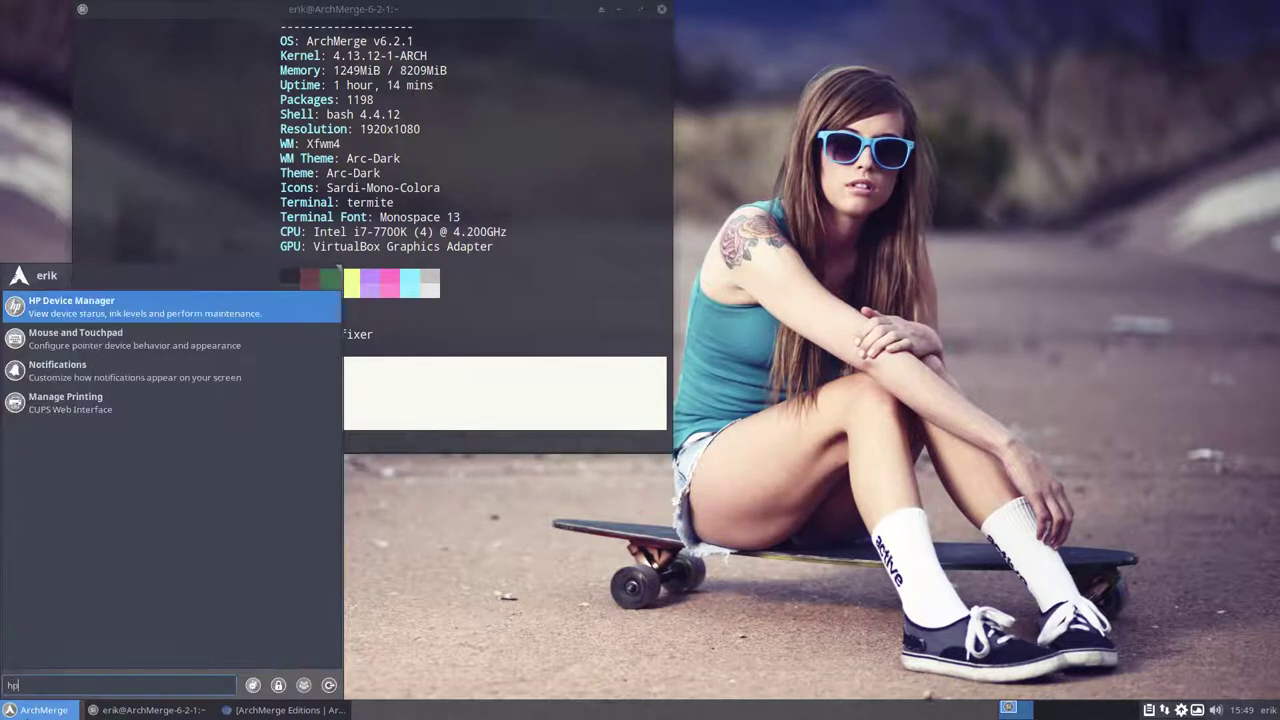
left_click(48, 311)
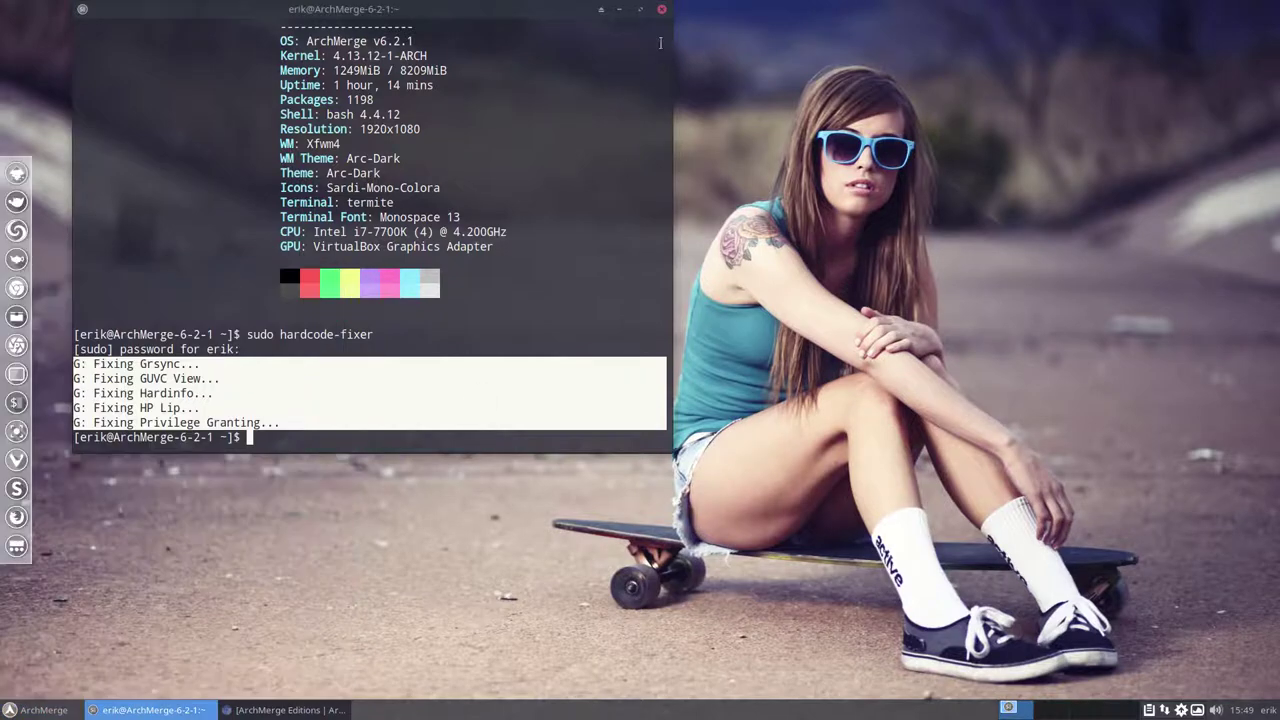
left_click(661, 10)
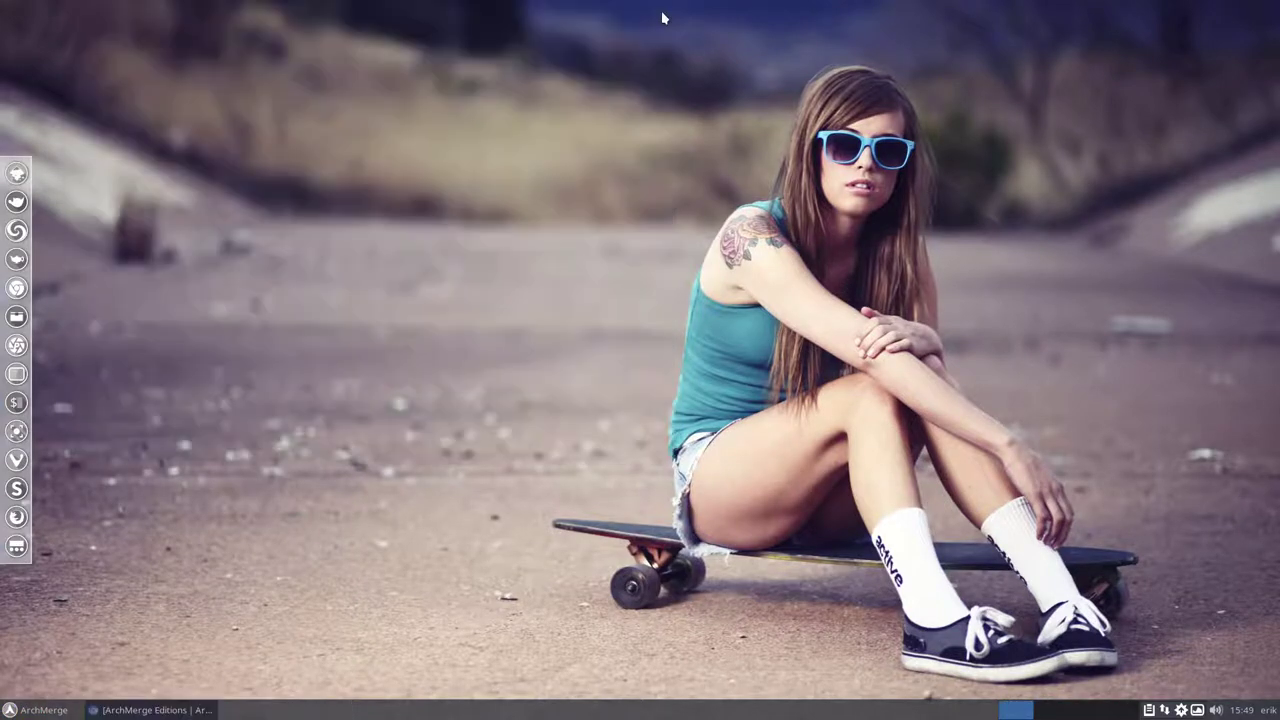
Look through the ArchMerge Editions page from the Need to Know sections to the ArchMerge and ArchMergeD 6.2.1 topics, and close the browser
left_click(150, 710)
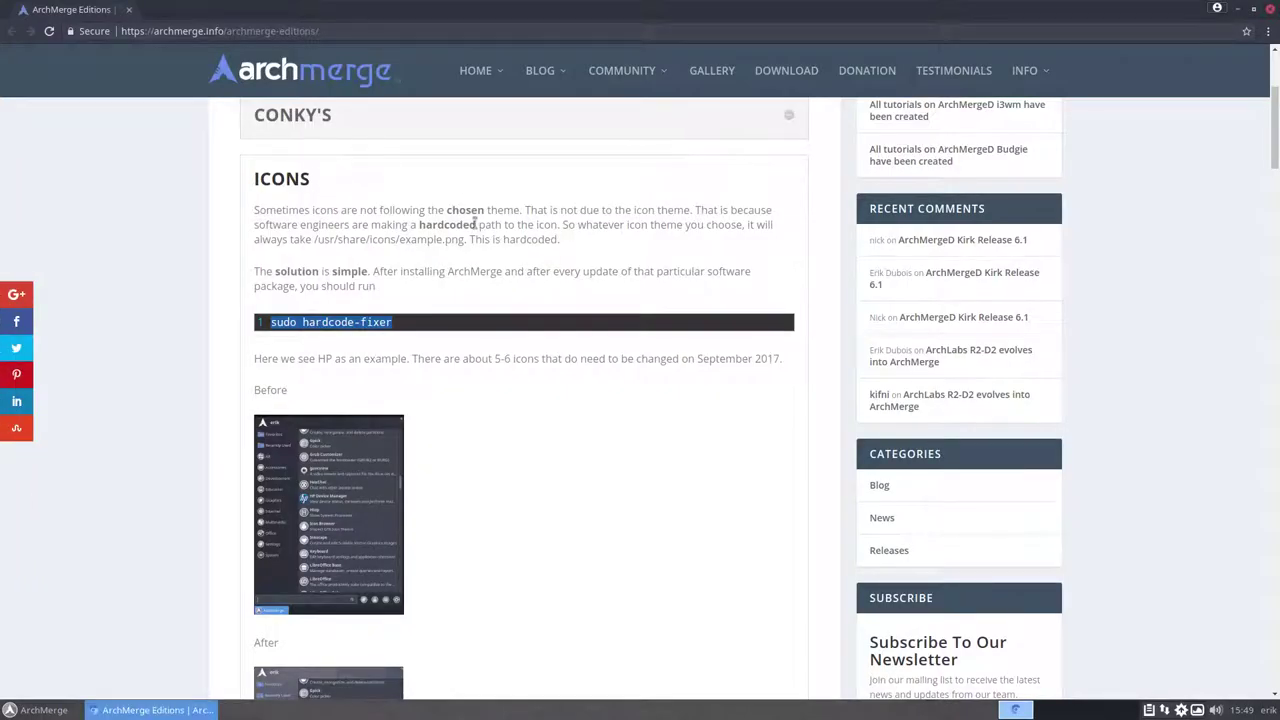
scroll(466, 224, "up", 4)
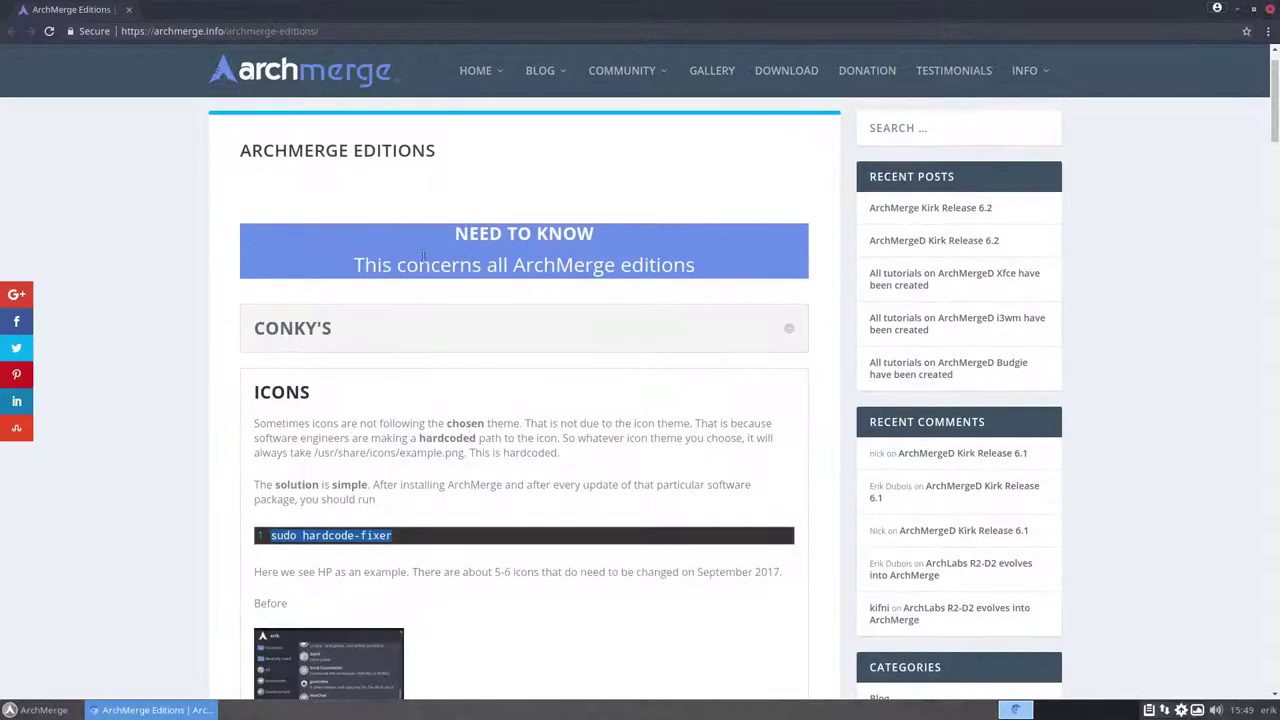
scroll(214, 366, "down", 3)
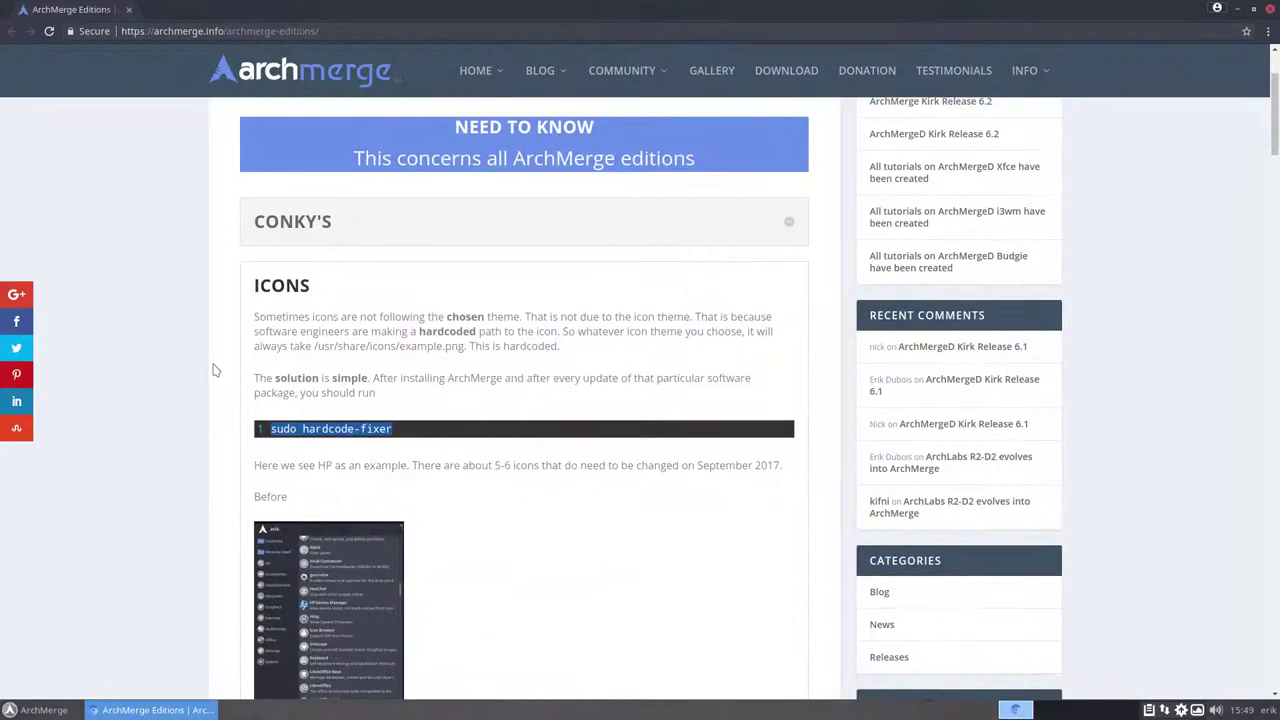
scroll(212, 368, "down", 5)
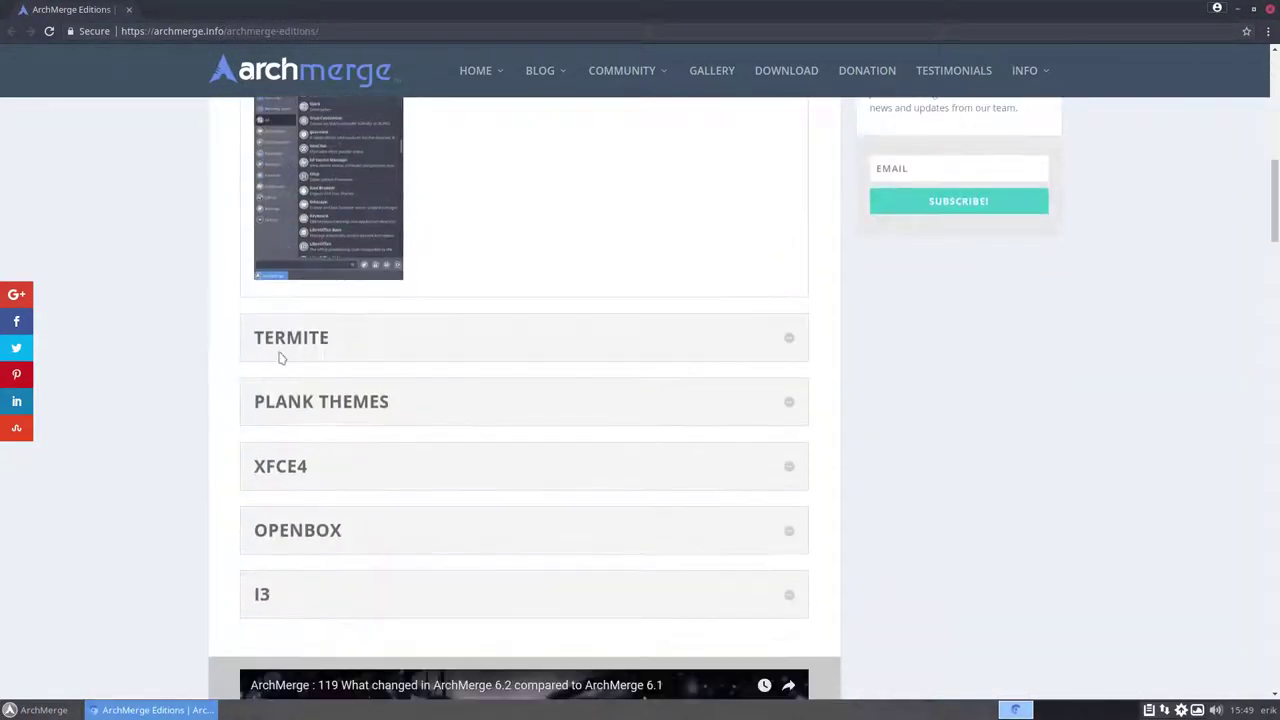
scroll(184, 390, "down", 4)
scroll(184, 390, "down", 2)
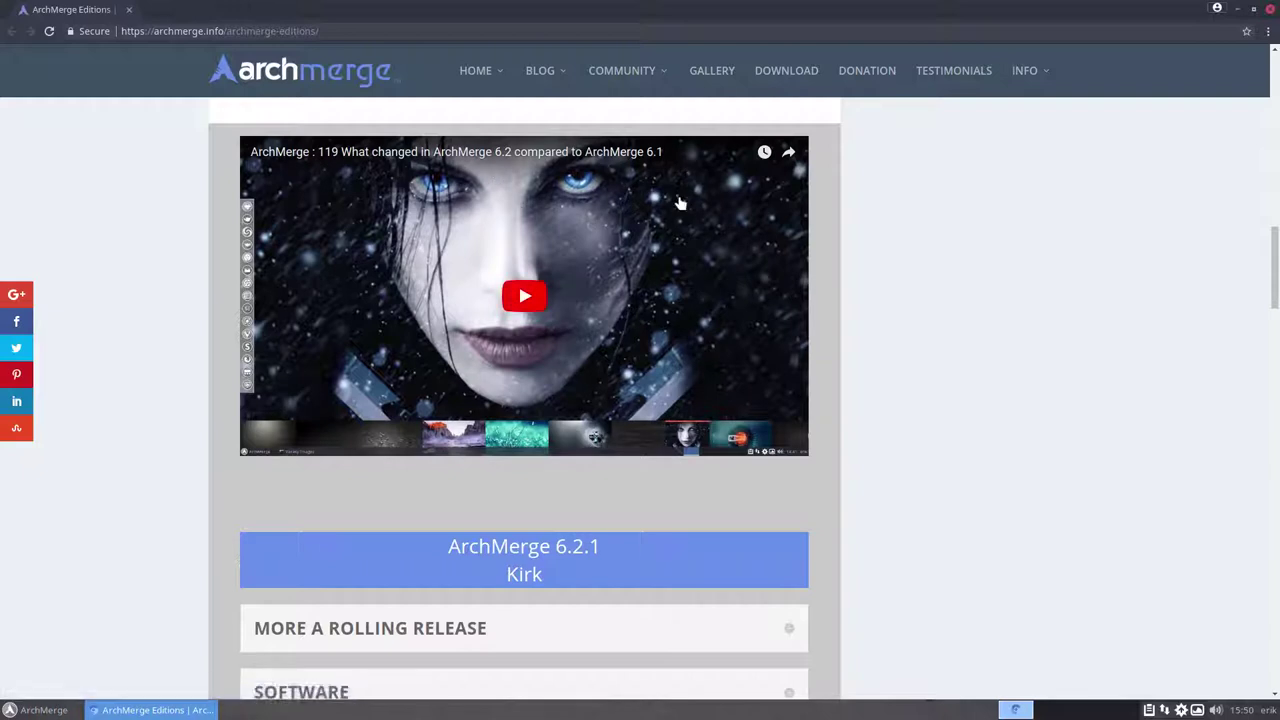
scroll(534, 338, "down", 1)
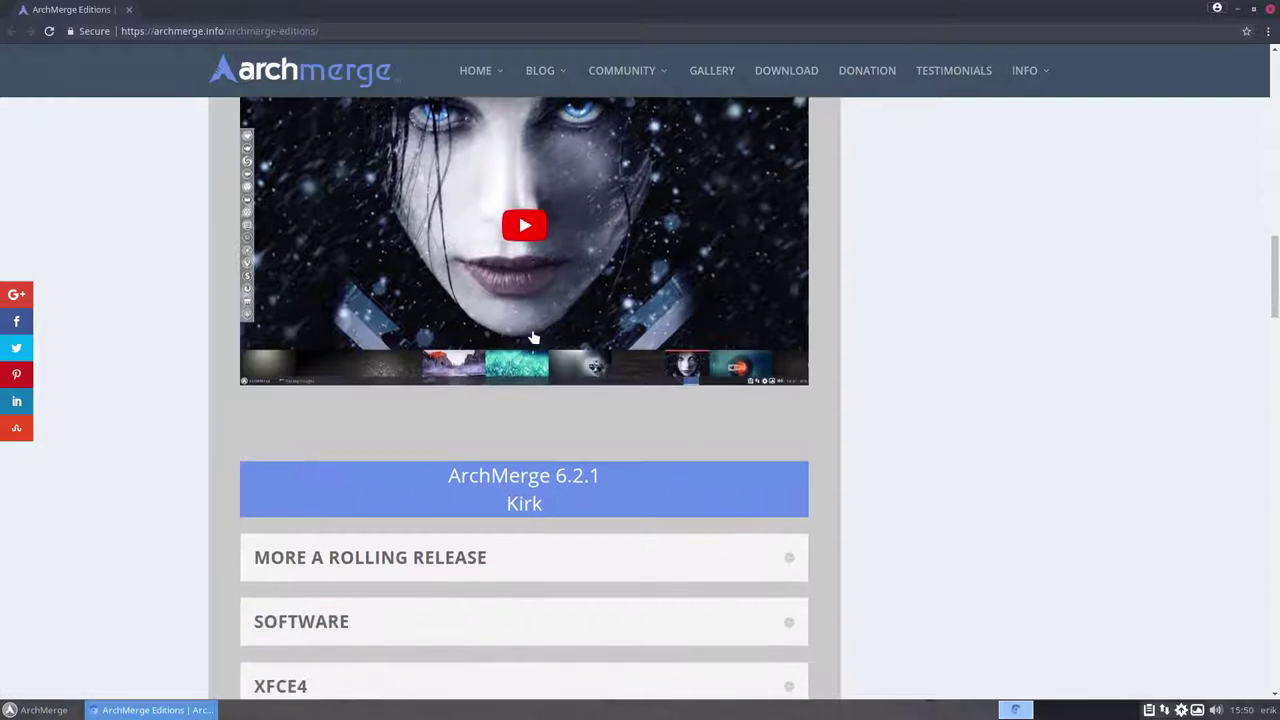
scroll(532, 340, "down", 5)
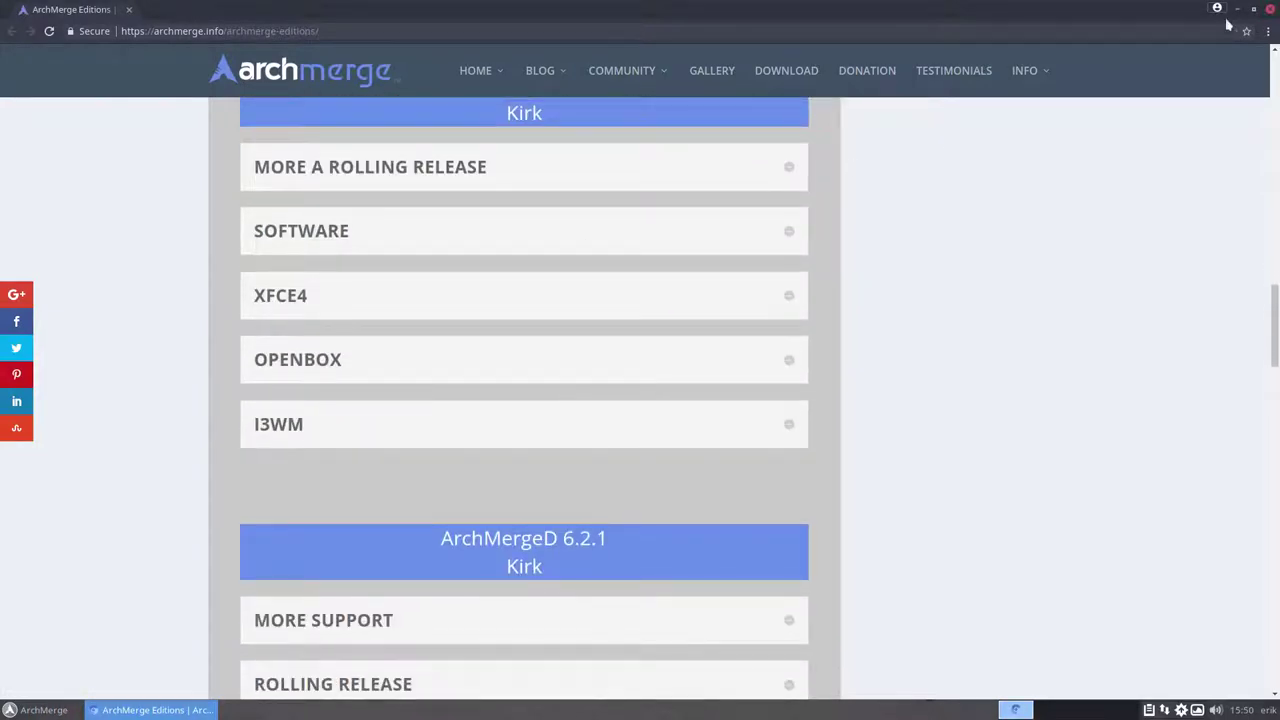
left_click(1269, 9)
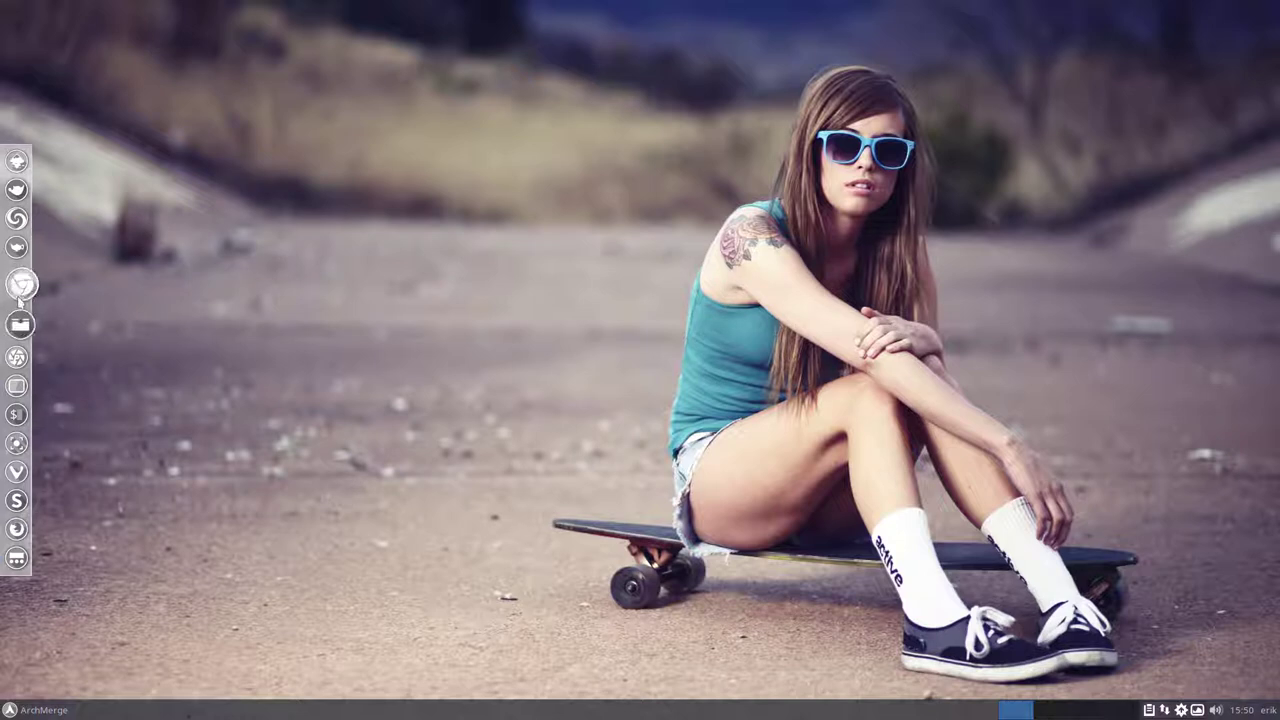
Open the Plank dock's preferences and set its position to Top
right_click(9, 304)
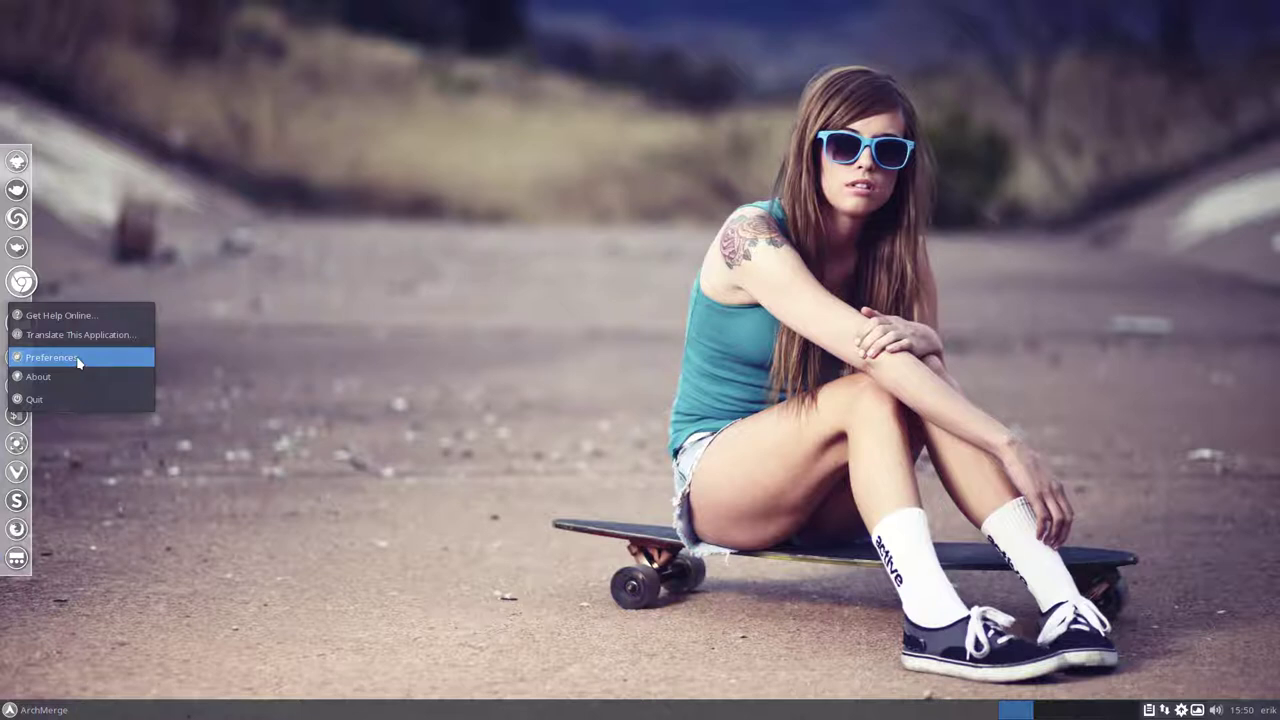
left_click(78, 358)
left_click(532, 318)
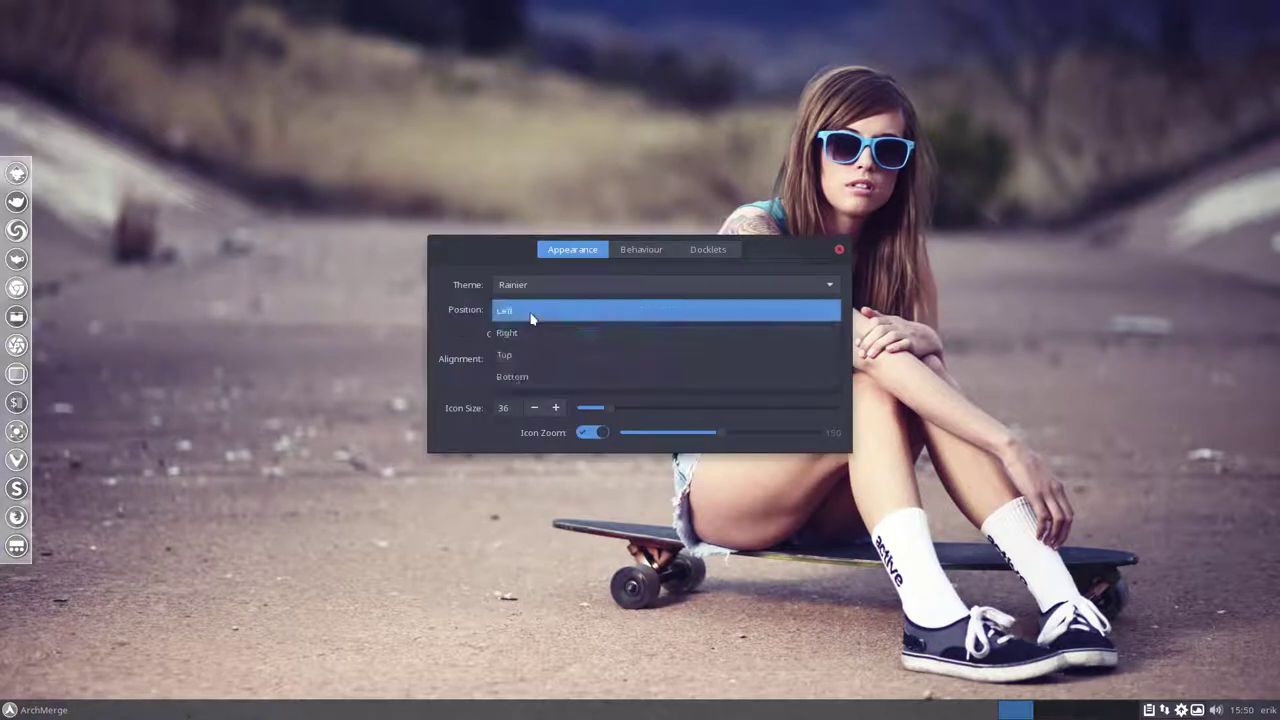
left_click(527, 353)
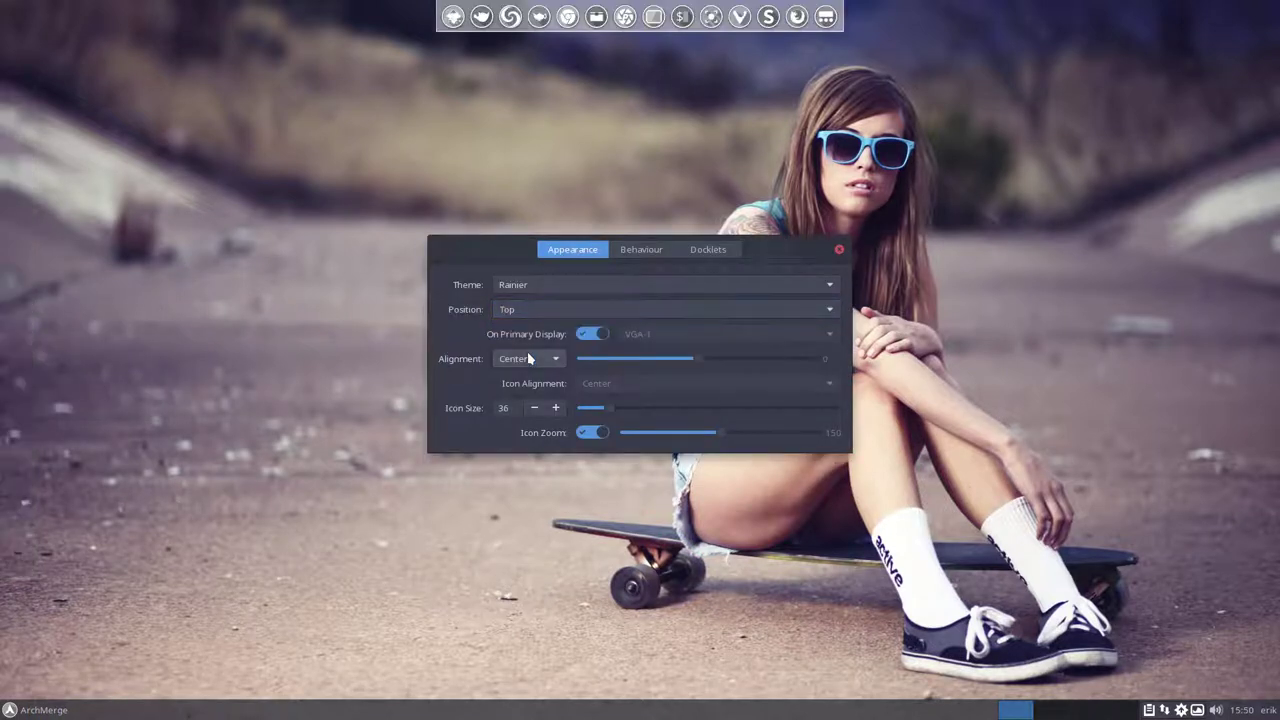
Browse the dock themes, try cublinux, and set the theme to anti-shade
left_click(558, 286)
scroll(558, 340, "up", 15)
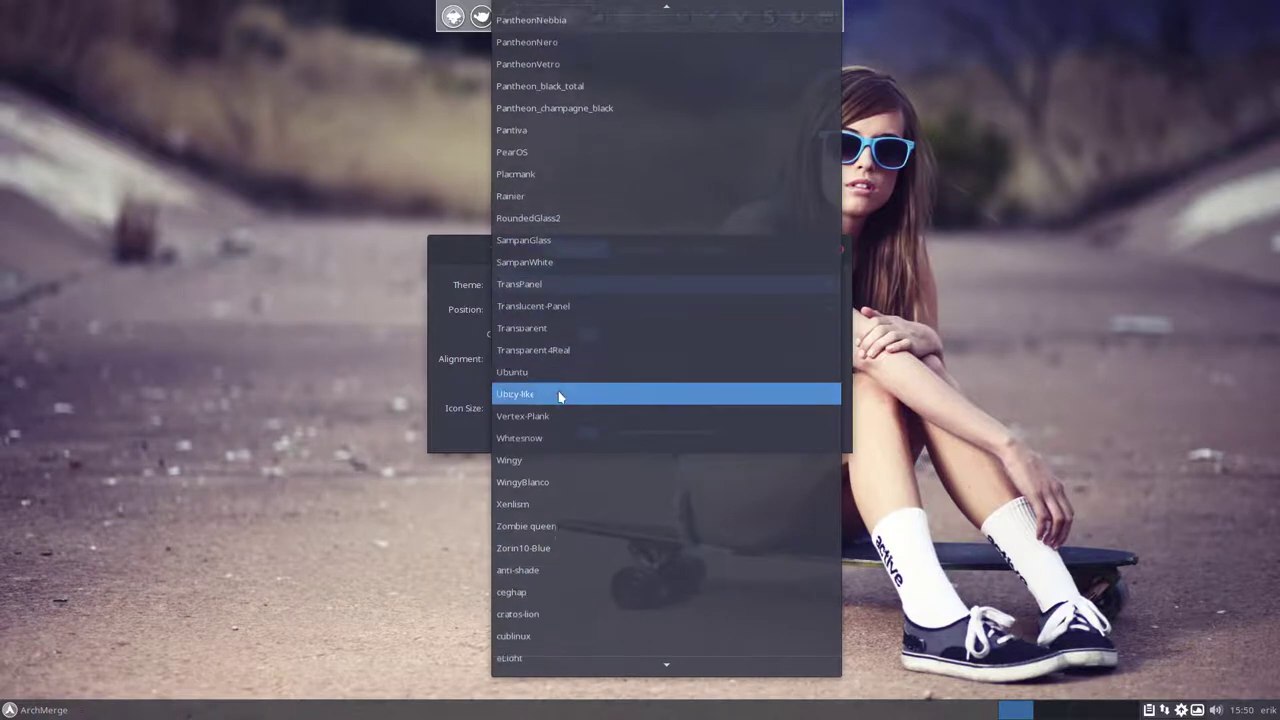
scroll(558, 397, "down", 15)
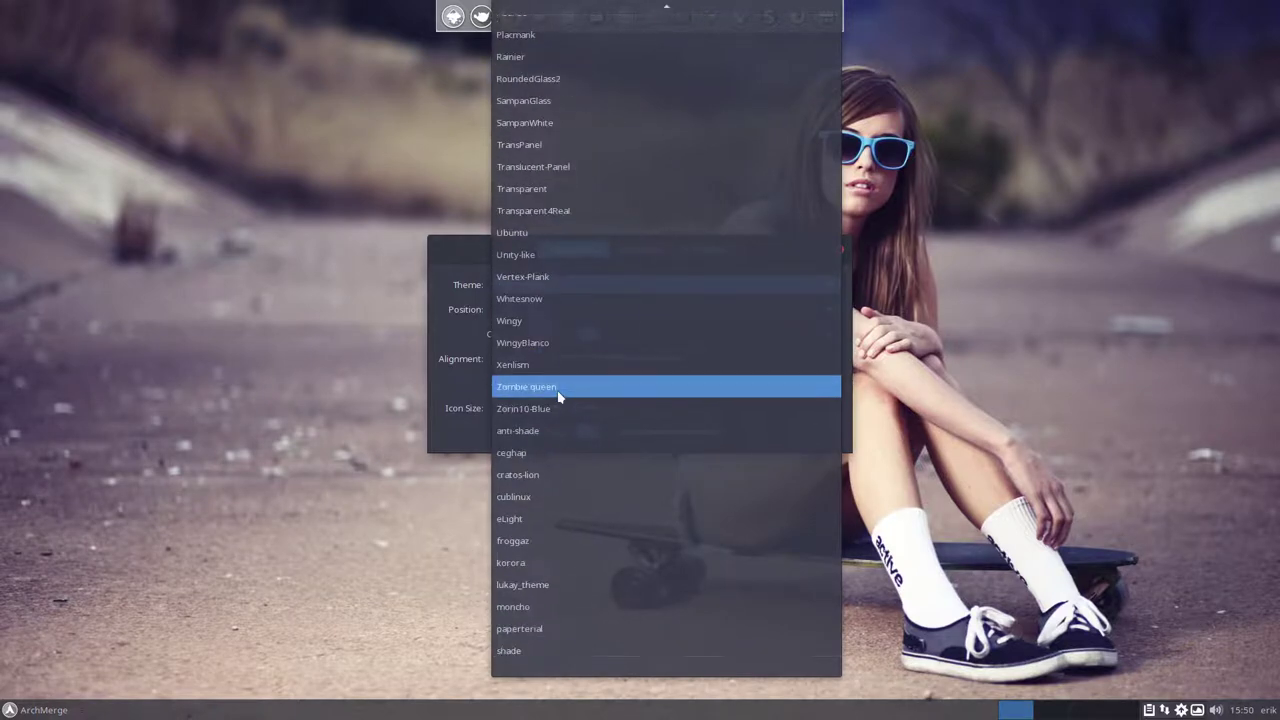
left_click(564, 474)
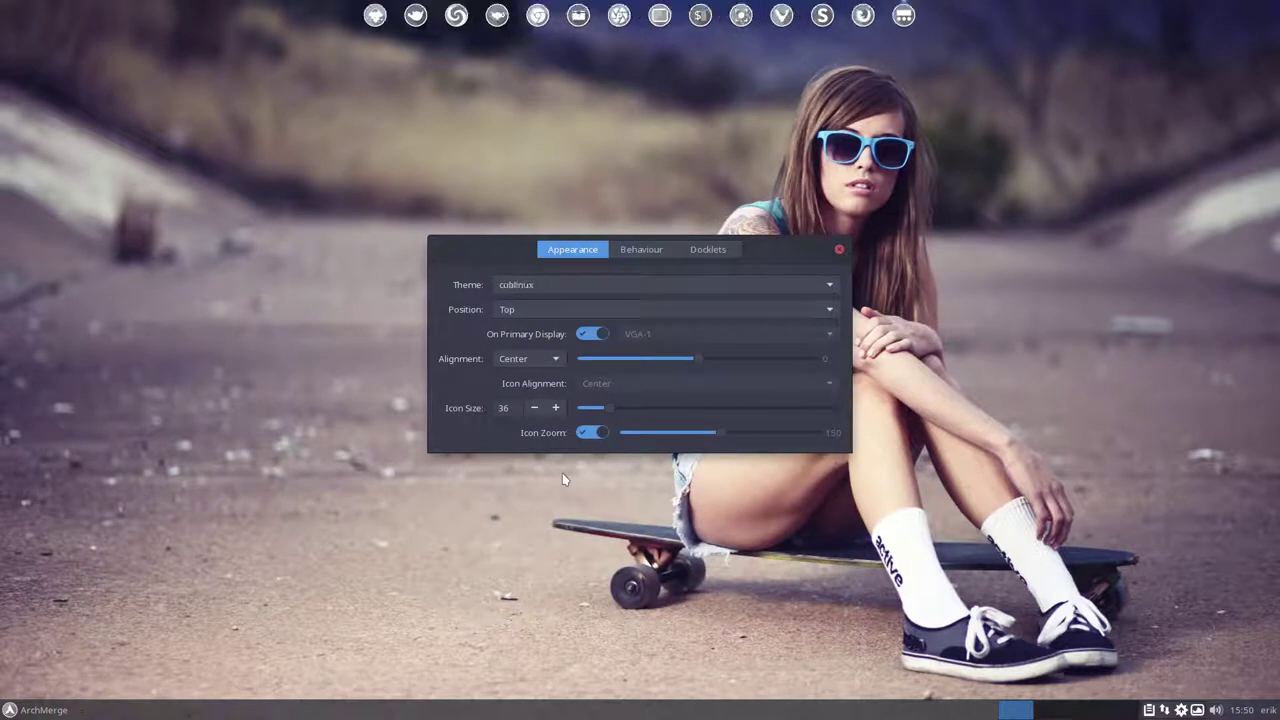
key("Up")
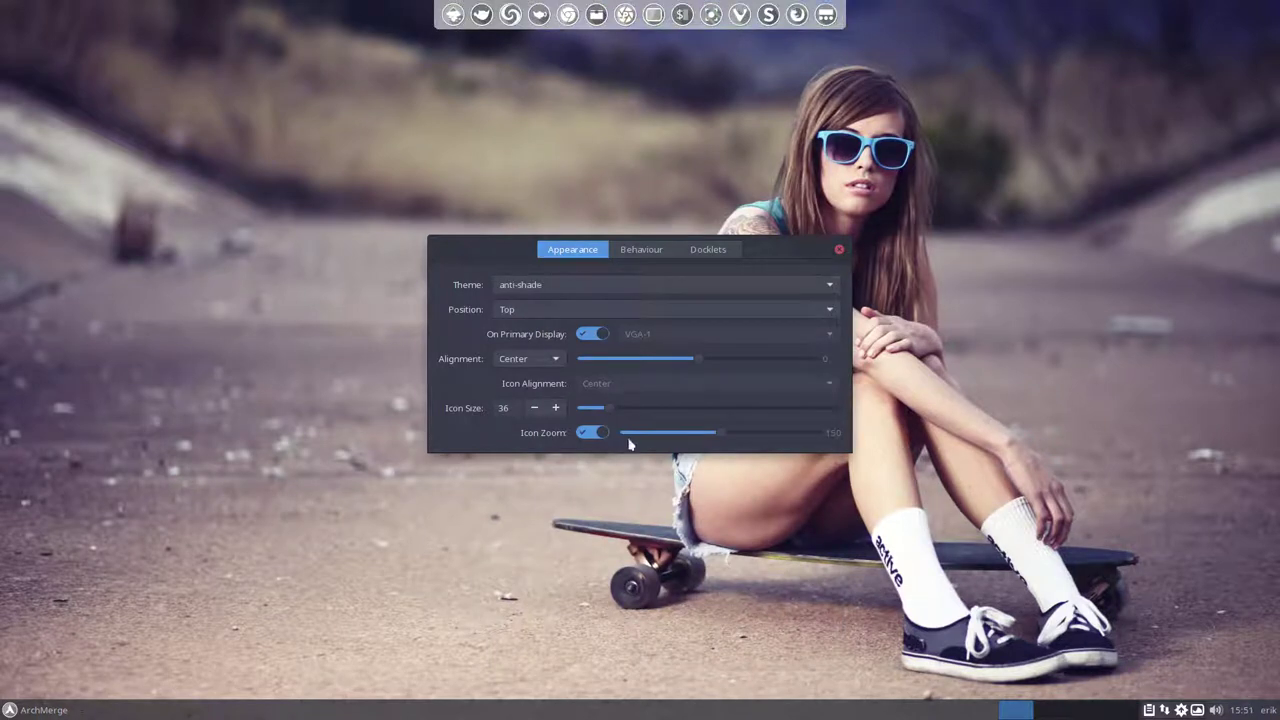
Try dock icon size 57 with icon zoom switched off and on, set the size to 42, and close the preferences
left_click_drag(605, 408, 666, 410)
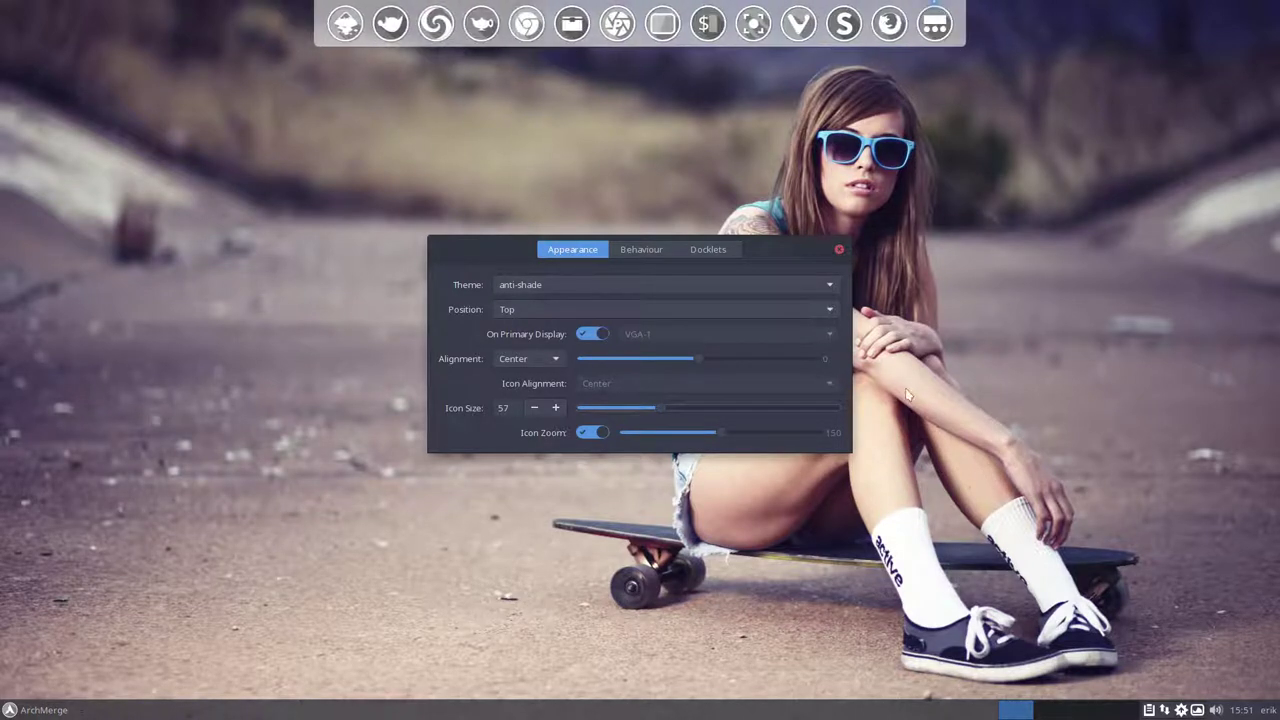
left_click(588, 436)
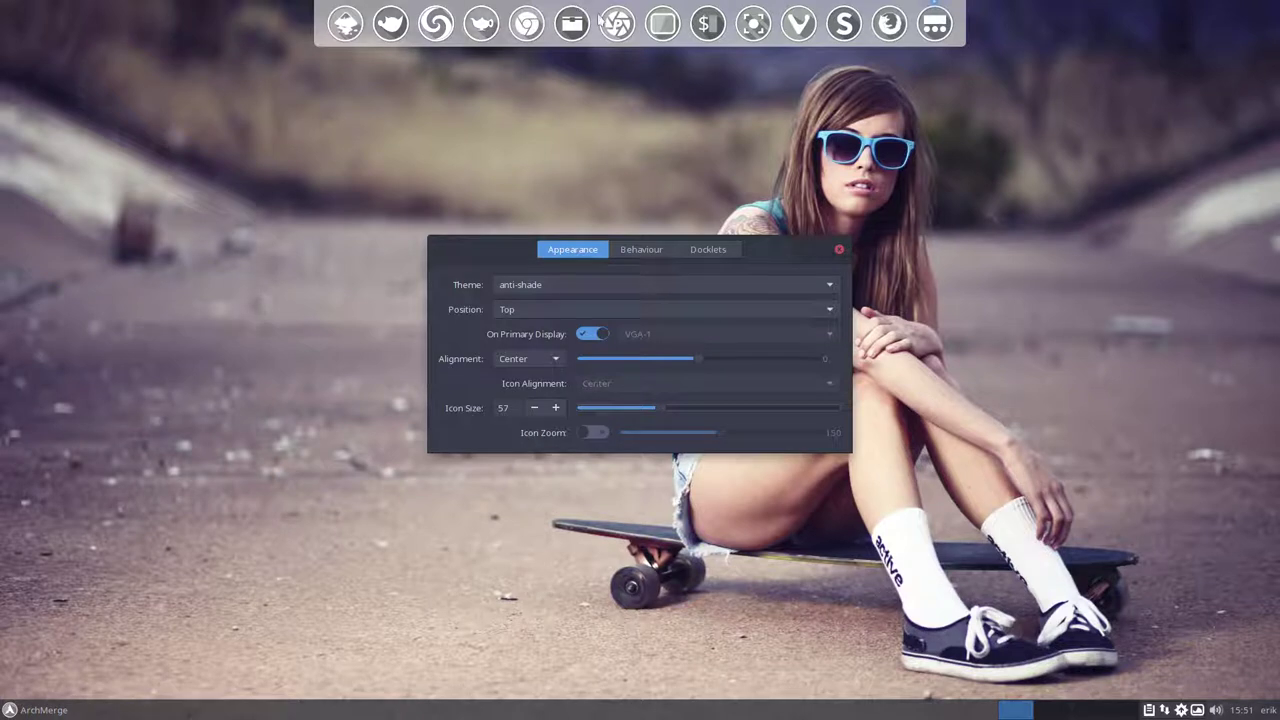
left_click(596, 436)
left_click_drag(648, 410, 628, 417)
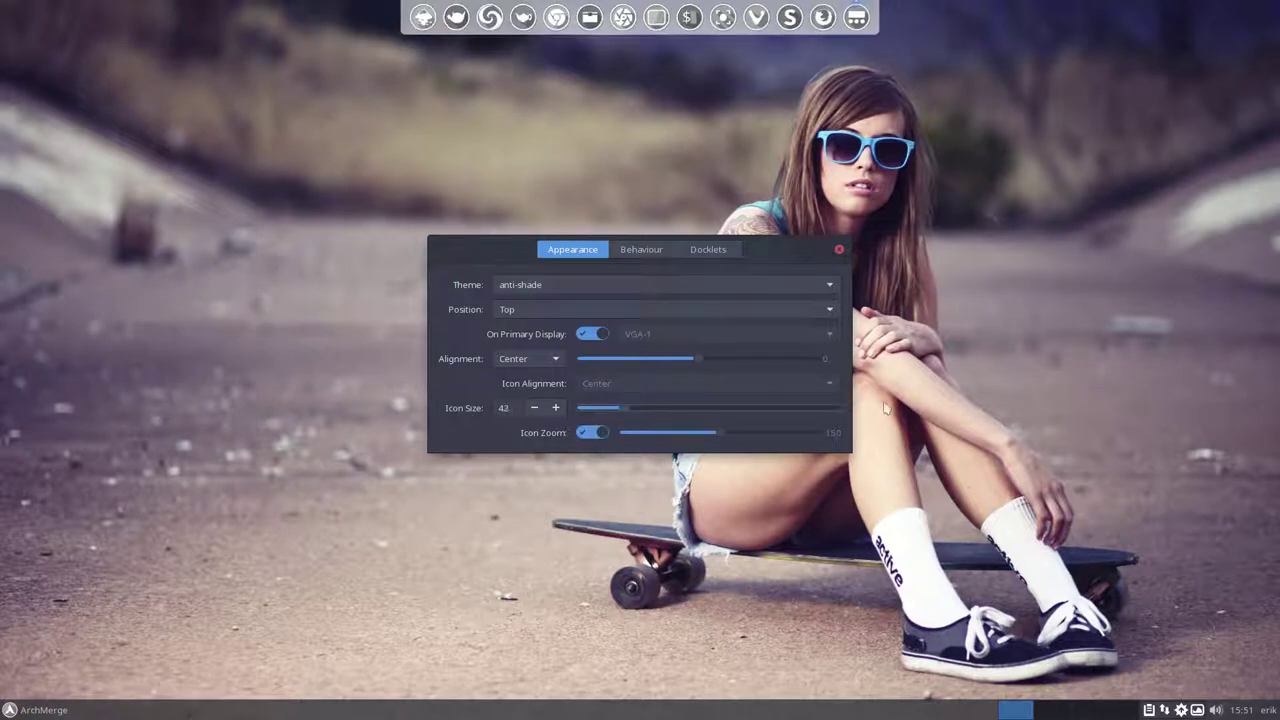
left_click(840, 250)
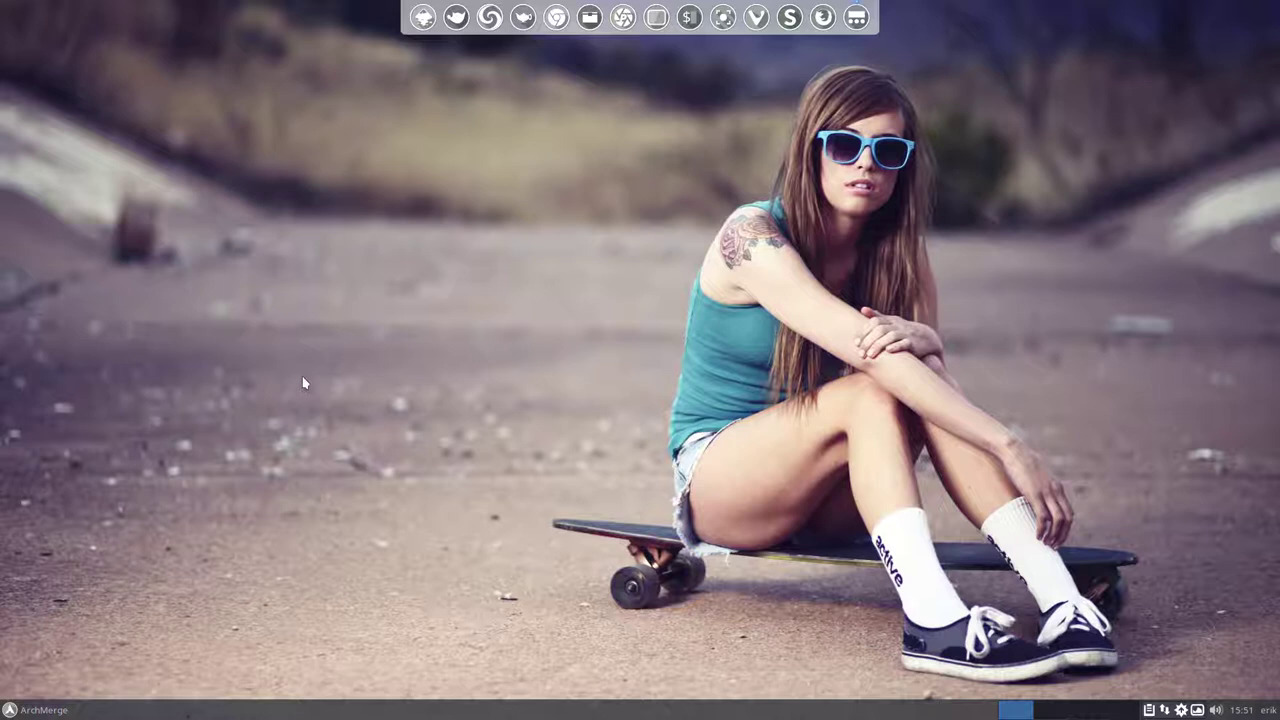
Look over the desktop options in the Xfce Settings manager and the favorites in the applications menu, closing both
key("ctrl+alt+m")
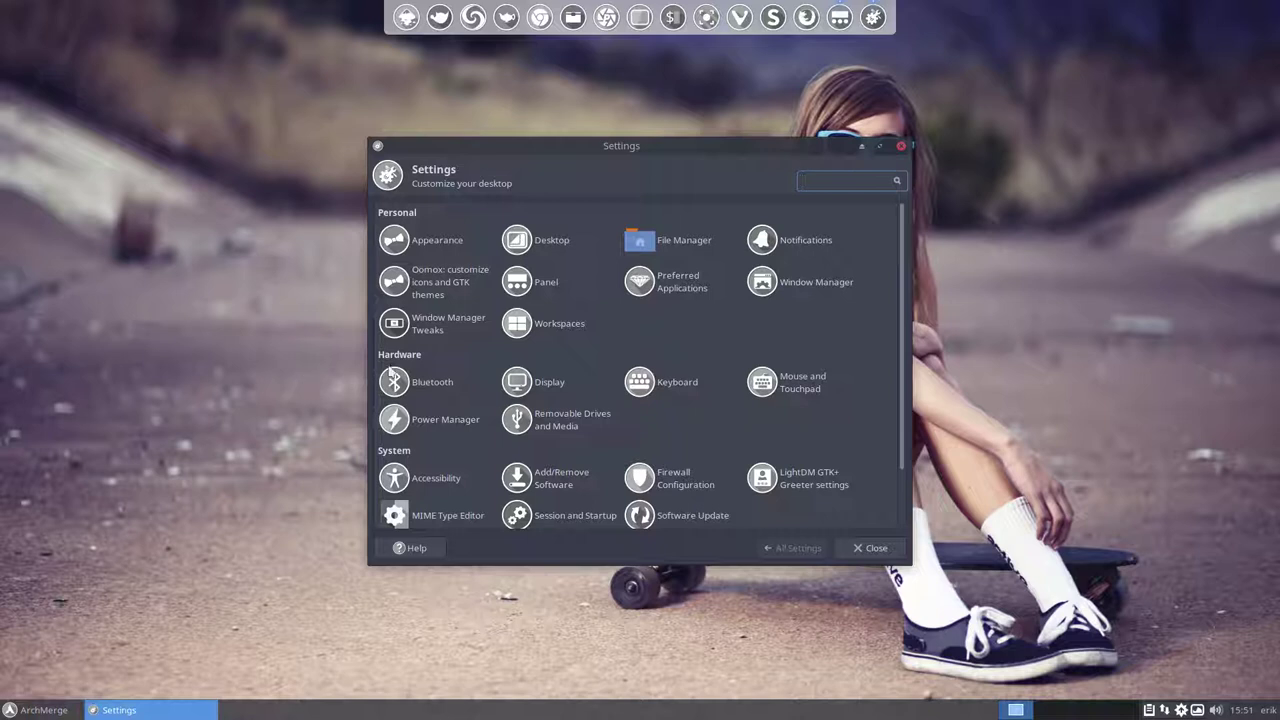
scroll(515, 380, "down", 2)
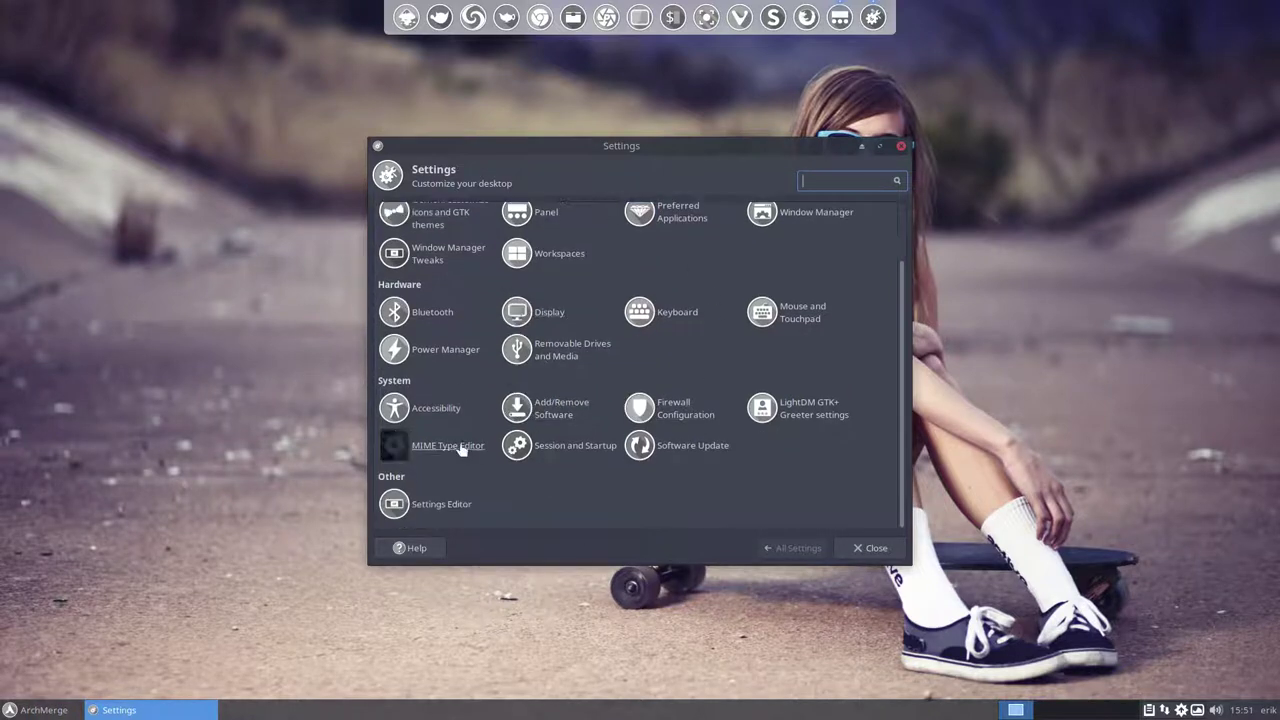
scroll(850, 330, "up", 2)
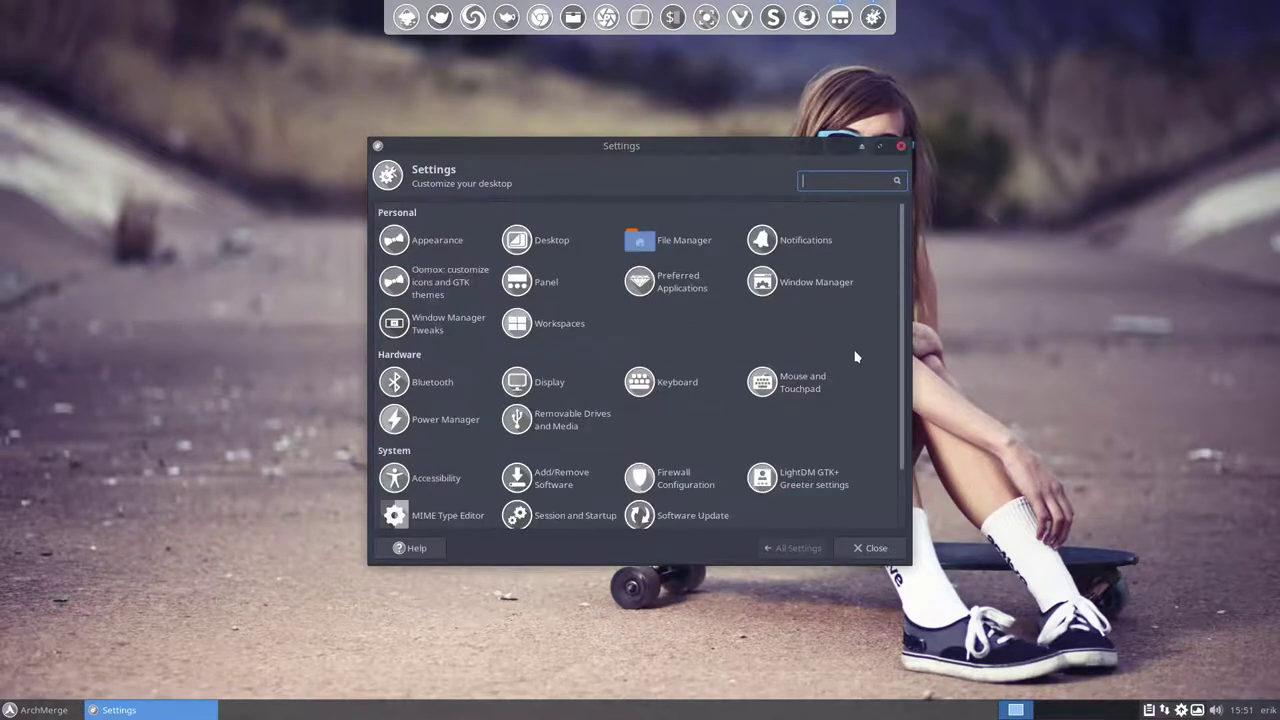
left_click(903, 146)
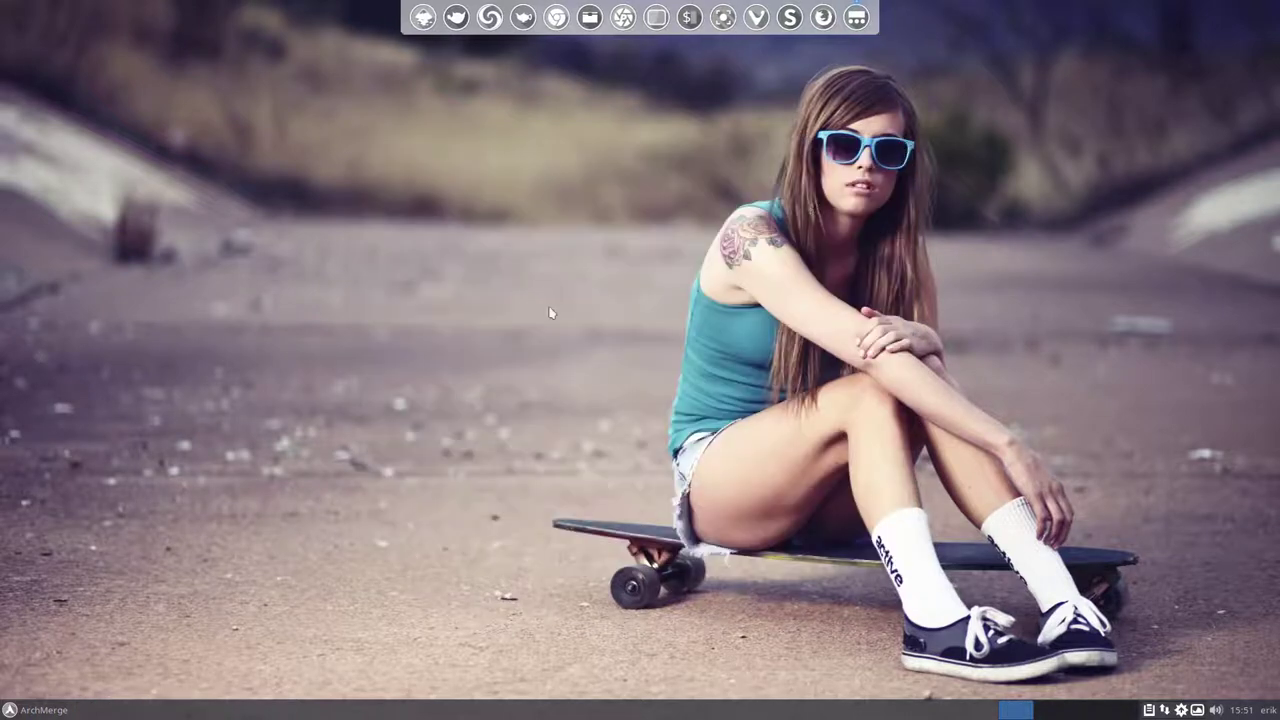
left_click(38, 710)
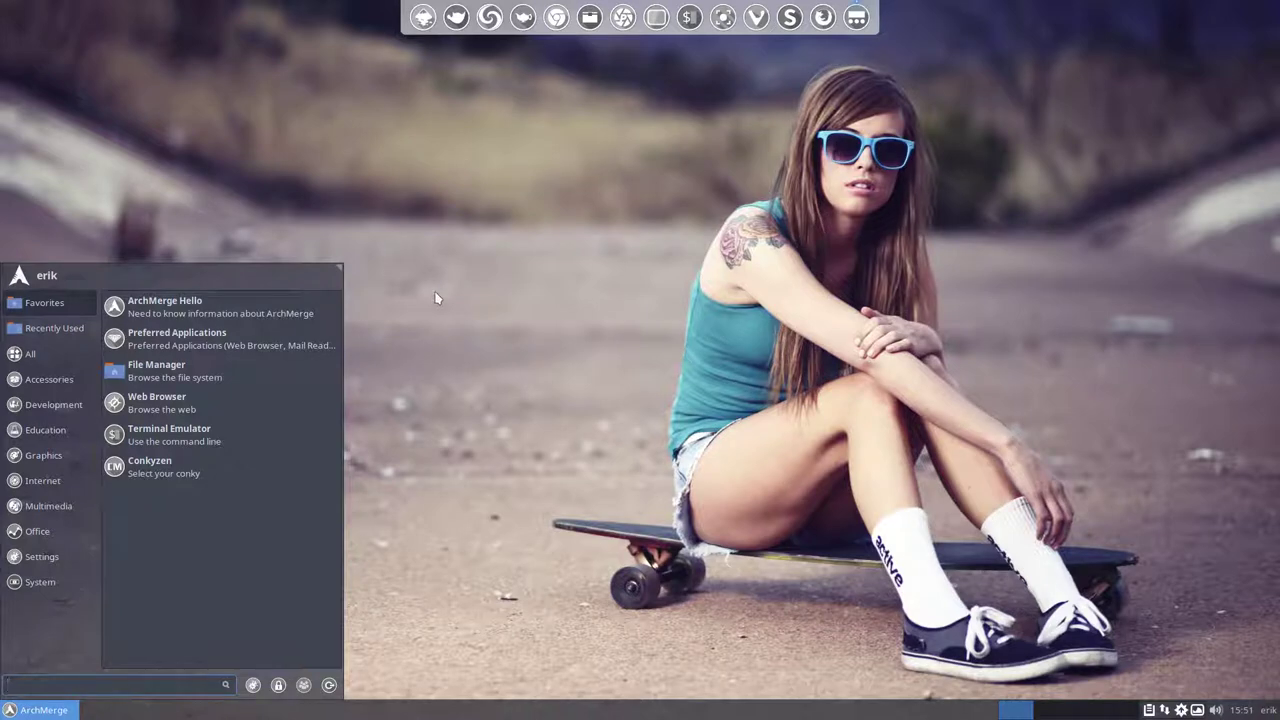
left_click(430, 252)
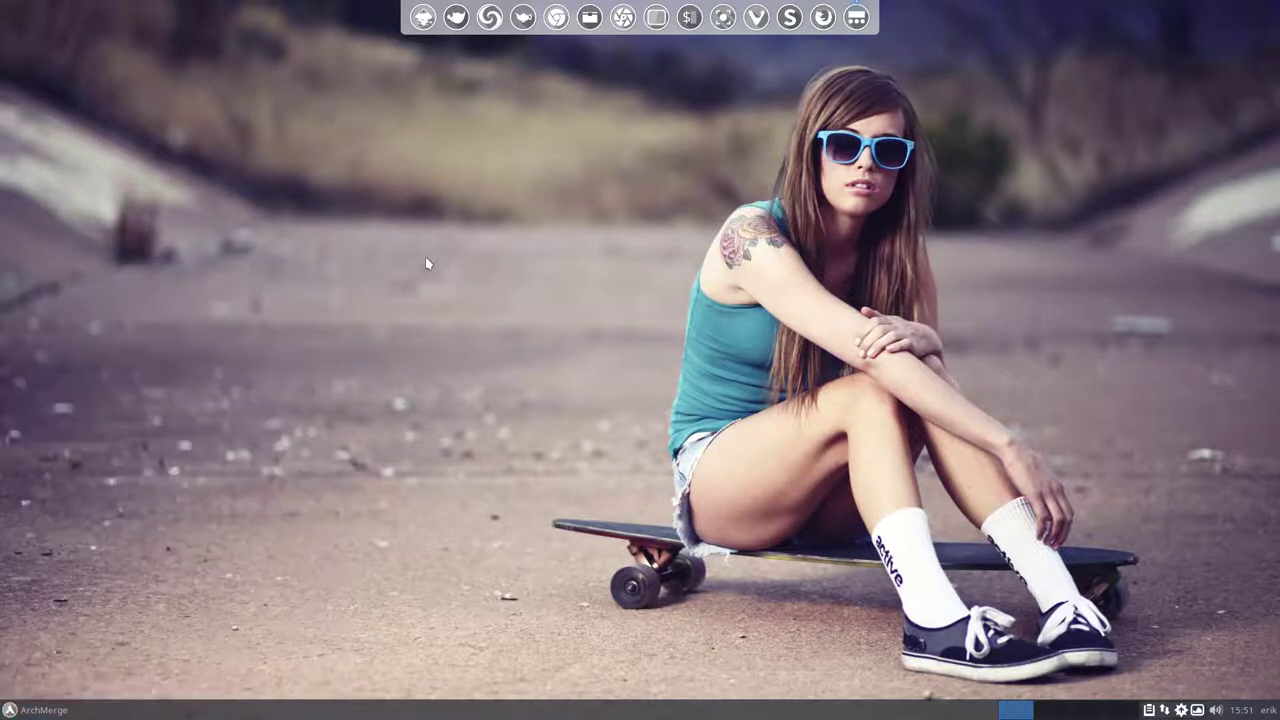
Launch Conkyzen from the desktop, sort the conkies by name, and enable conky/AUR-Skeleton.conkyrc
right_click(425, 256)
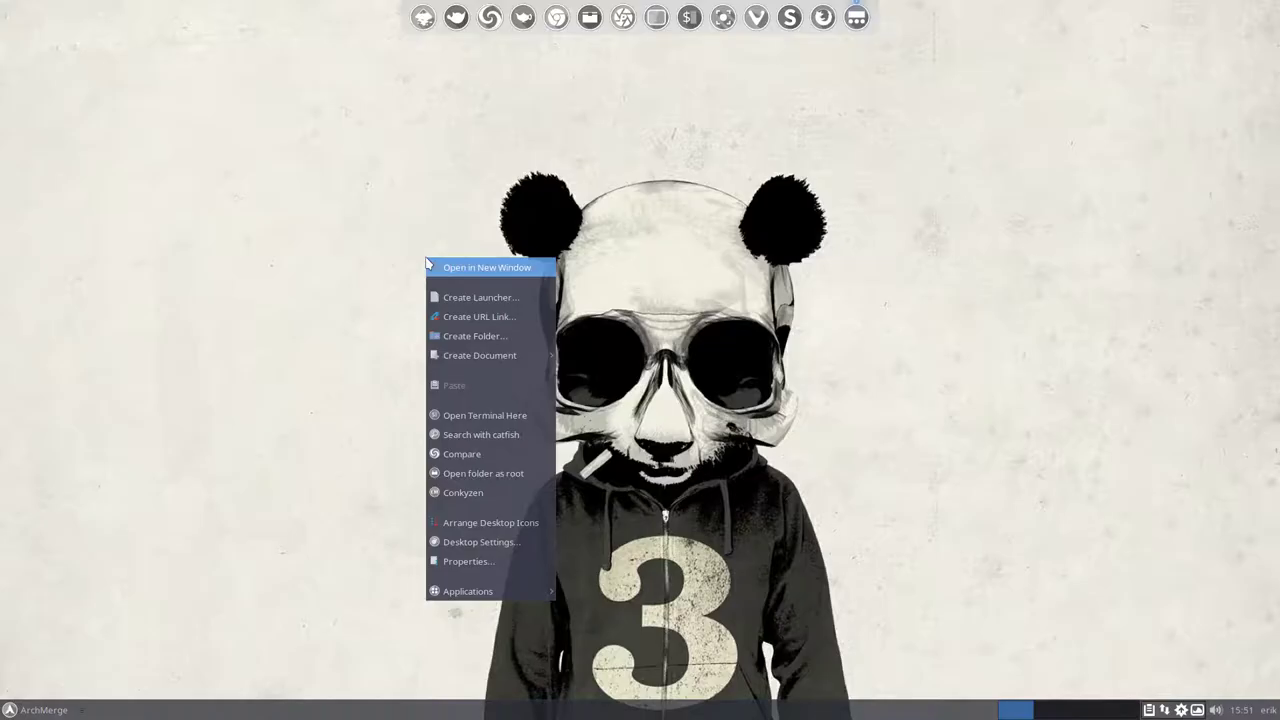
left_click(488, 495)
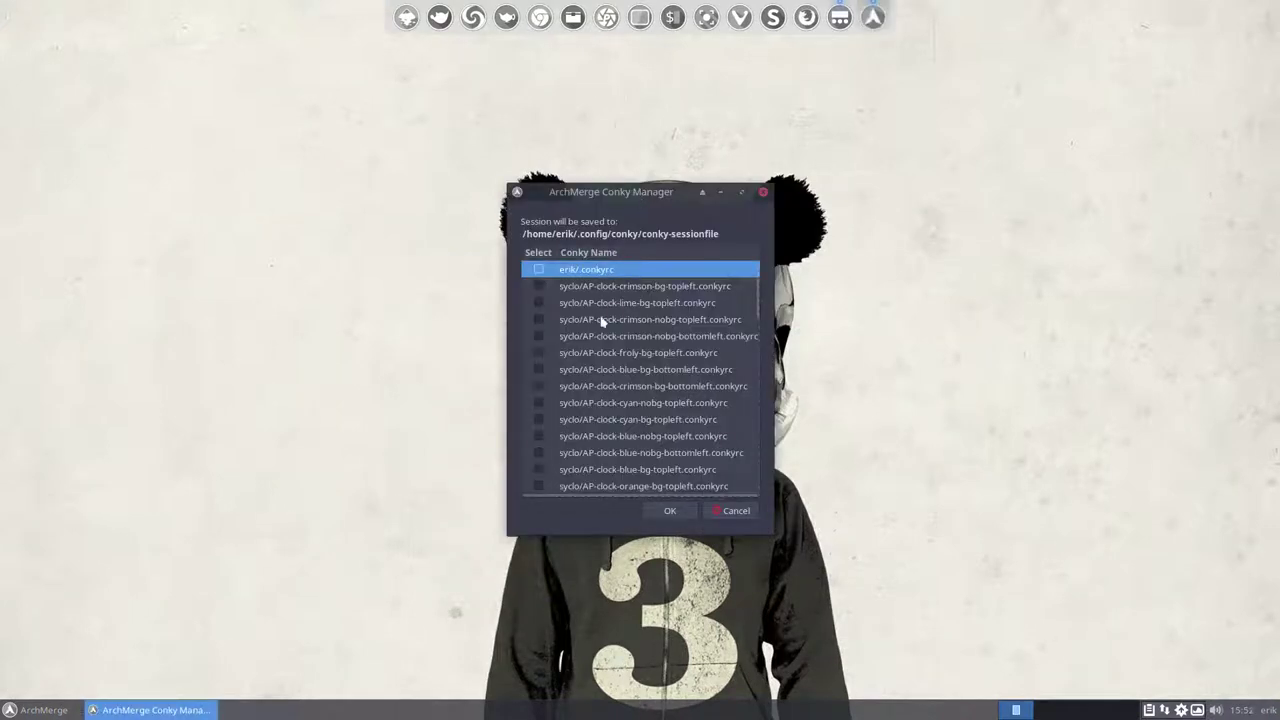
left_click(597, 255)
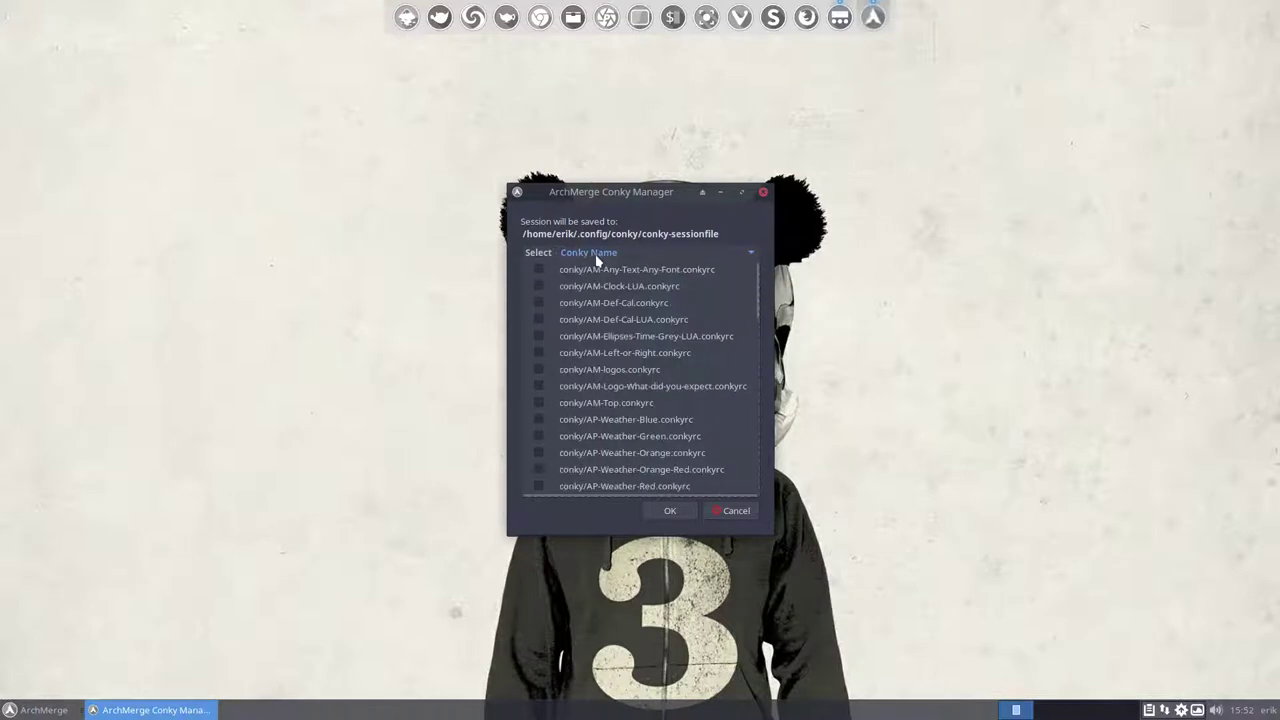
scroll(599, 463, "down", 5)
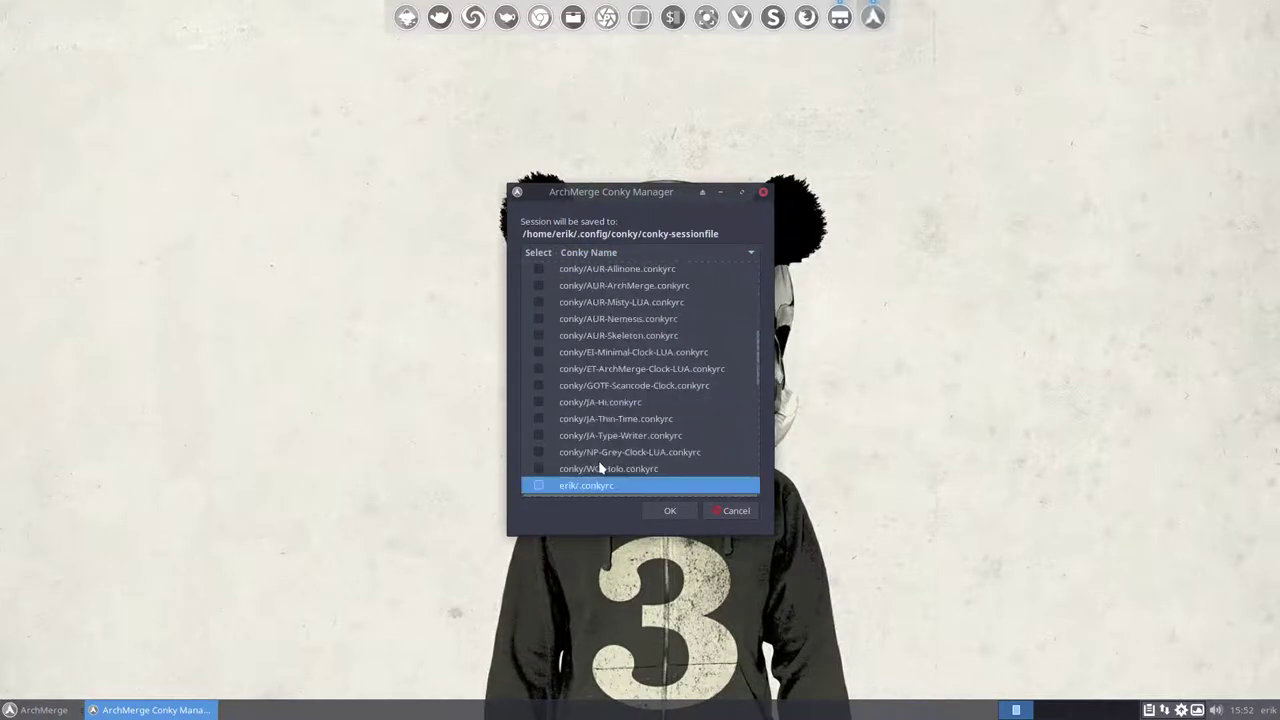
left_click(539, 336)
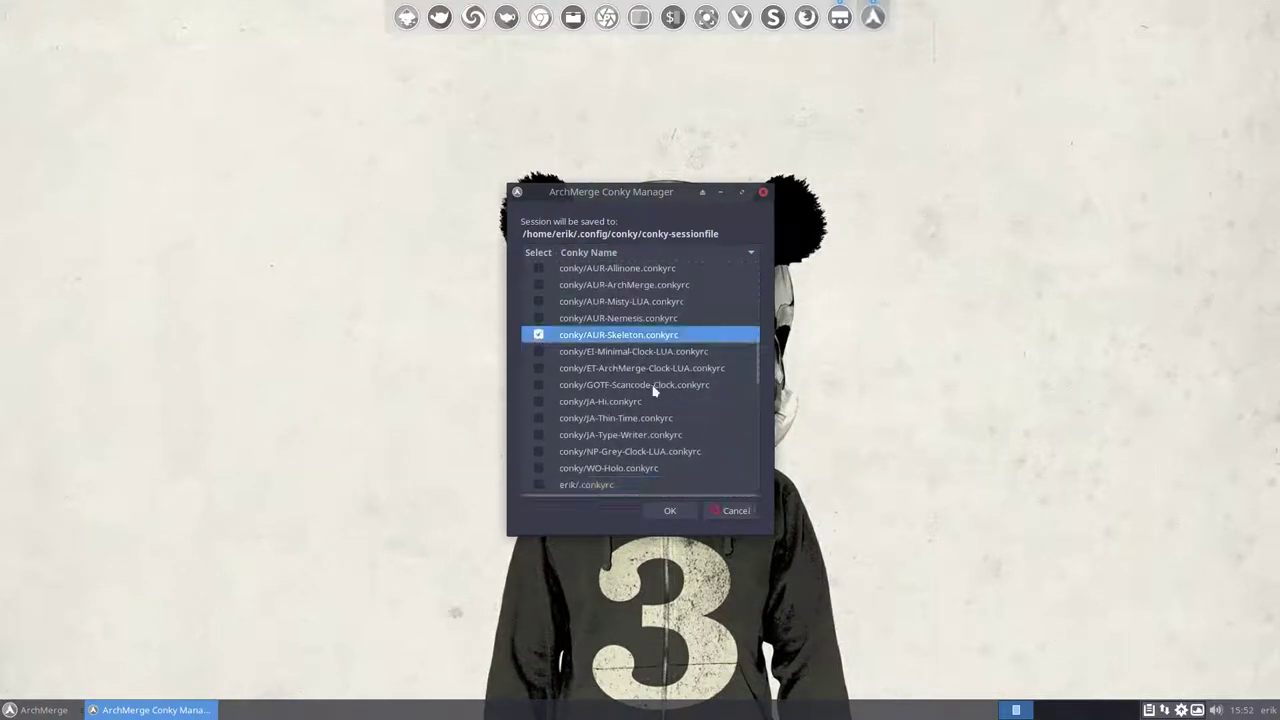
left_click(665, 511)
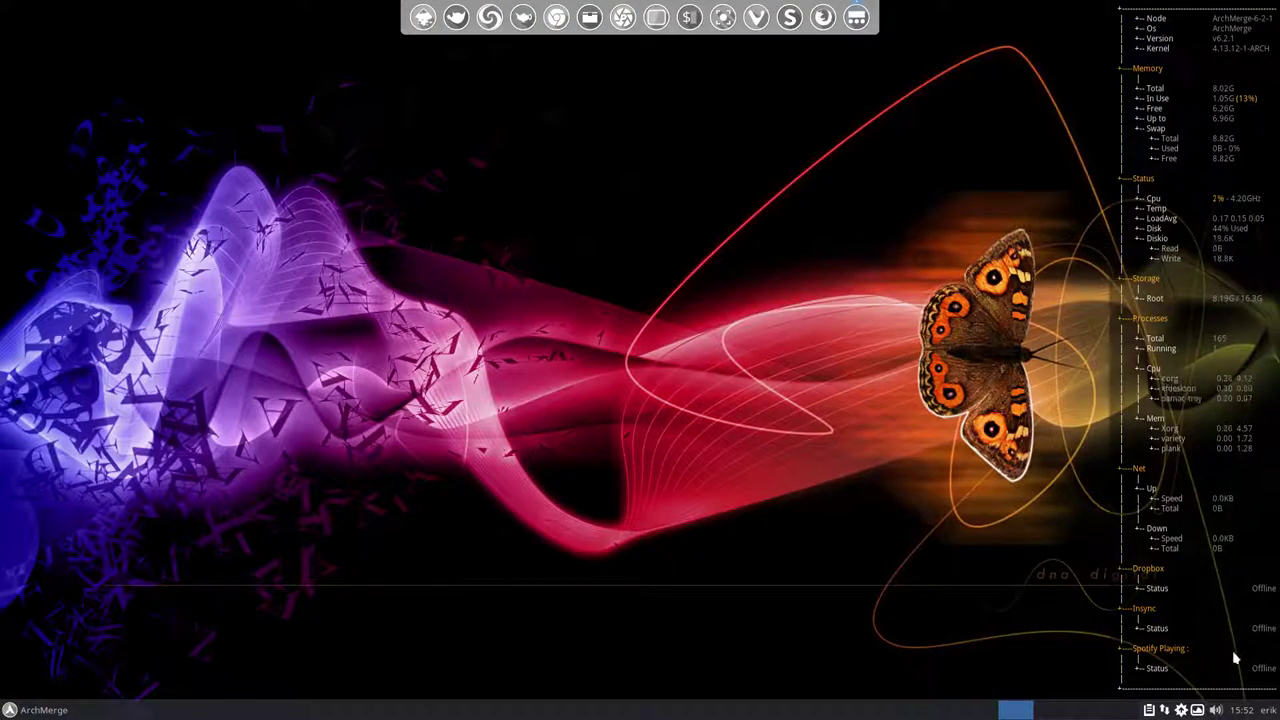
Copy the current wallpaper digitalsmoke.jpg to Variety's favorites and check its favorite status
left_click(1196, 708)
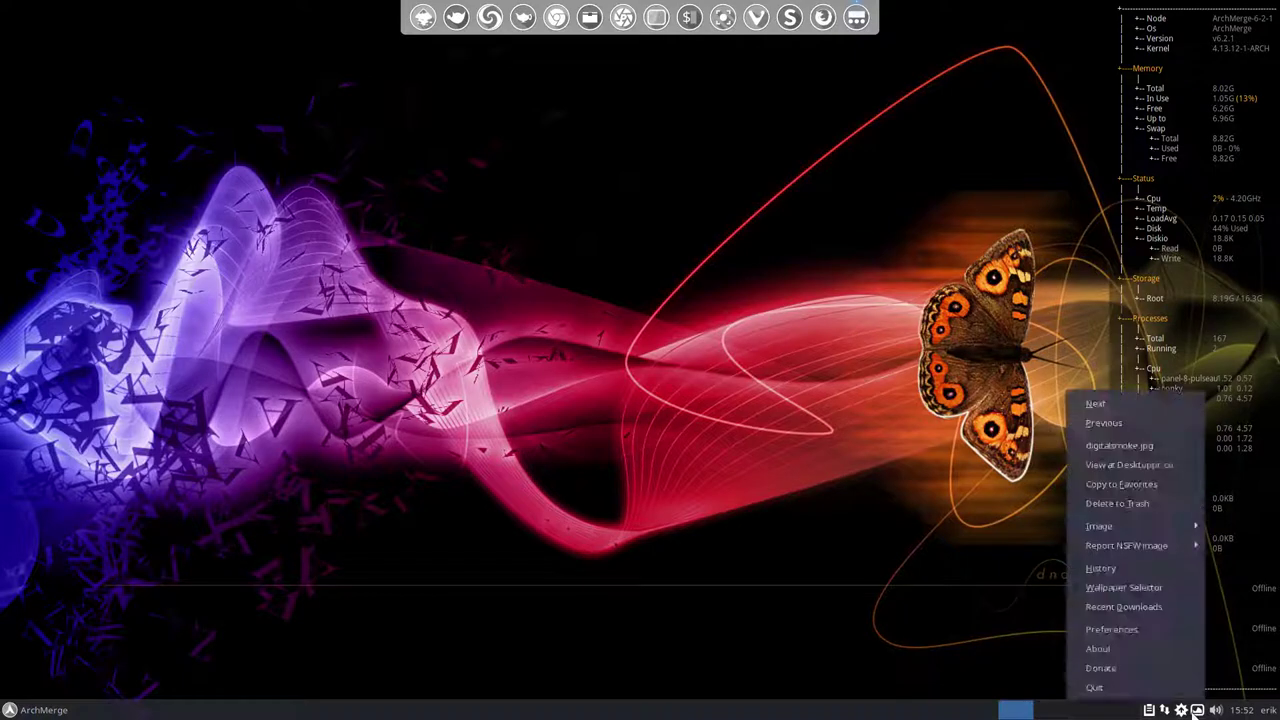
left_click(1107, 484)
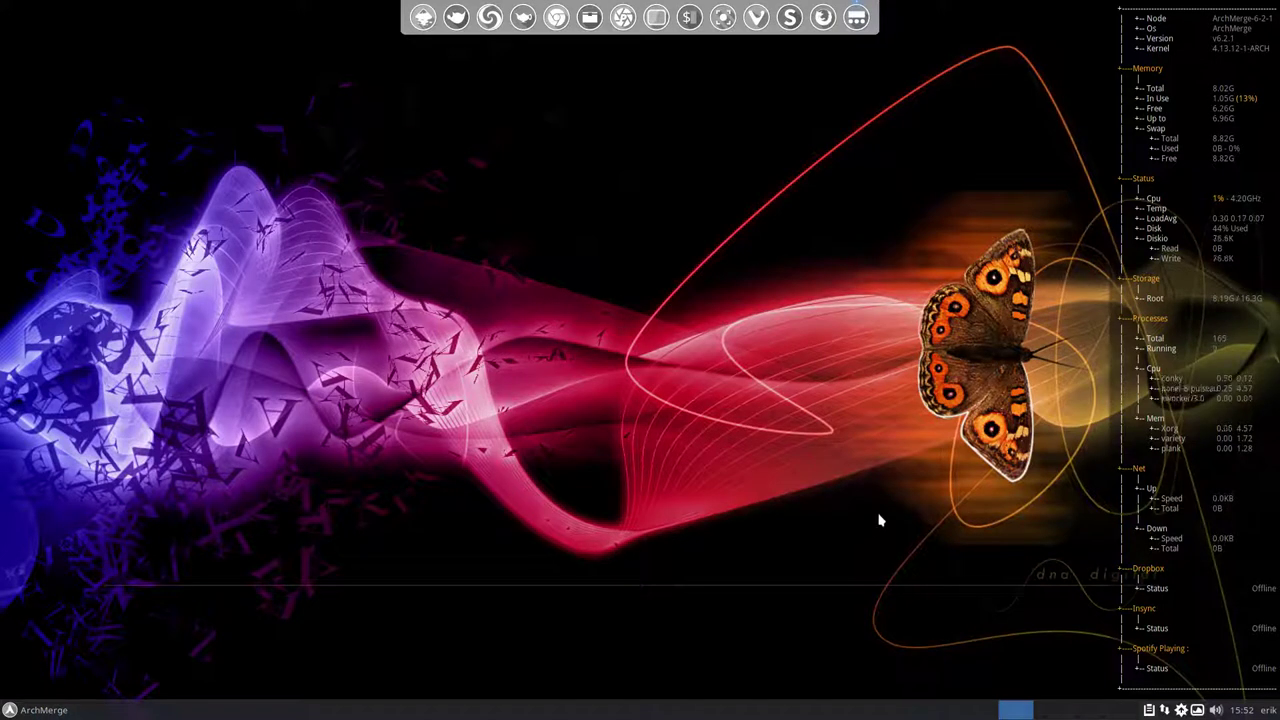
left_click(1197, 709)
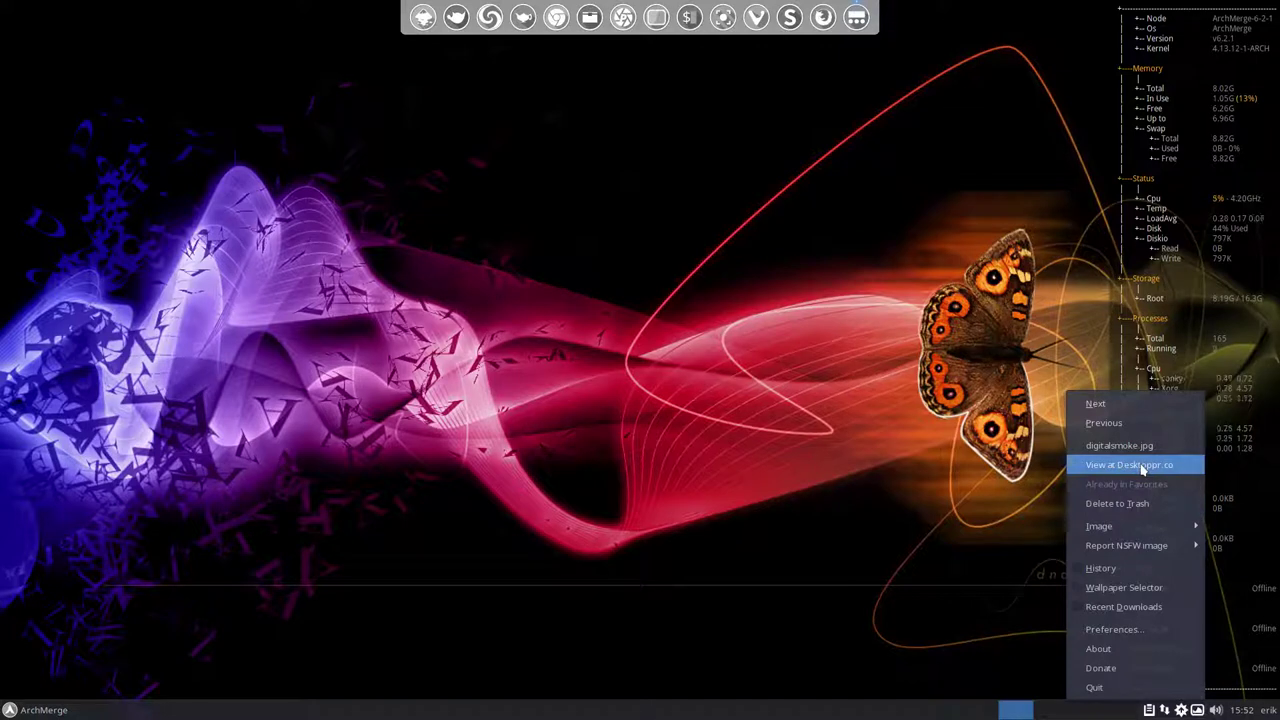
left_click(521, 459)
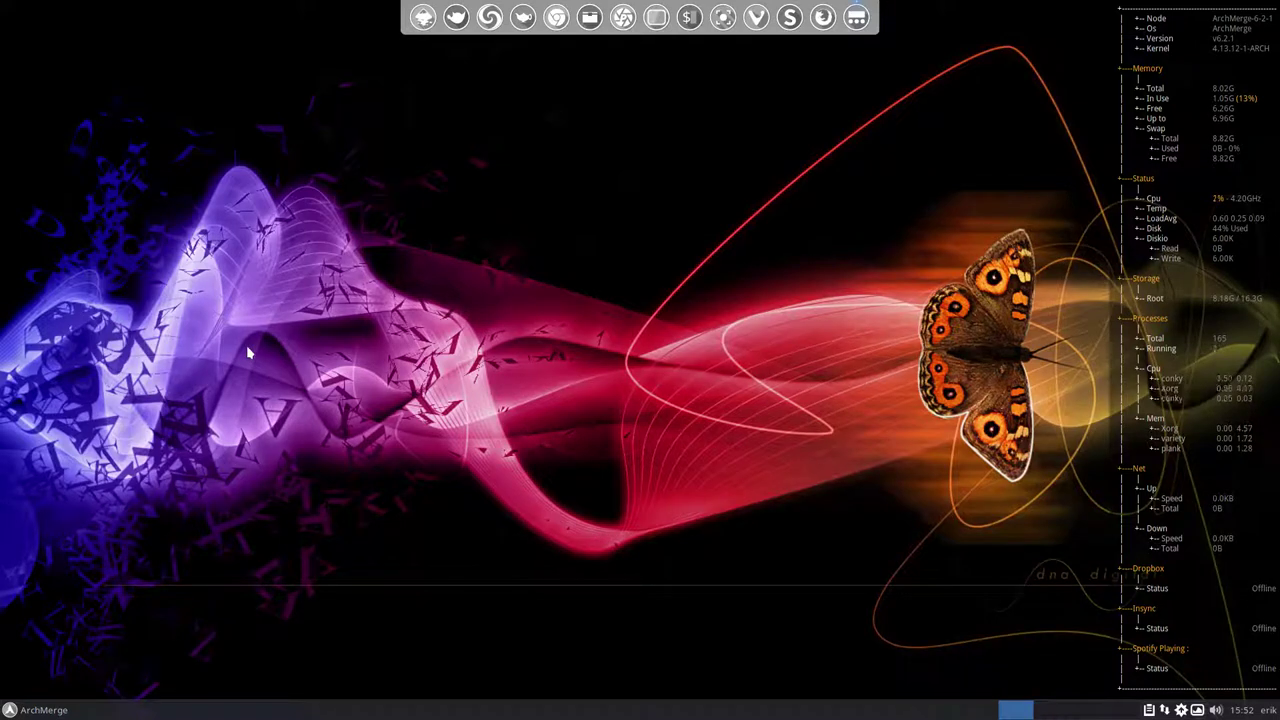
Look over the System and Accessories categories of the applications menu, and close the menu
left_click(40, 710)
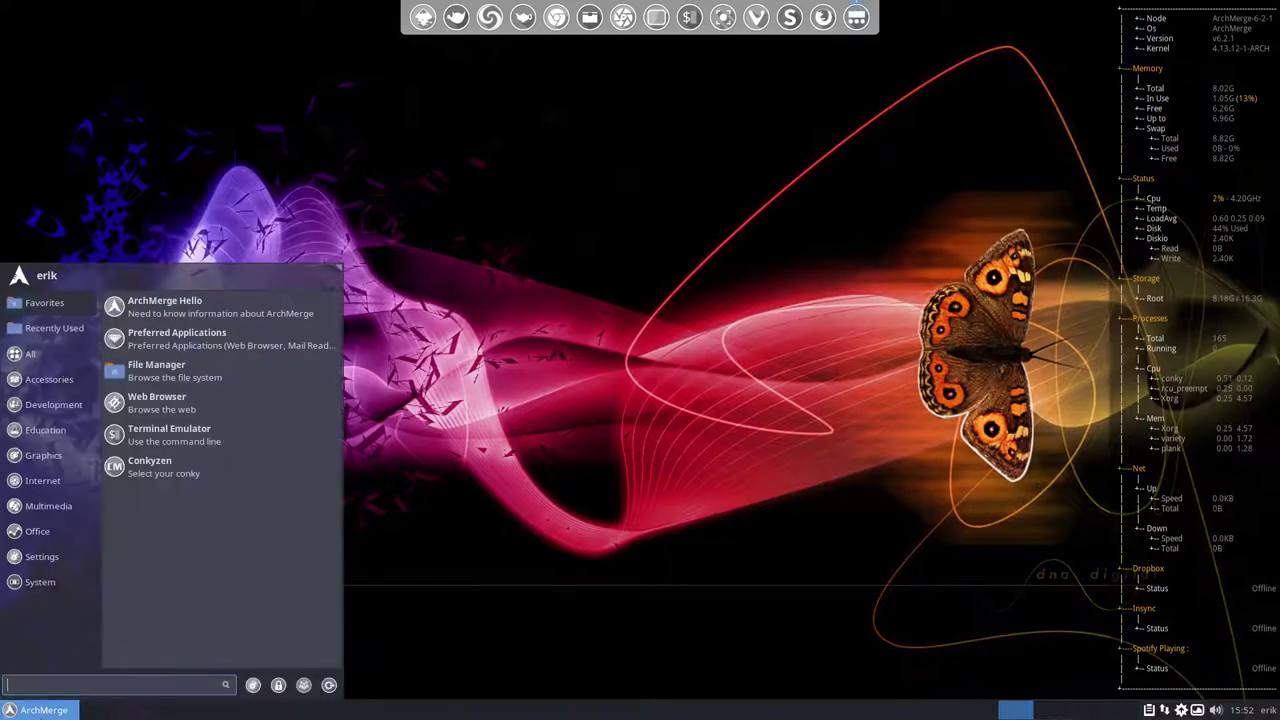
left_click(42, 581)
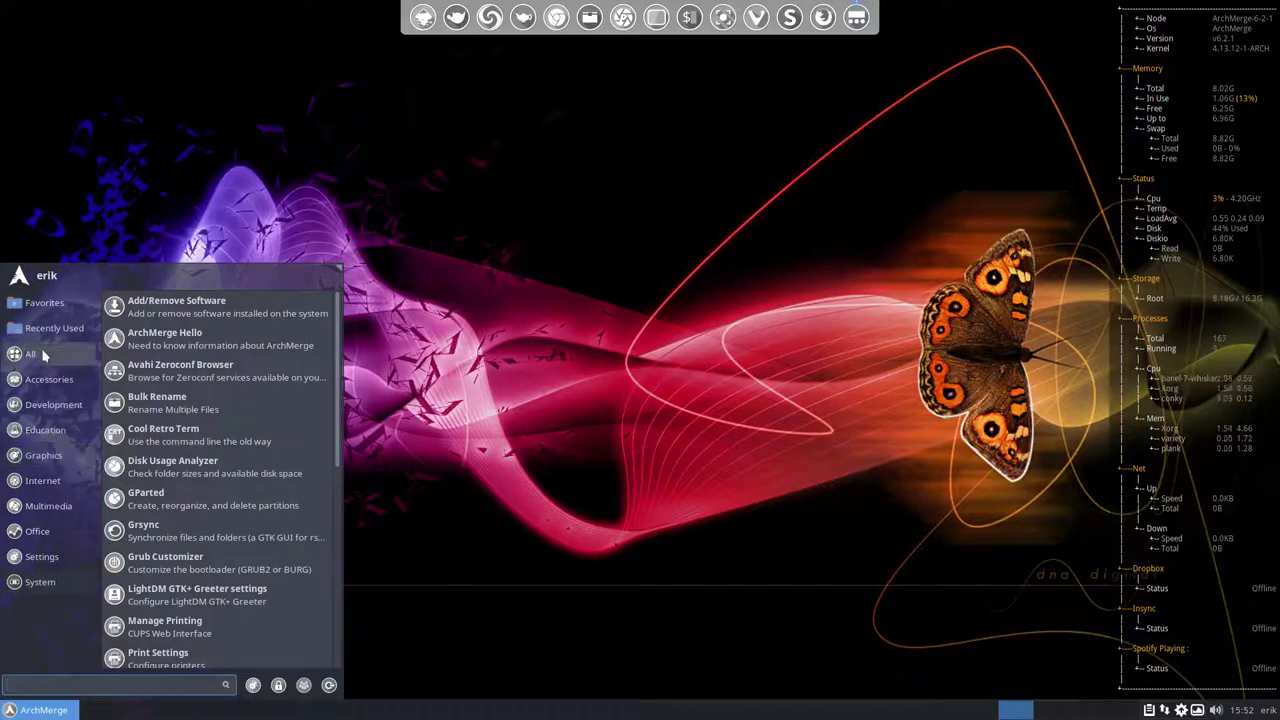
left_click(46, 379)
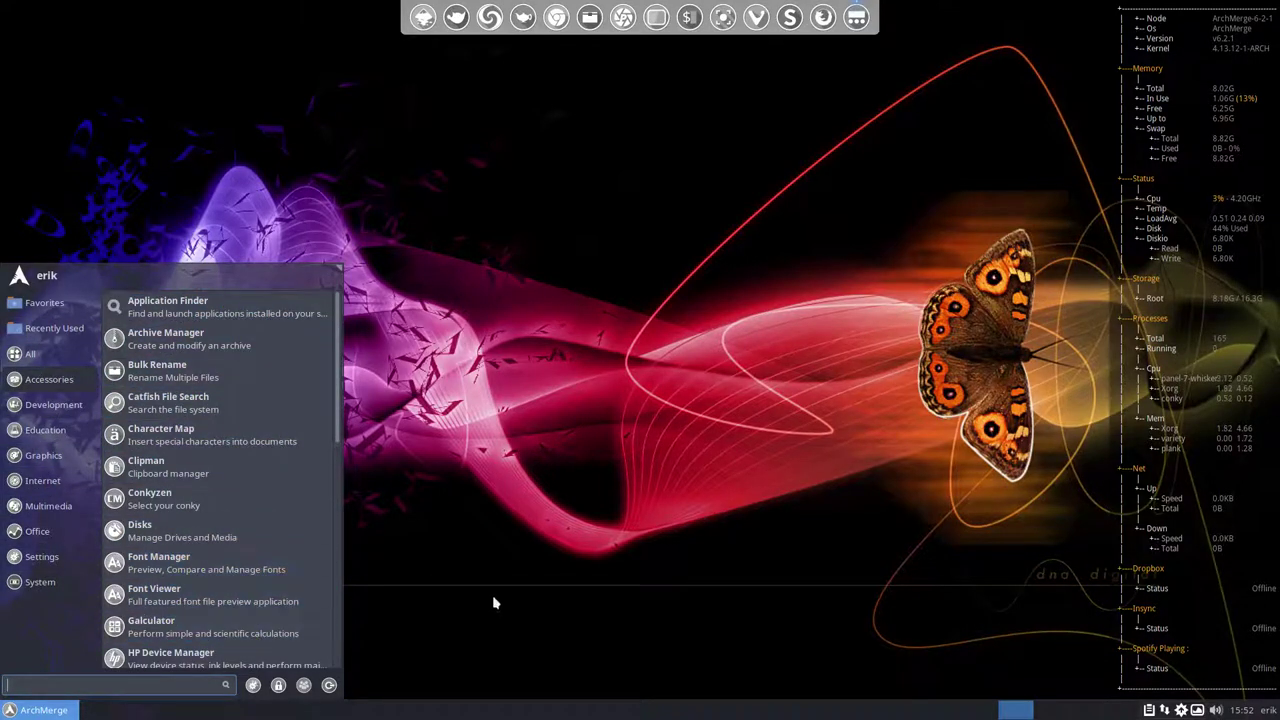
left_click(424, 421)
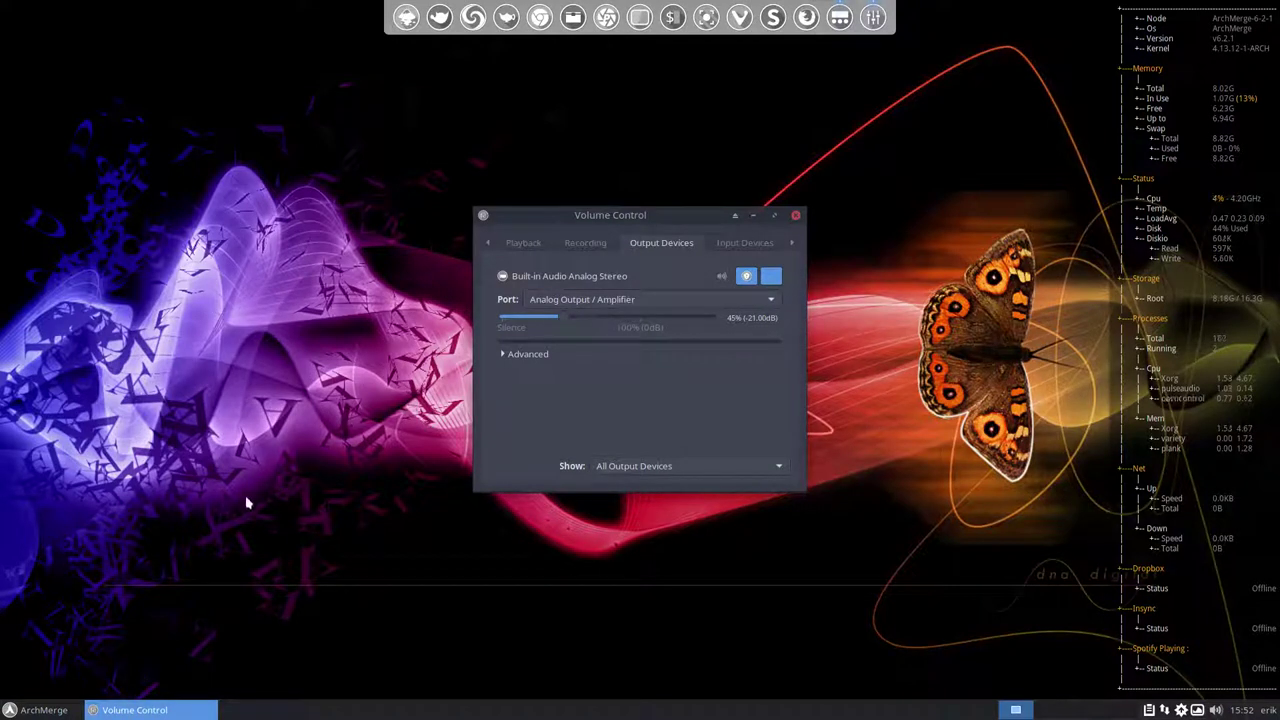
Move the Volume Control window and widen it so that all its tabs fit, including Configuration
left_click_drag(666, 222, 582, 200)
left_click_drag(717, 187, 942, 158)
left_click_drag(678, 161, 597, 187)
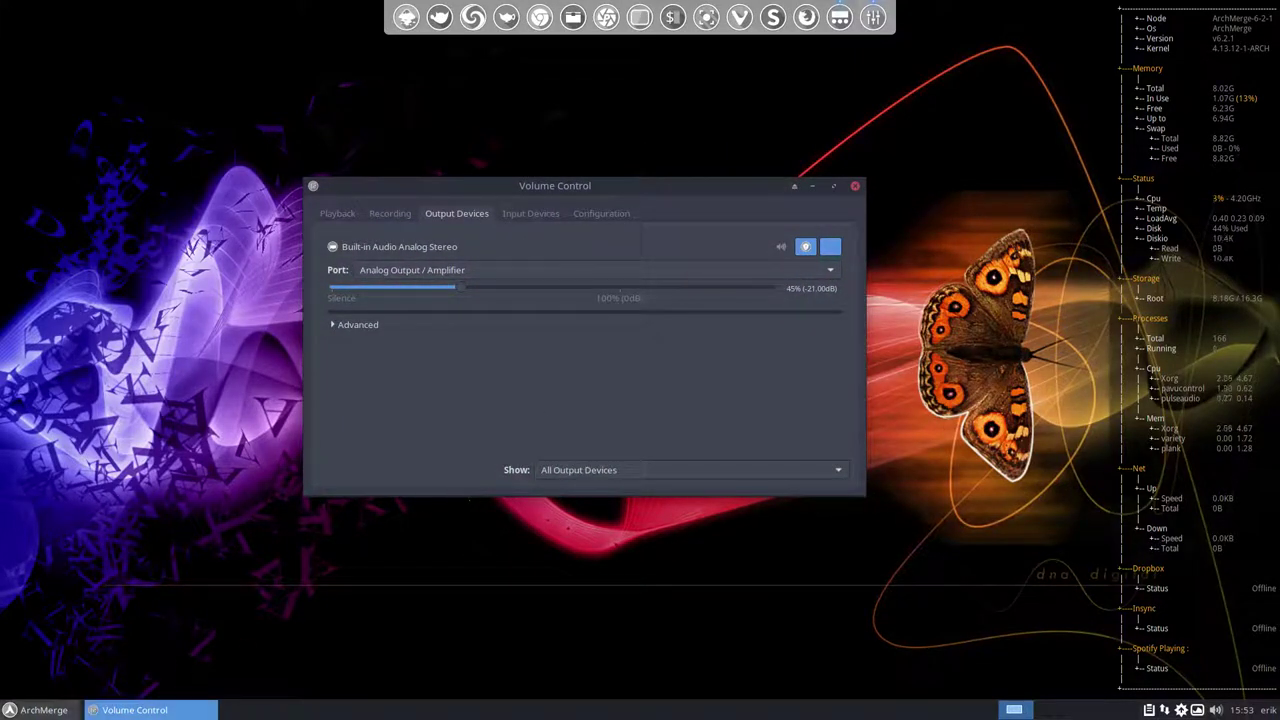
Find the Keyboard settings with the search "key", review the application shortcuts including the variety commands, and close the Keyboard and Volume Control windows
left_click(40, 710)
type("key")
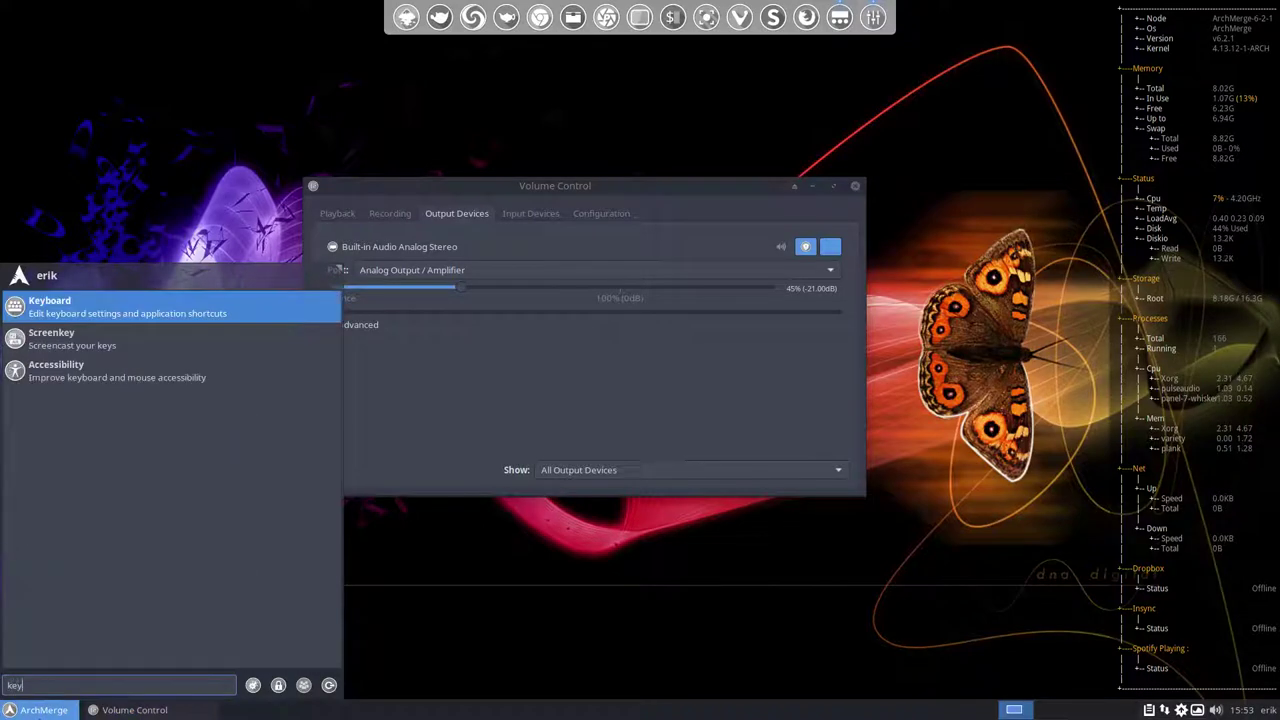
key("Return")
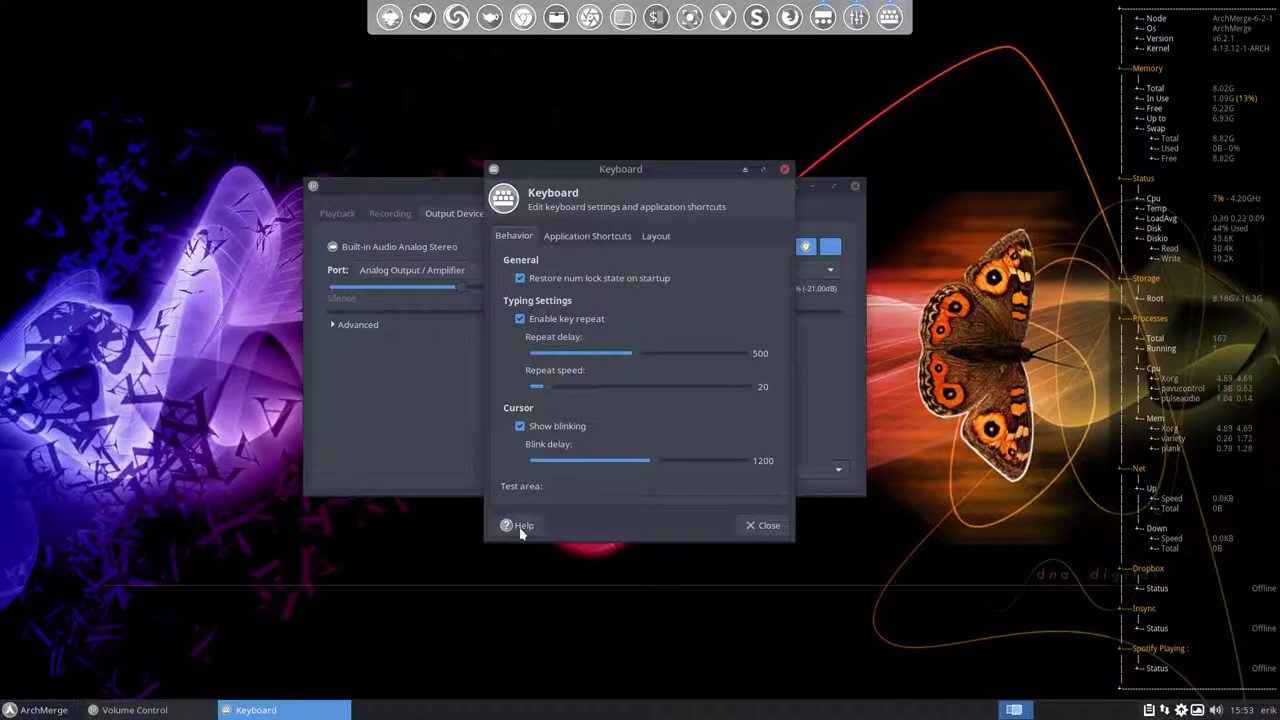
left_click(607, 235)
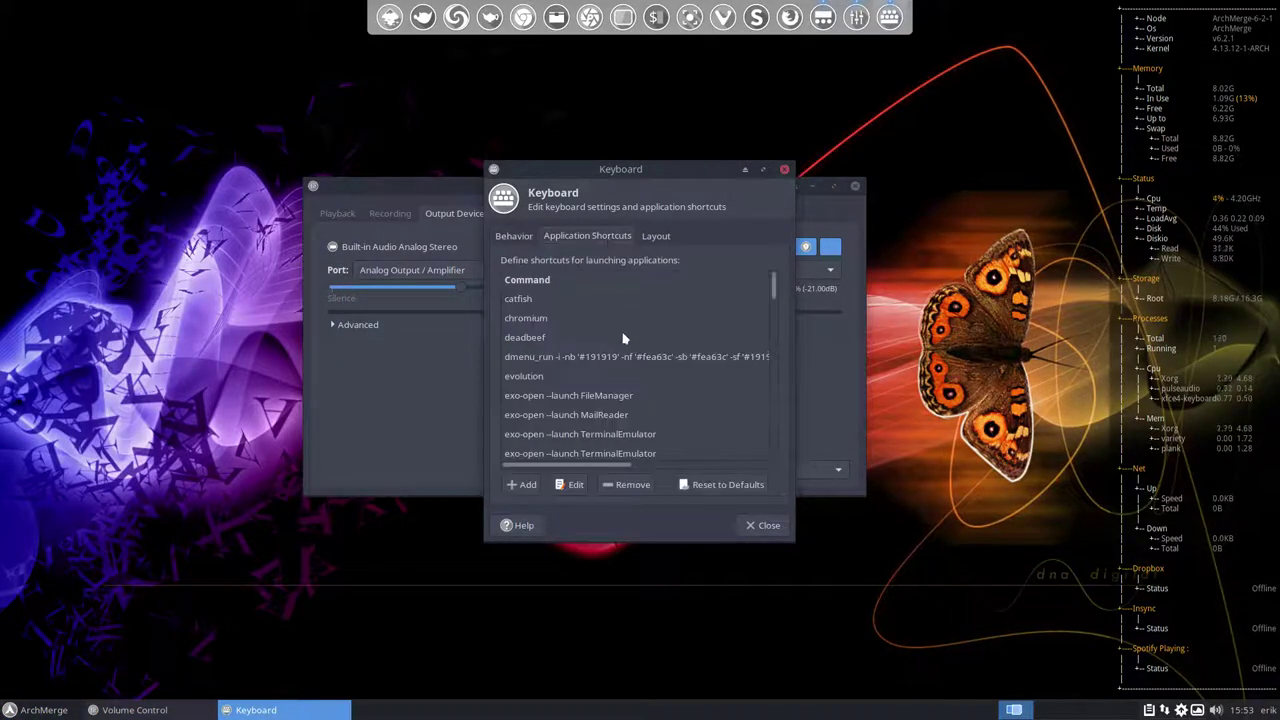
scroll(623, 340, "down", 2)
scroll(623, 340, "down", 8)
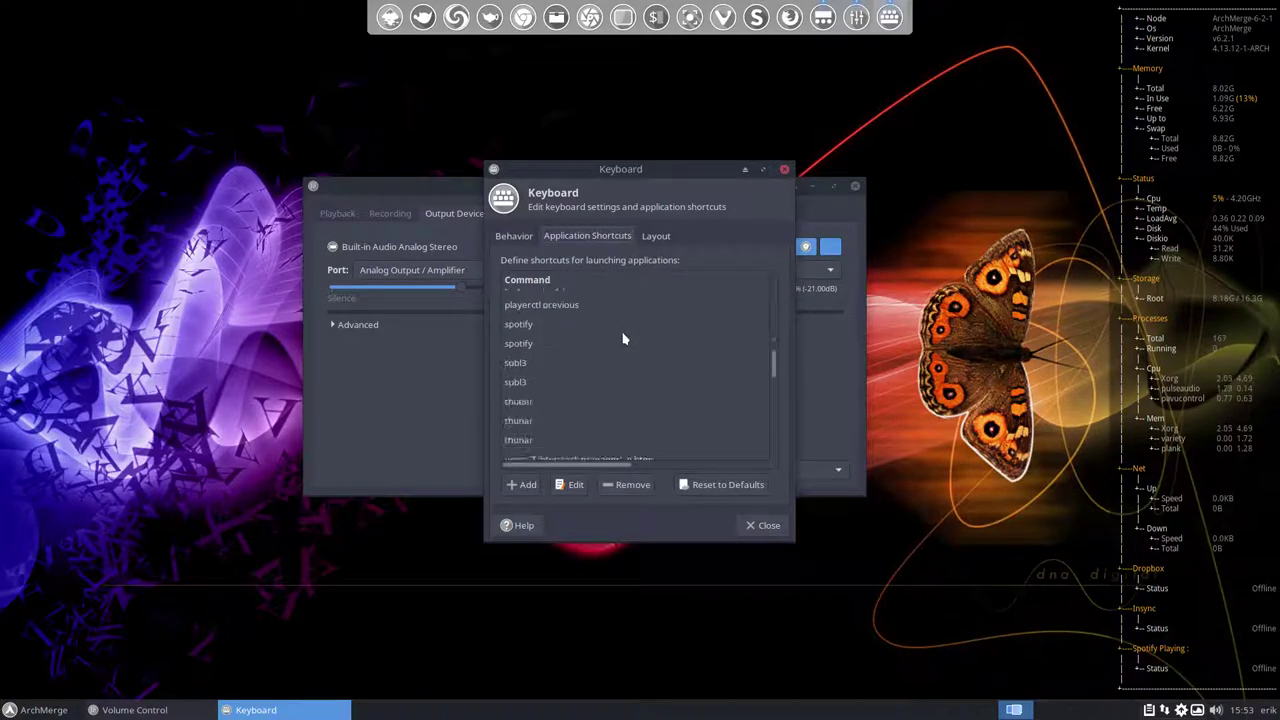
scroll(623, 340, "down", 10)
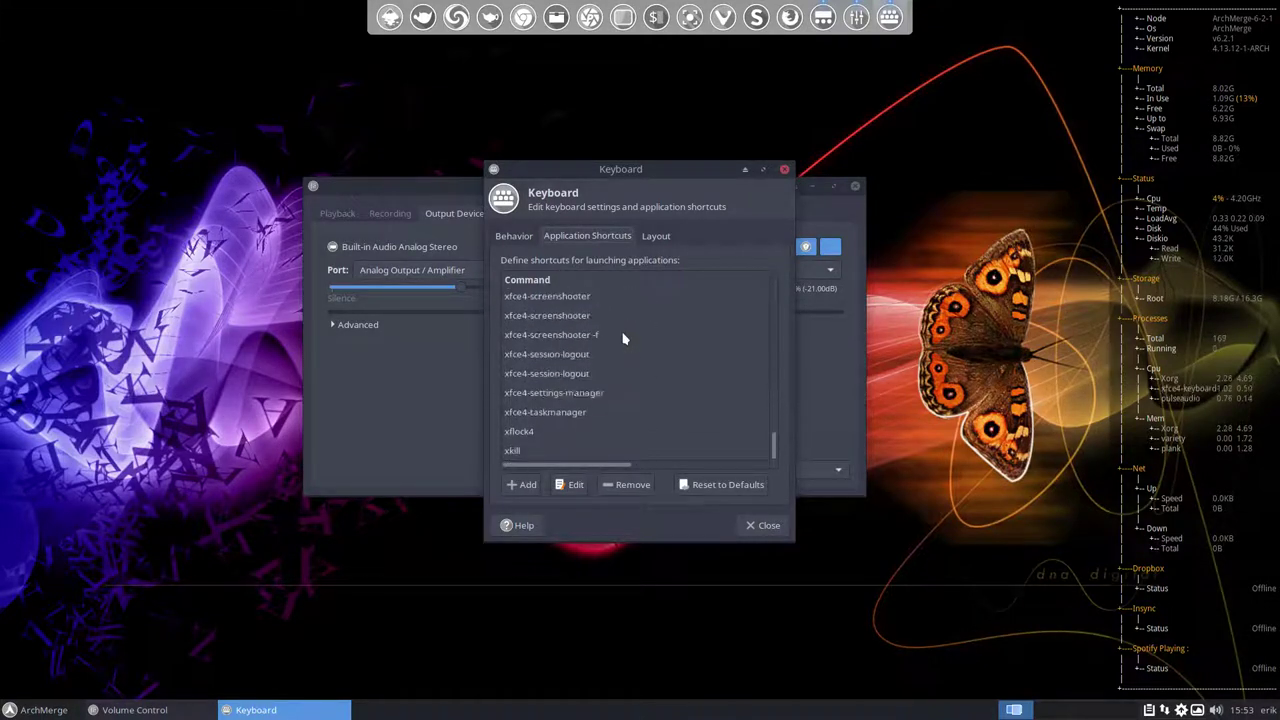
scroll(607, 404, "up", 10)
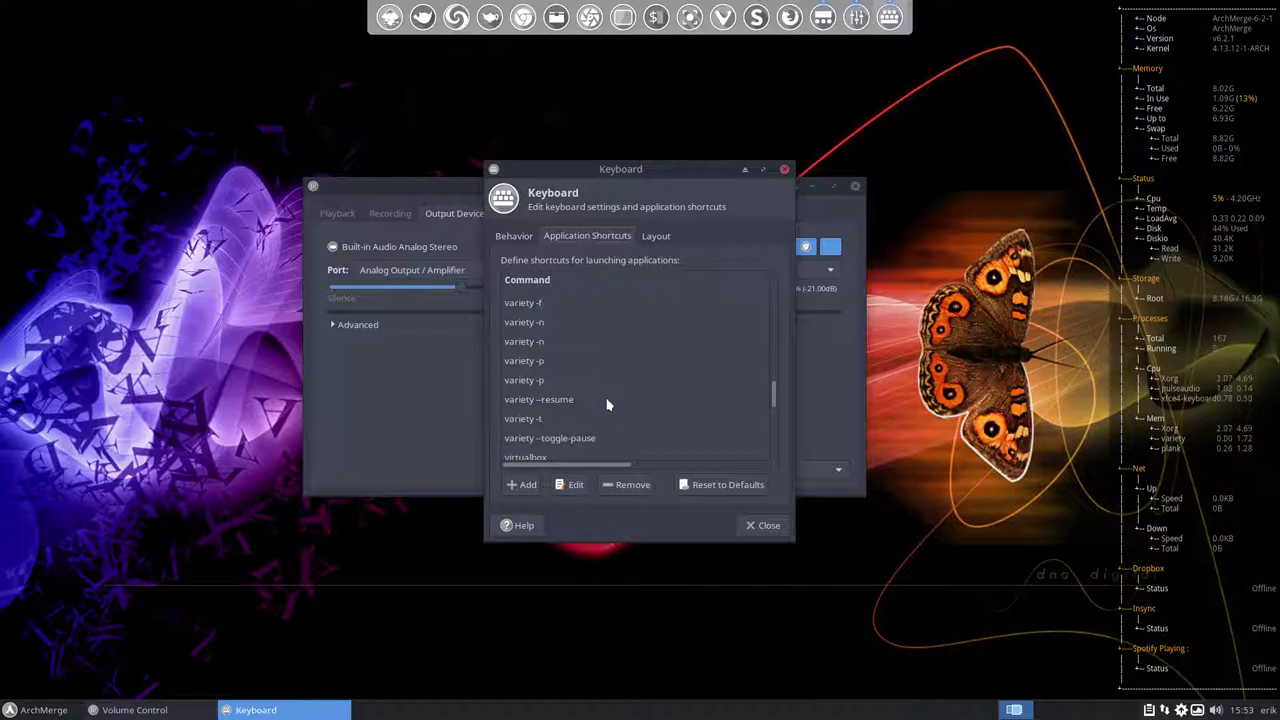
scroll(607, 404, "down", 3)
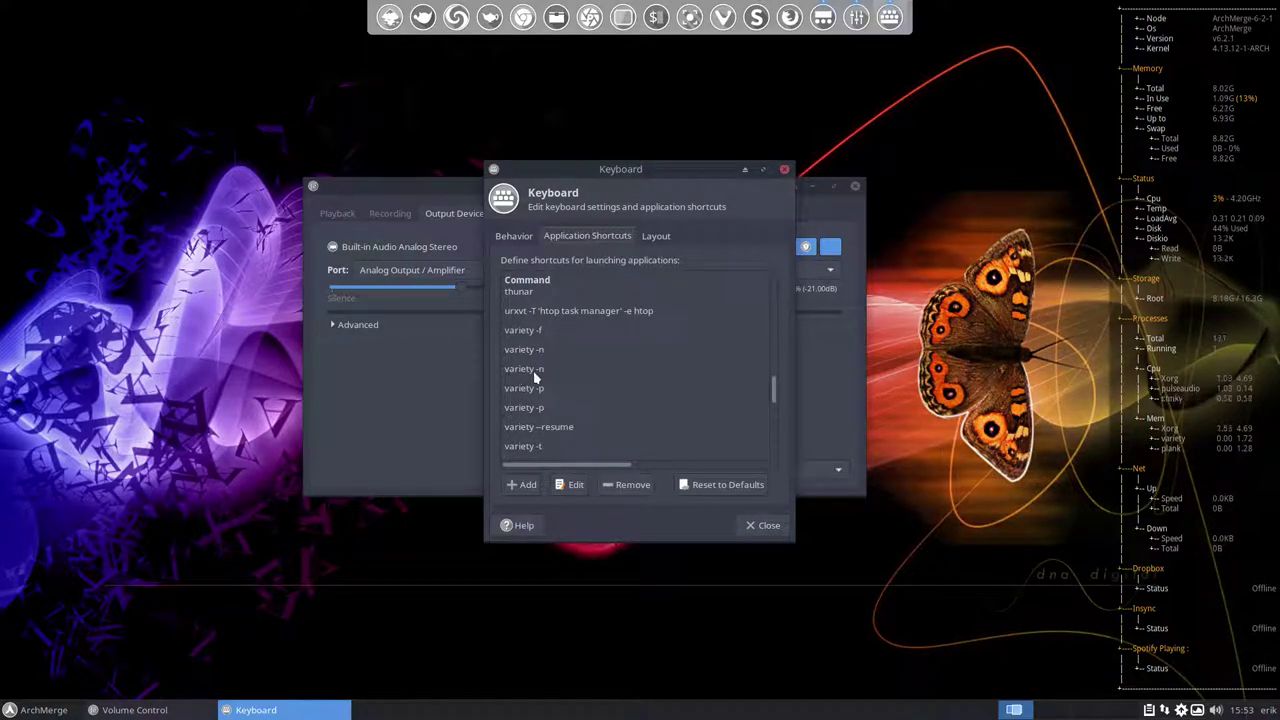
left_click(762, 526)
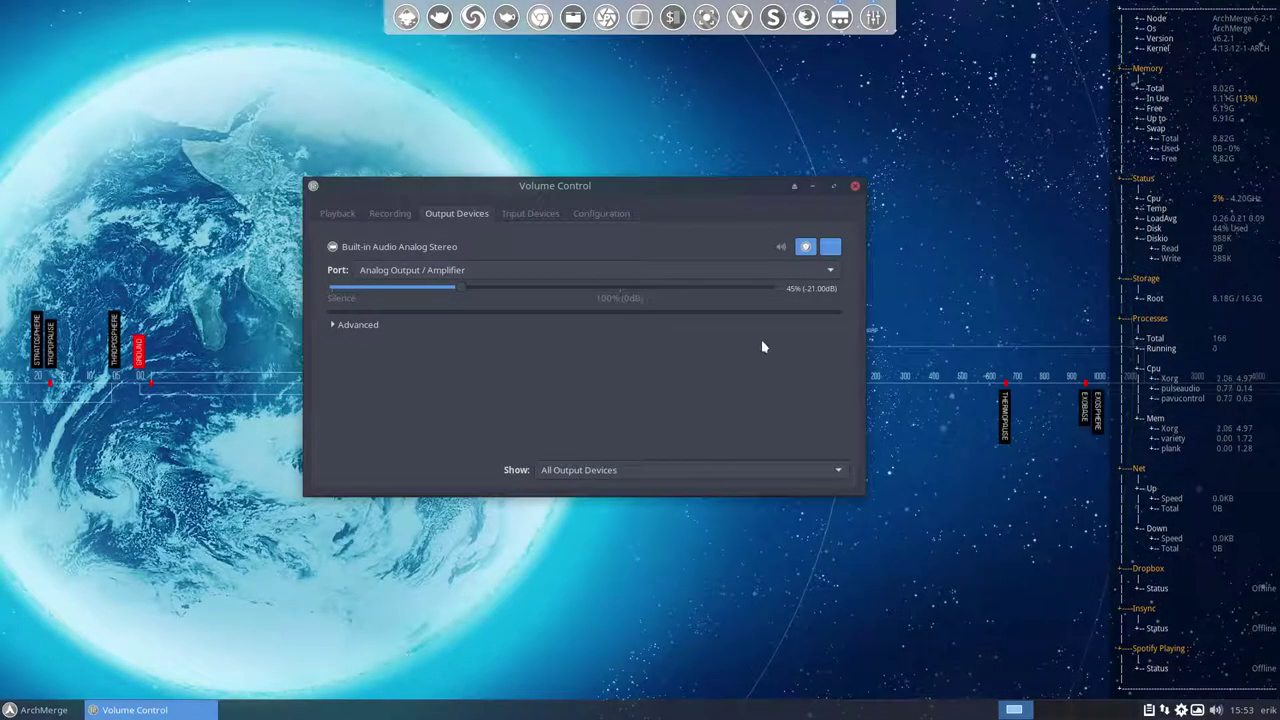
left_click(855, 186)
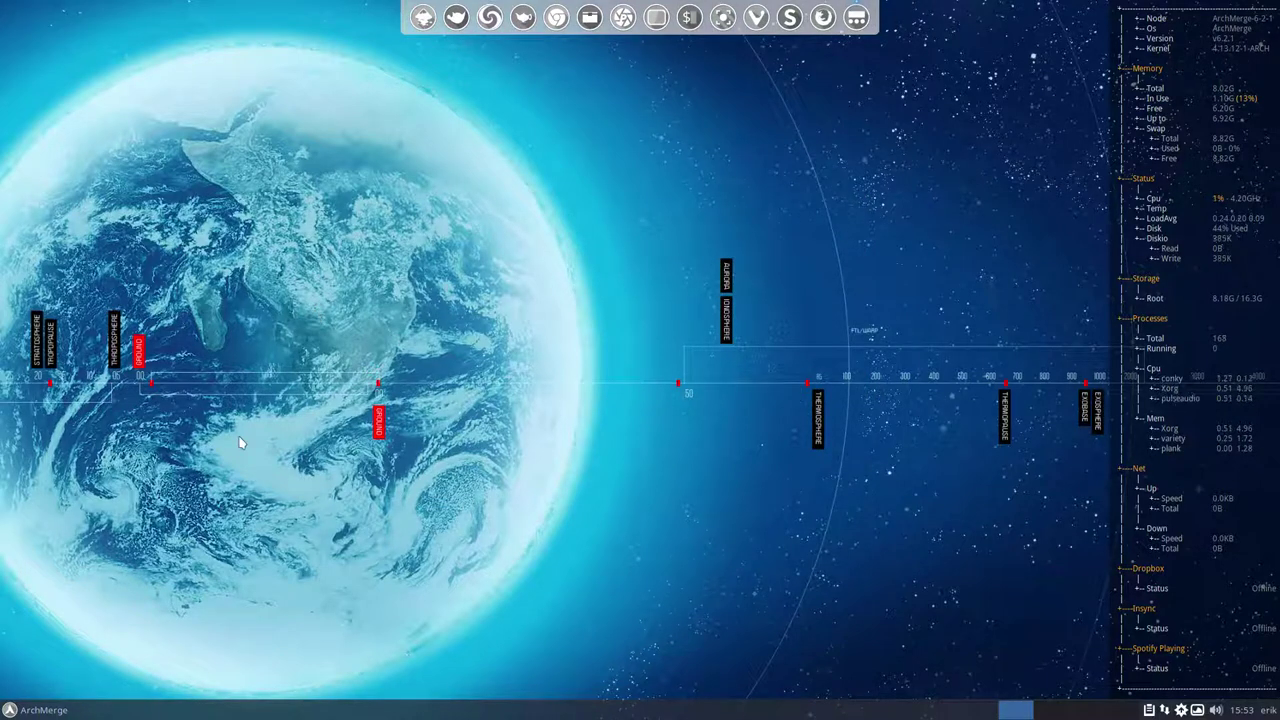
Set Vivaldi as the preferred web browser in Preferred Applications and check the mail reader choices
left_click(62, 709)
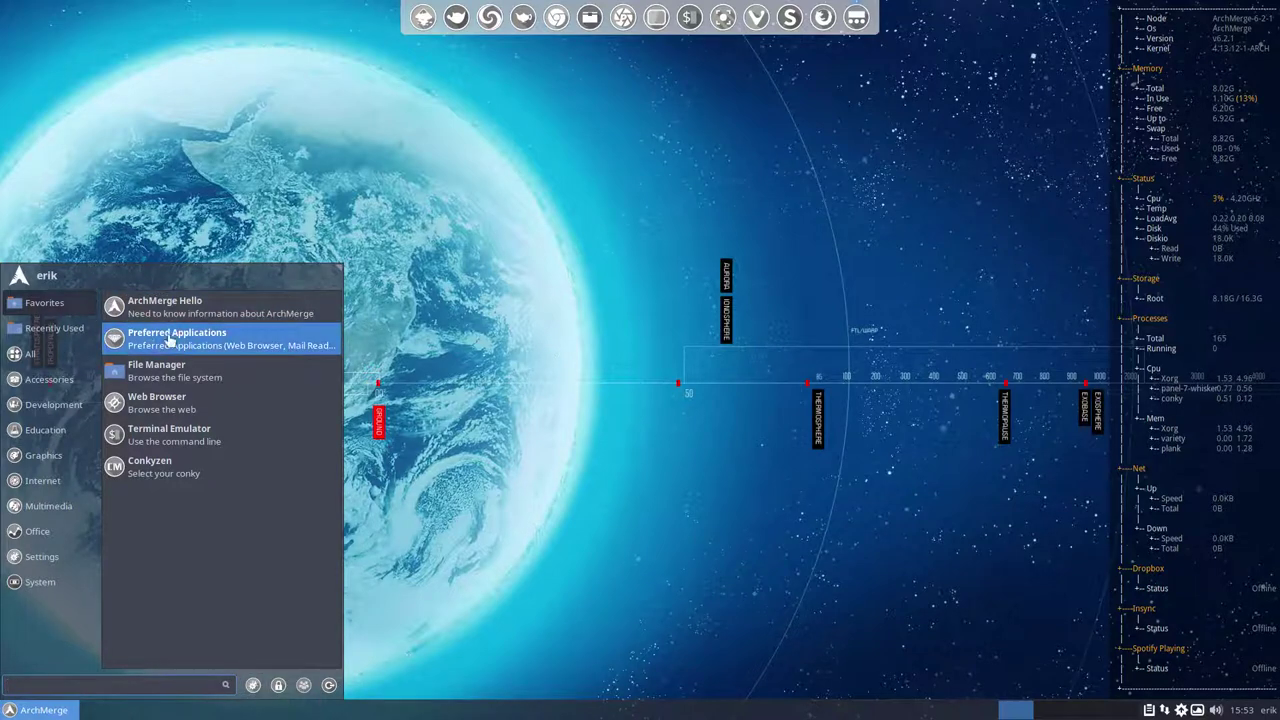
left_click(174, 340)
left_click(622, 352)
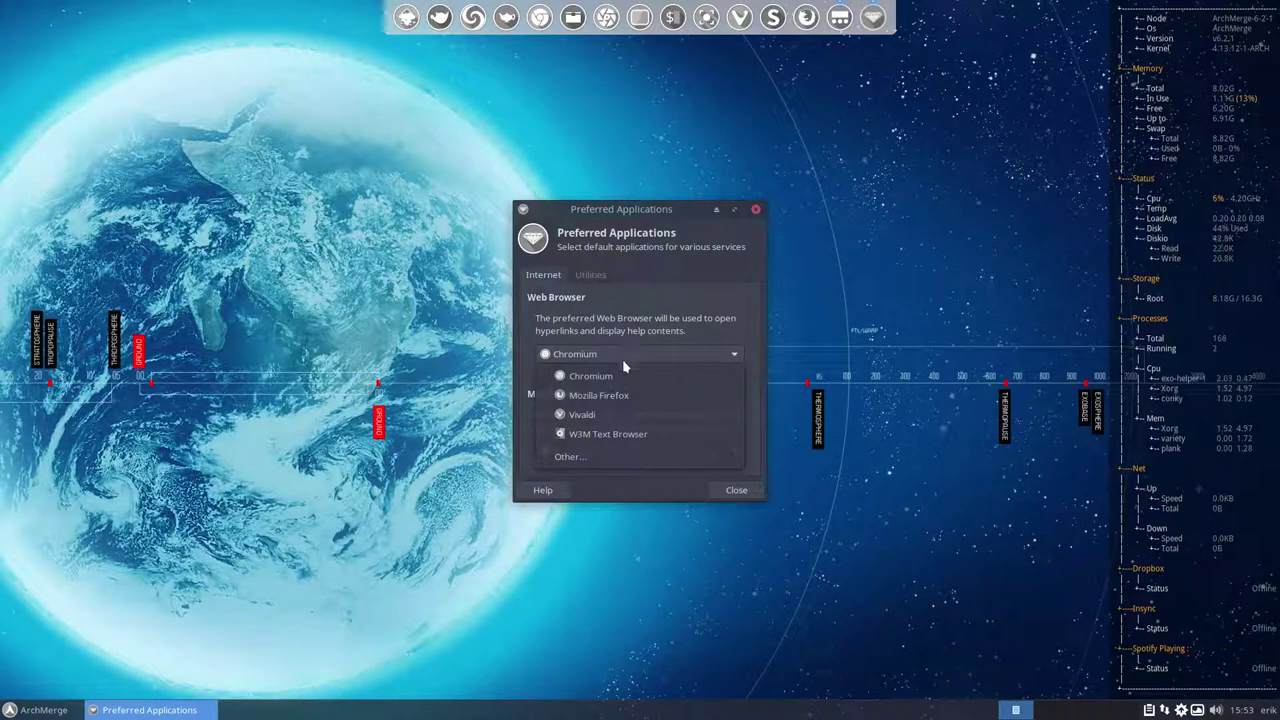
left_click(614, 413)
left_click(620, 450)
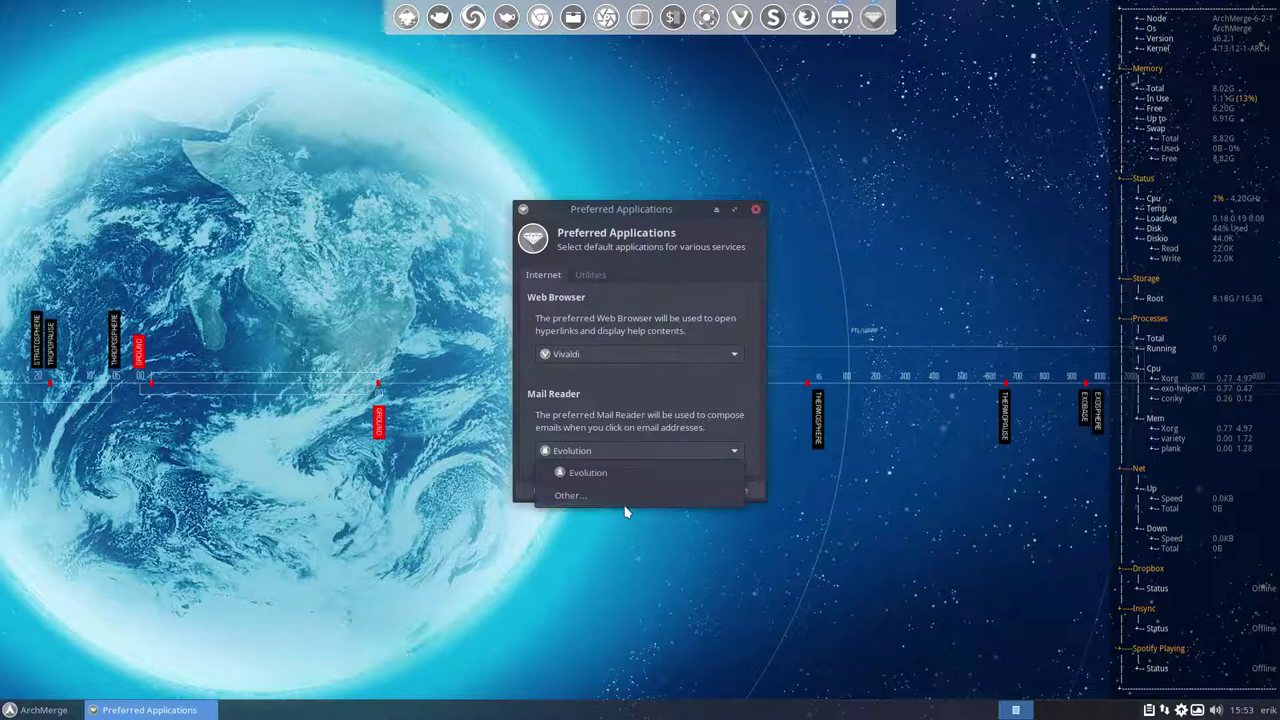
left_click(626, 404)
Check the file manager and terminal emulator choices among the preferred utilities, and close Preferred Applications
left_click(585, 276)
left_click(585, 354)
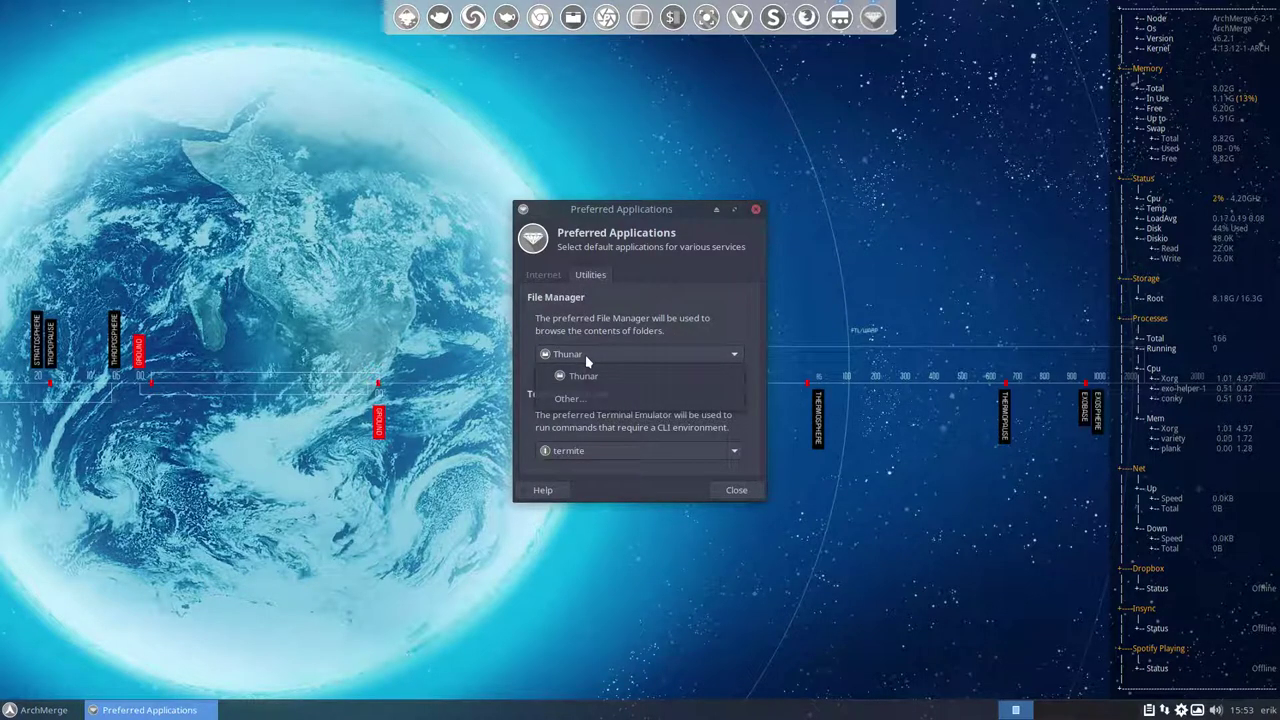
left_click(587, 358)
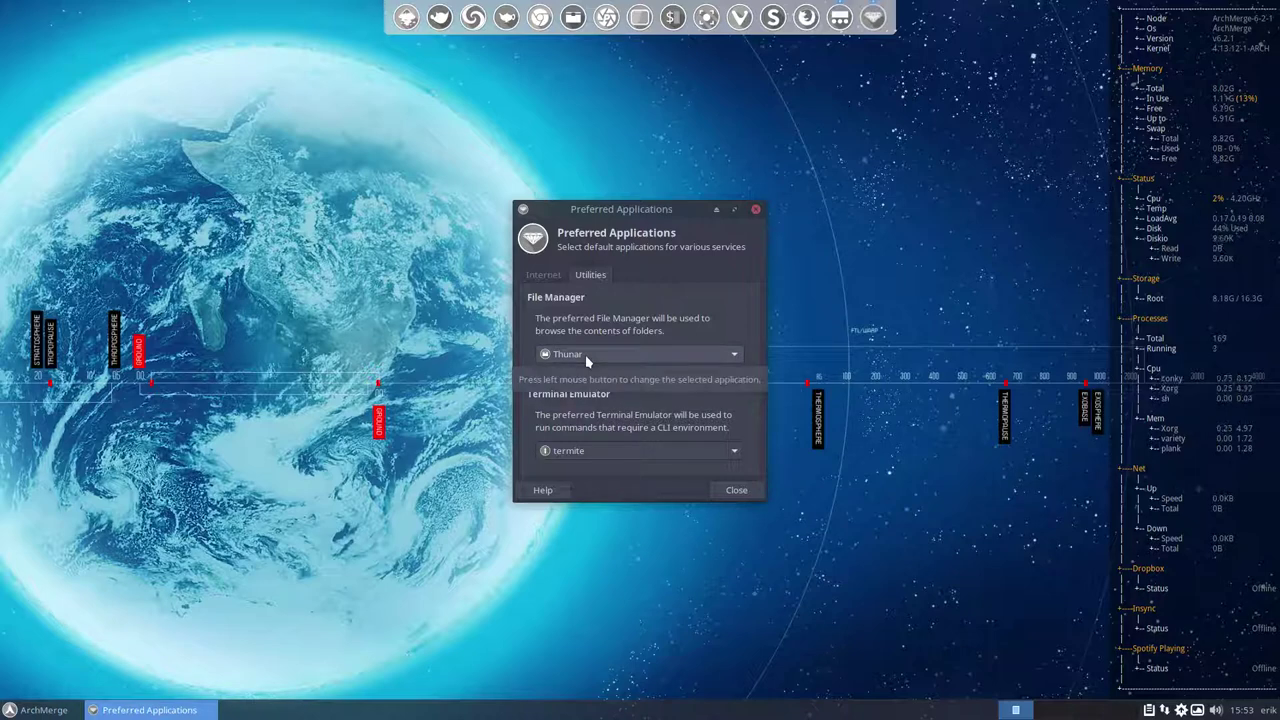
left_click(577, 453)
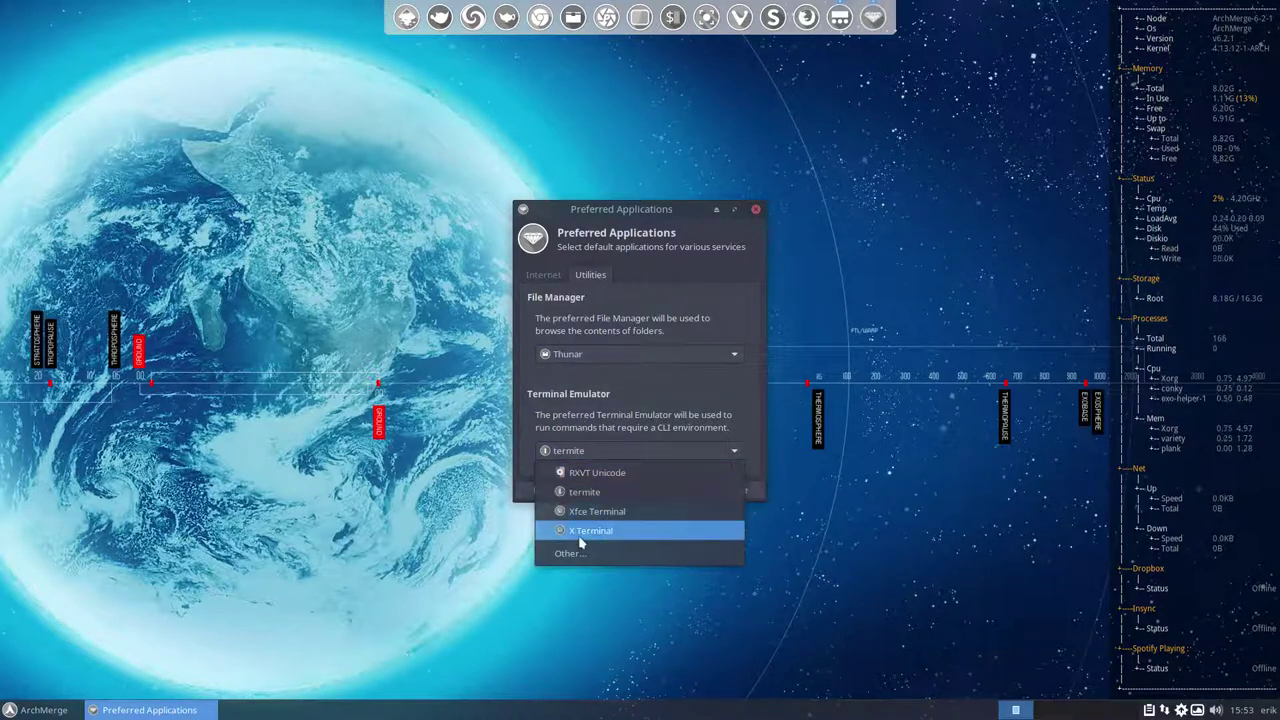
left_click(633, 403)
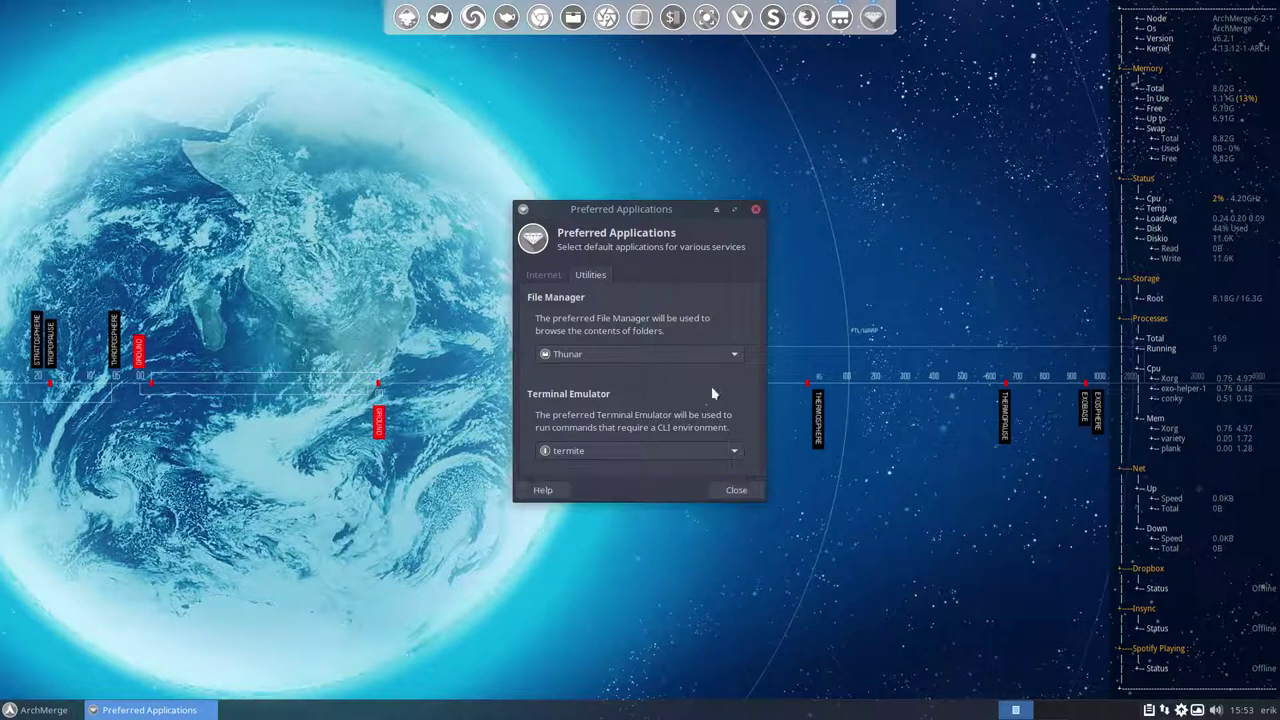
left_click(756, 209)
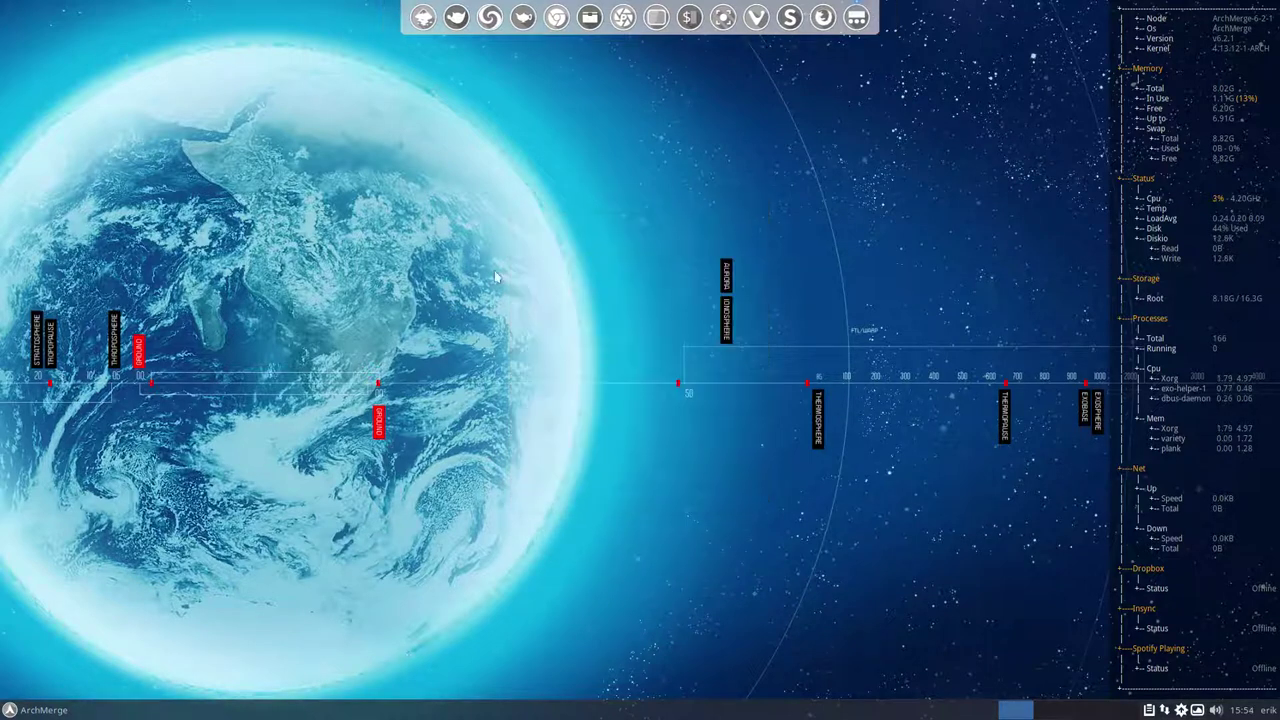
Browse the full list of System applications in the applications menu and close it
left_click(42, 712)
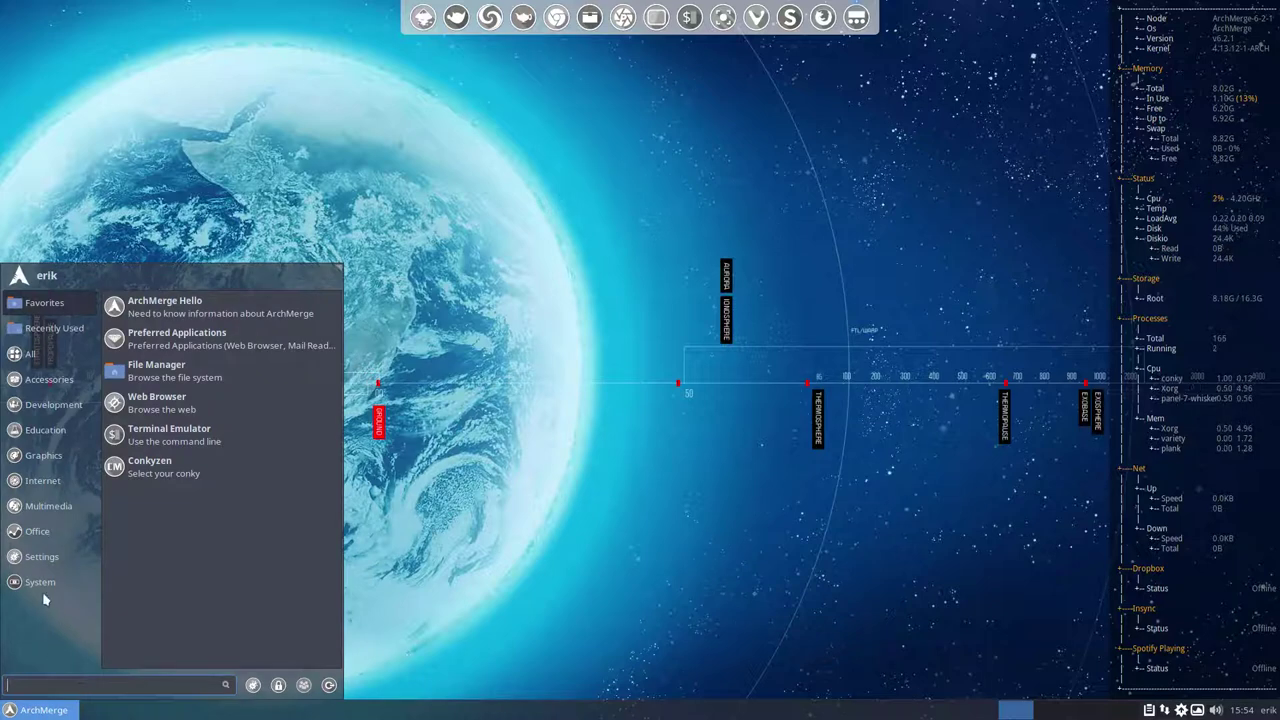
left_click(42, 584)
scroll(185, 518, "down", 5)
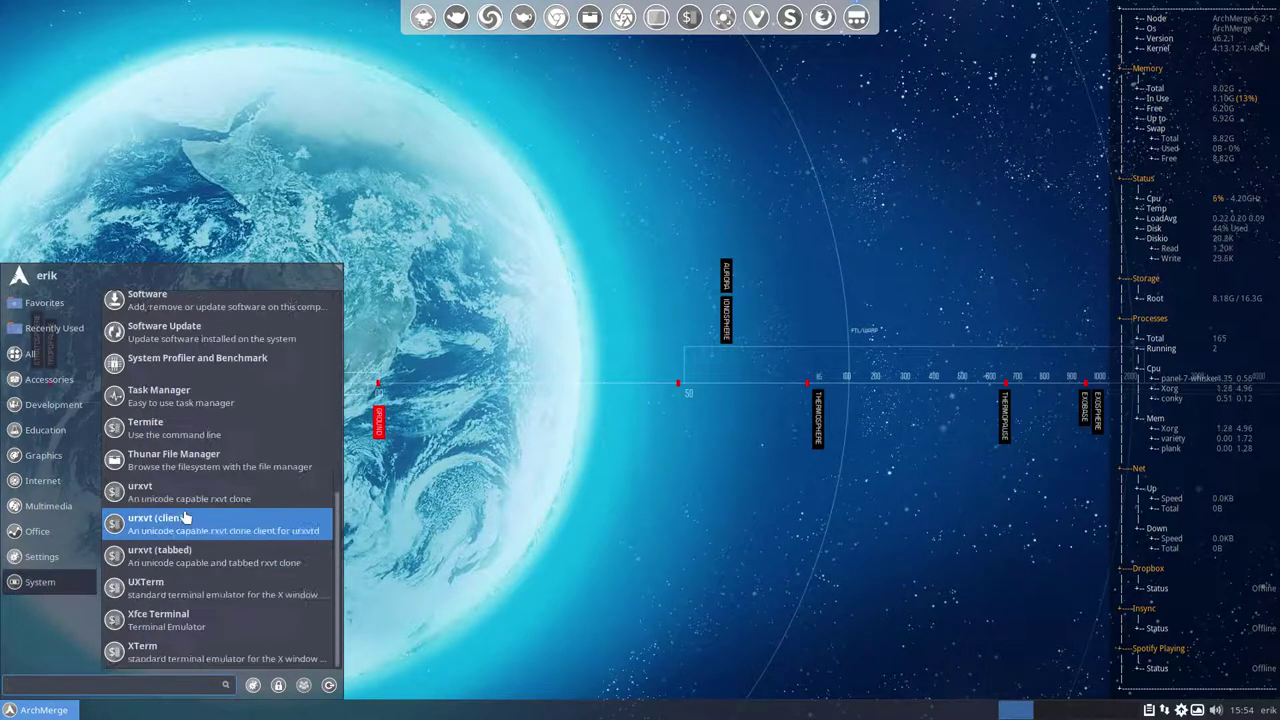
scroll(185, 615, "up", 8)
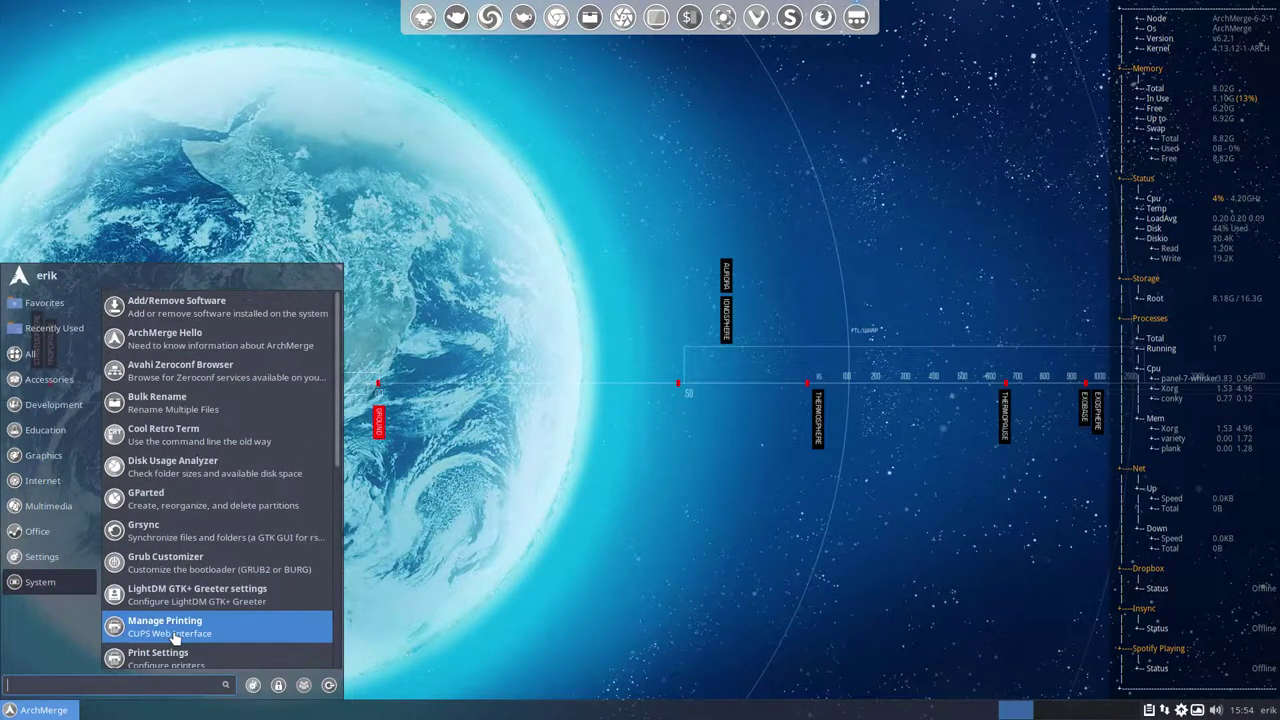
left_click(535, 491)
Log out of the Xfce session and select Openbox as the session on the login screen
left_click(40, 710)
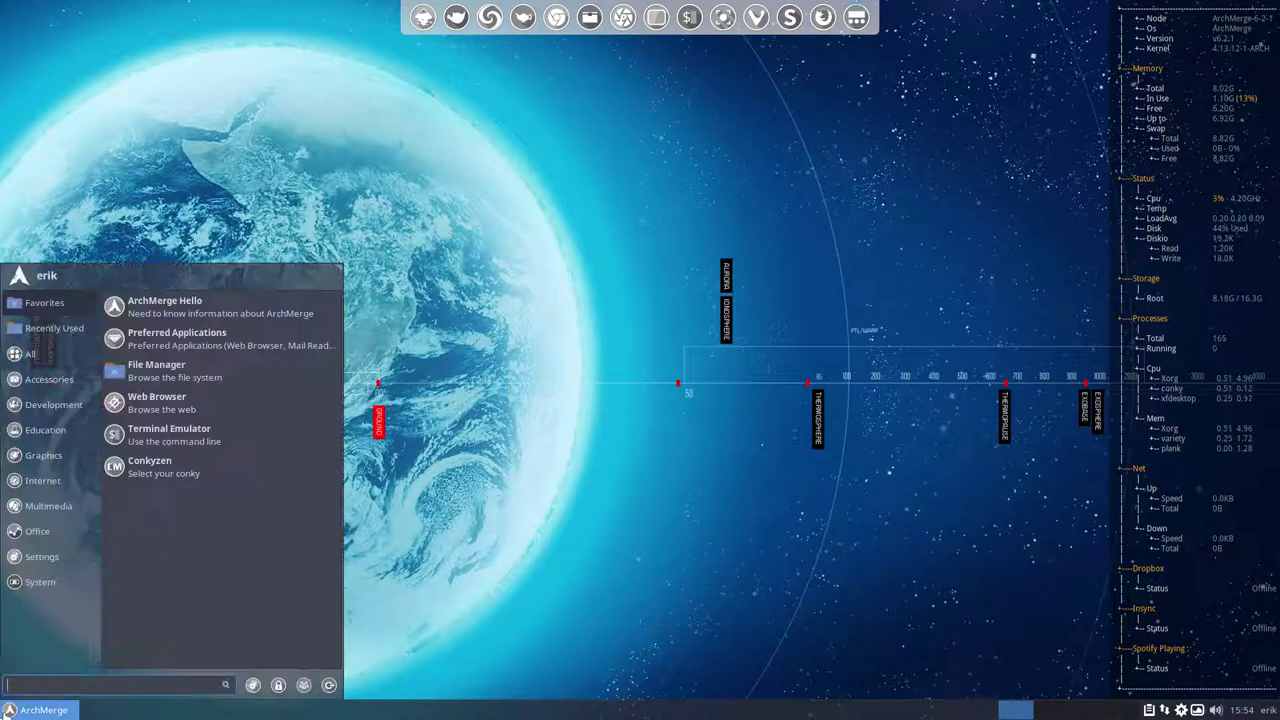
left_click(334, 686)
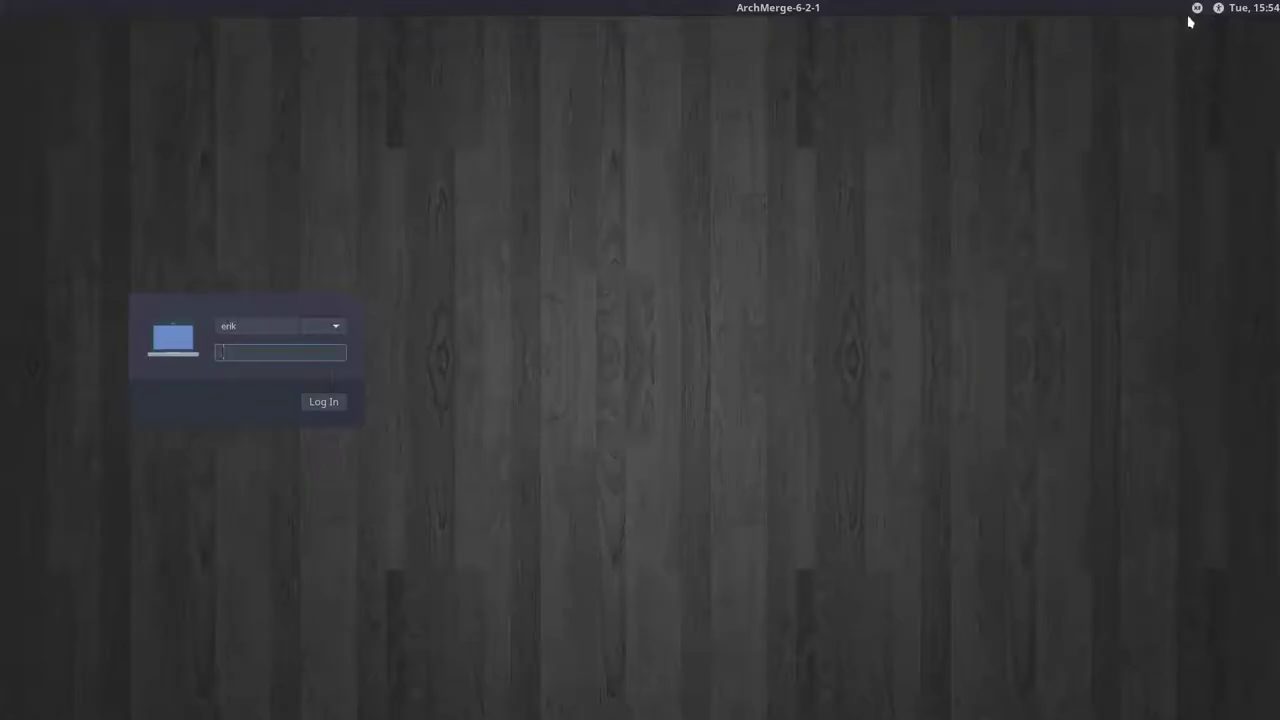
left_click(1196, 9)
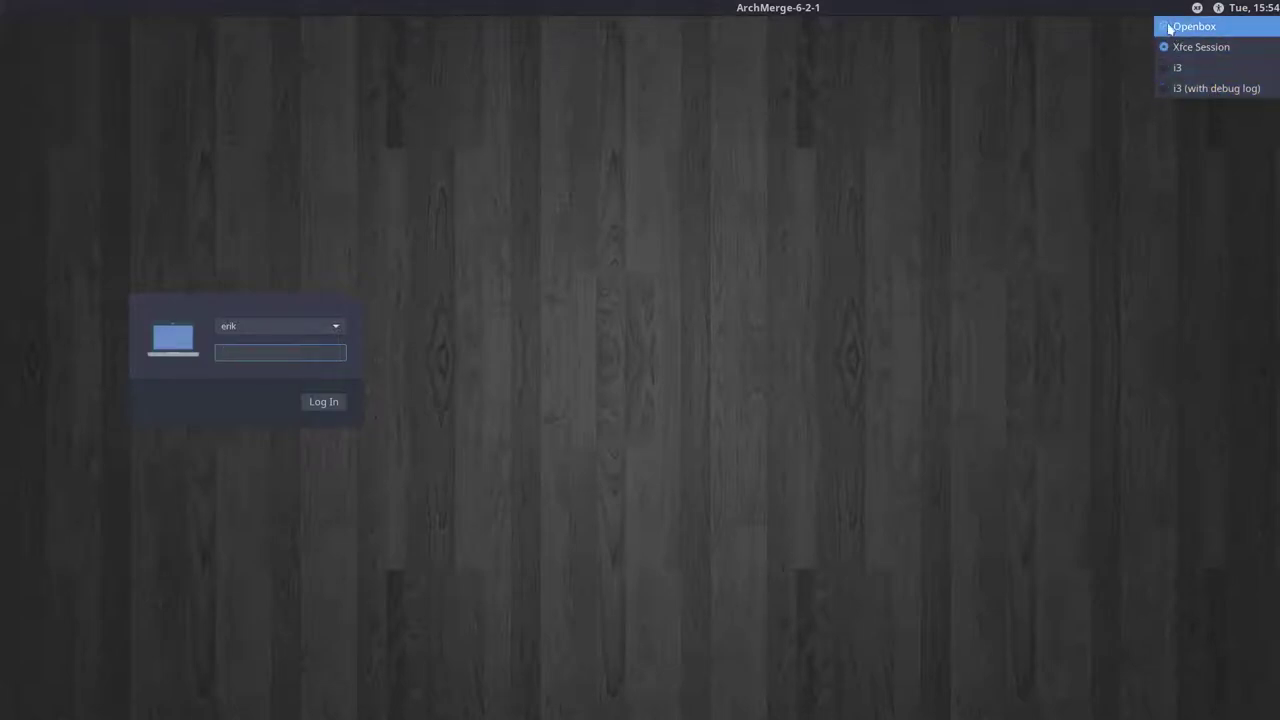
left_click(1190, 26)
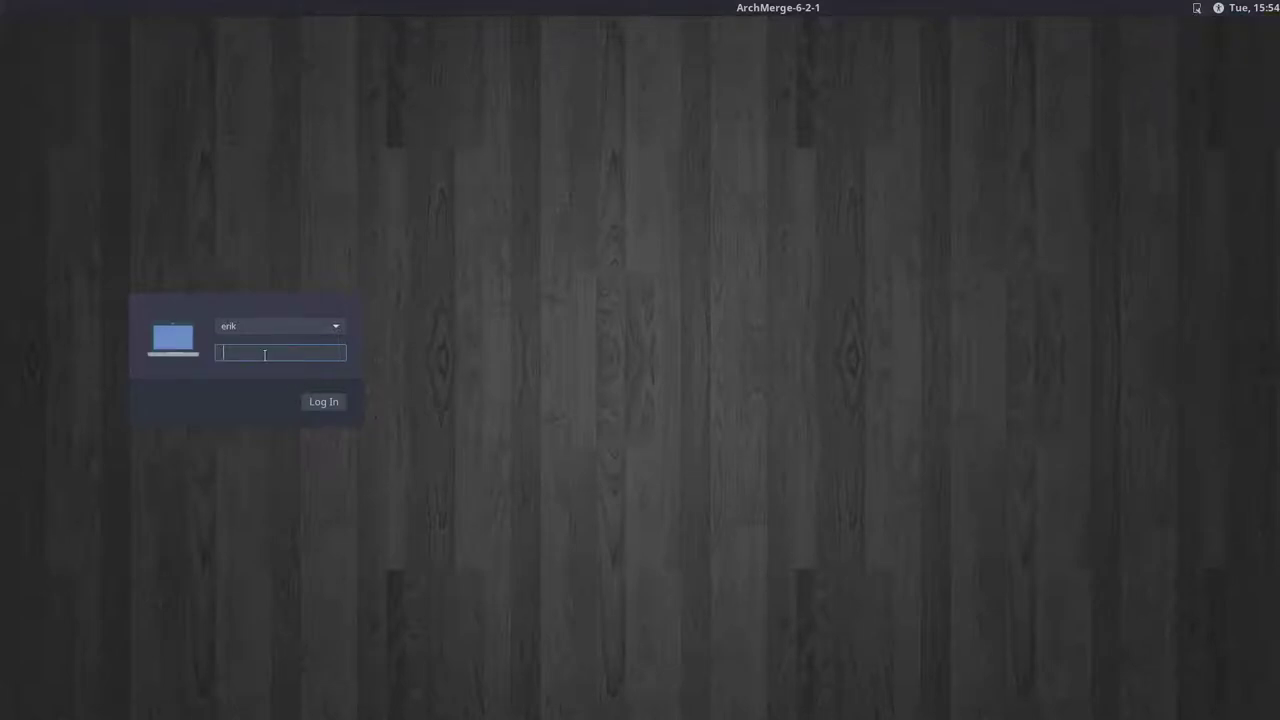
Verify the selected session type, enter the account password, and log in to Openbox
left_click(1198, 9)
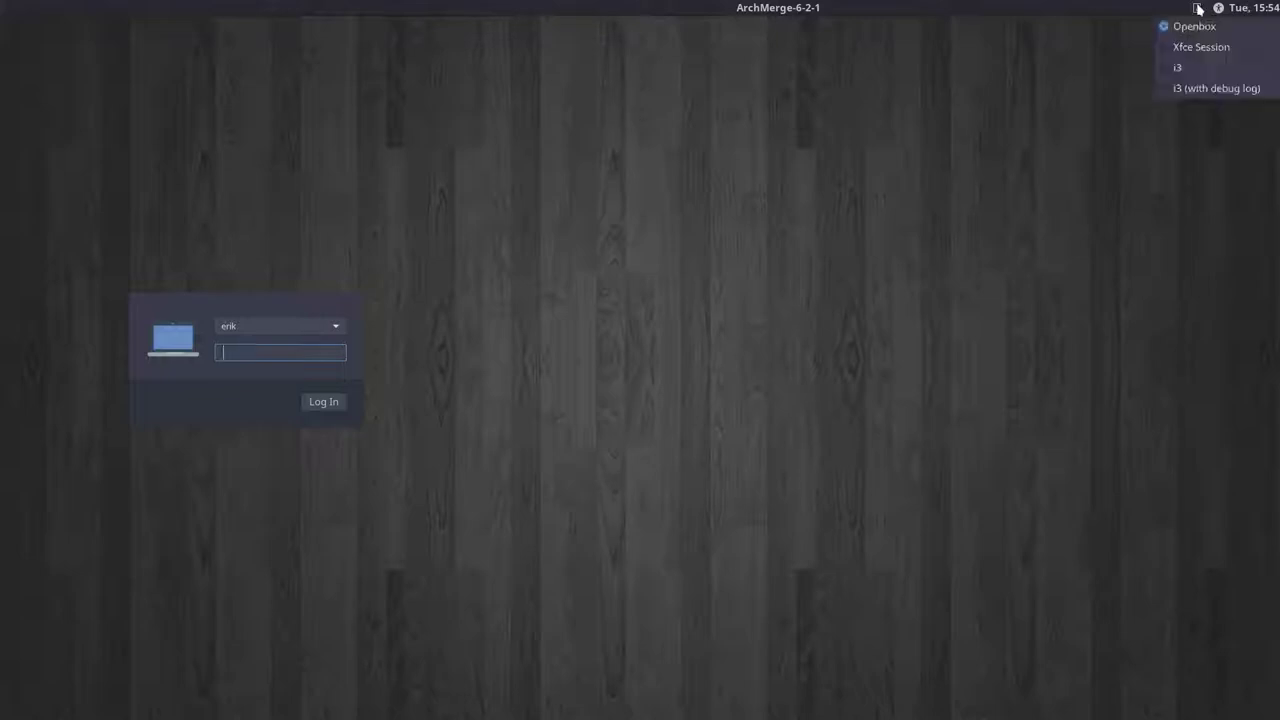
left_click(271, 348)
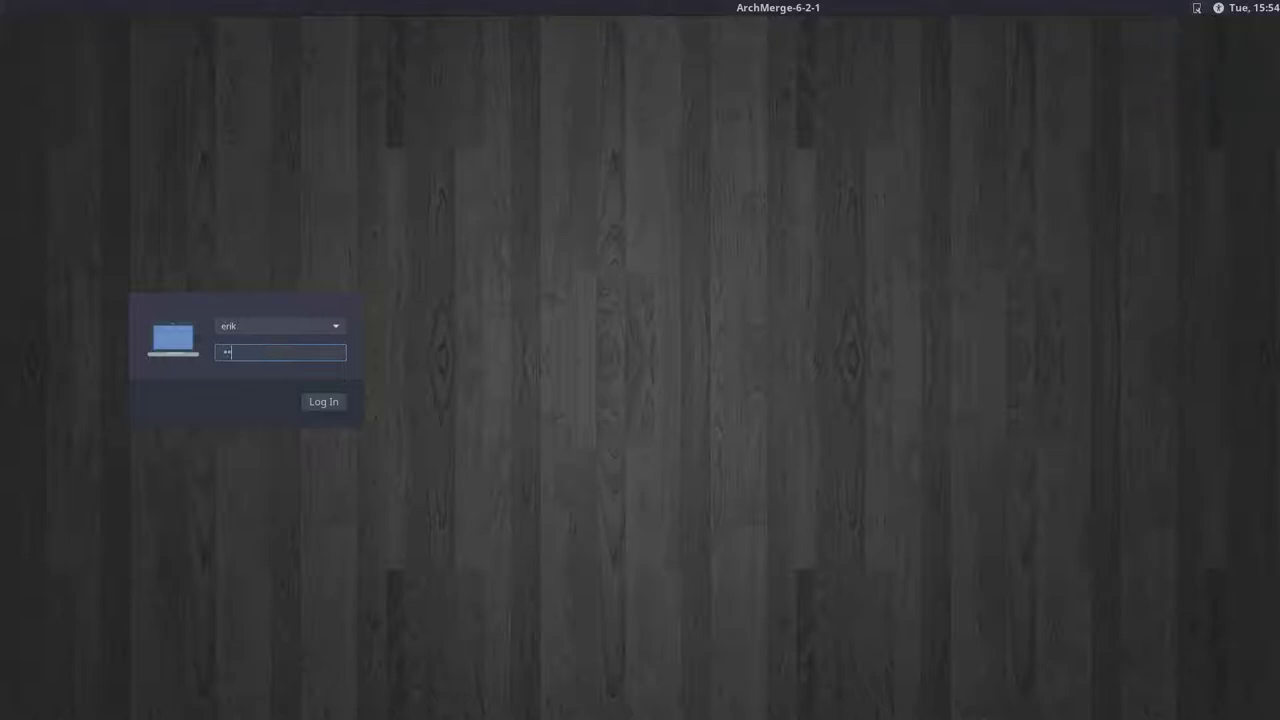
key("Return")
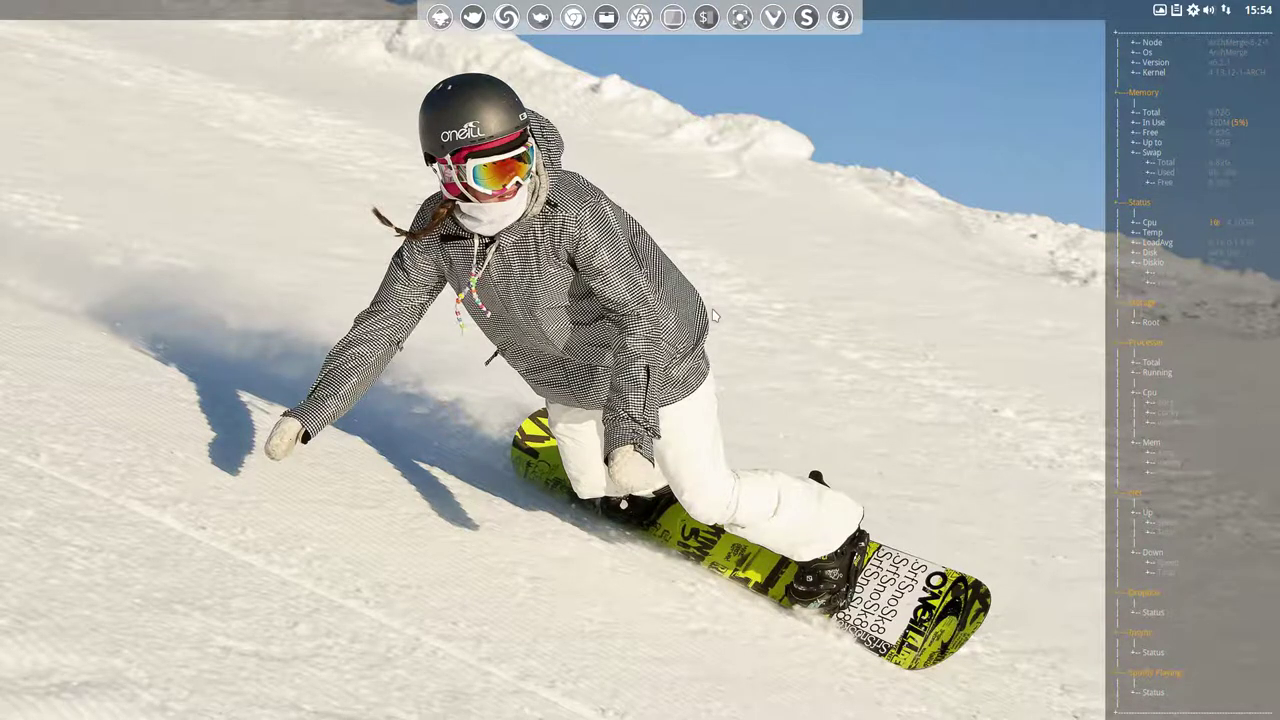
Launch screenkey in Openbox through dmenu by searching for "scre"
key("super+d")
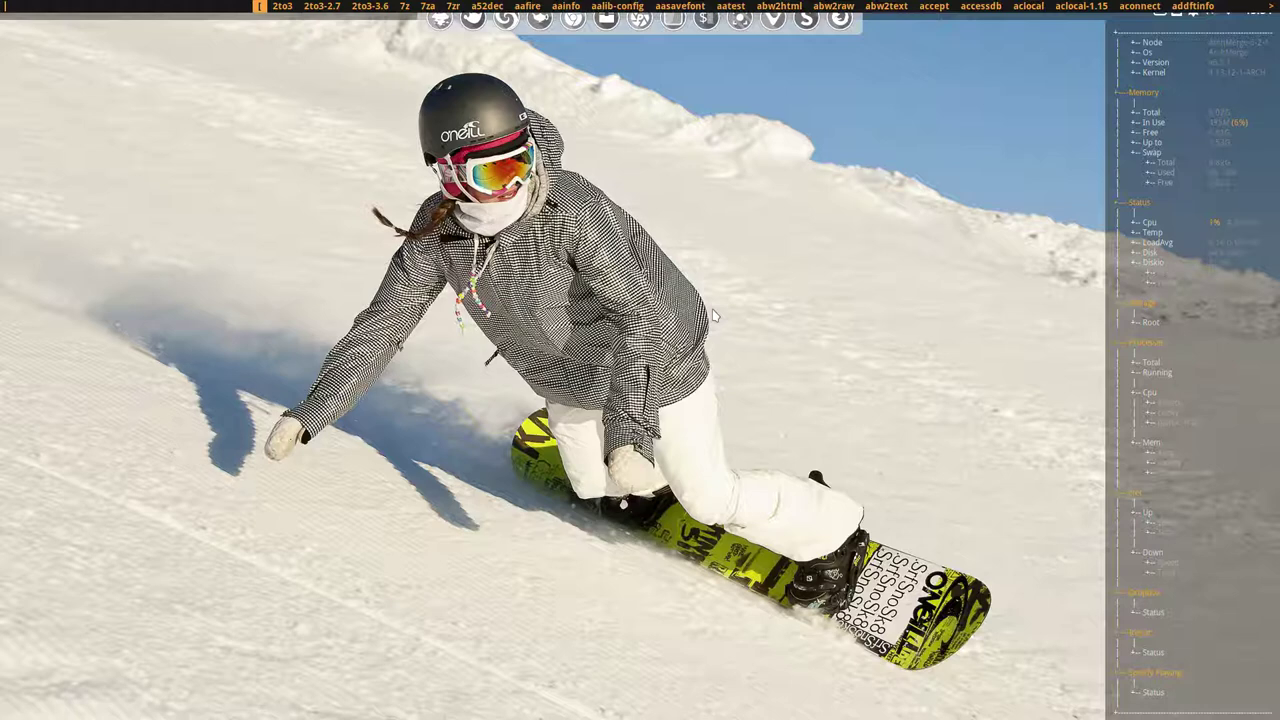
type("scre")
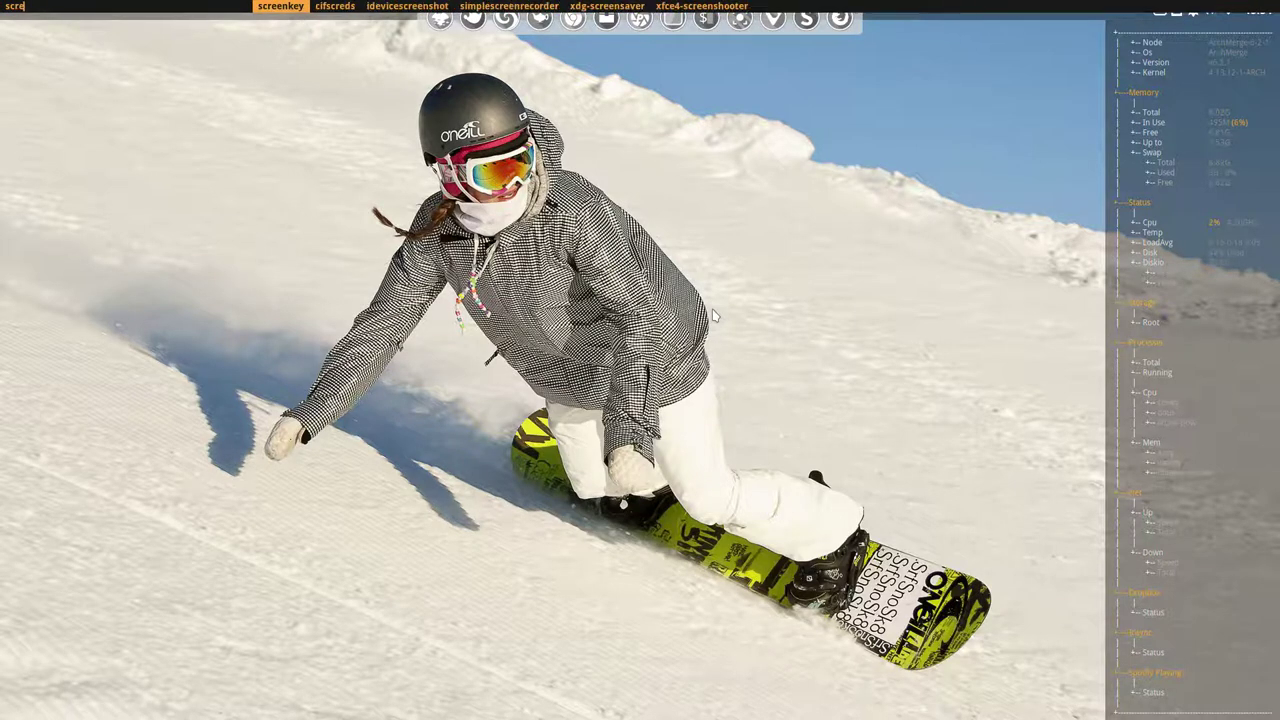
key("Return")
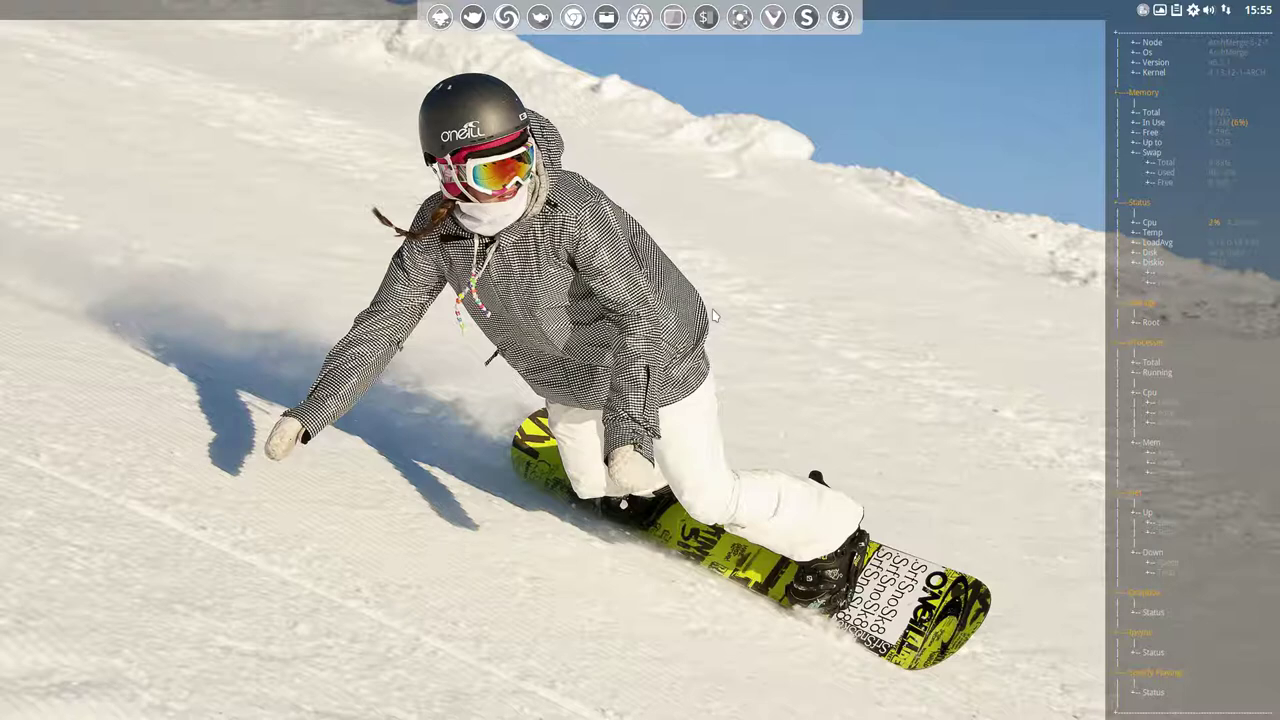
Change the desktop wallpaper with Variety, going forward twice, back once and forward again
key("alt+Right")
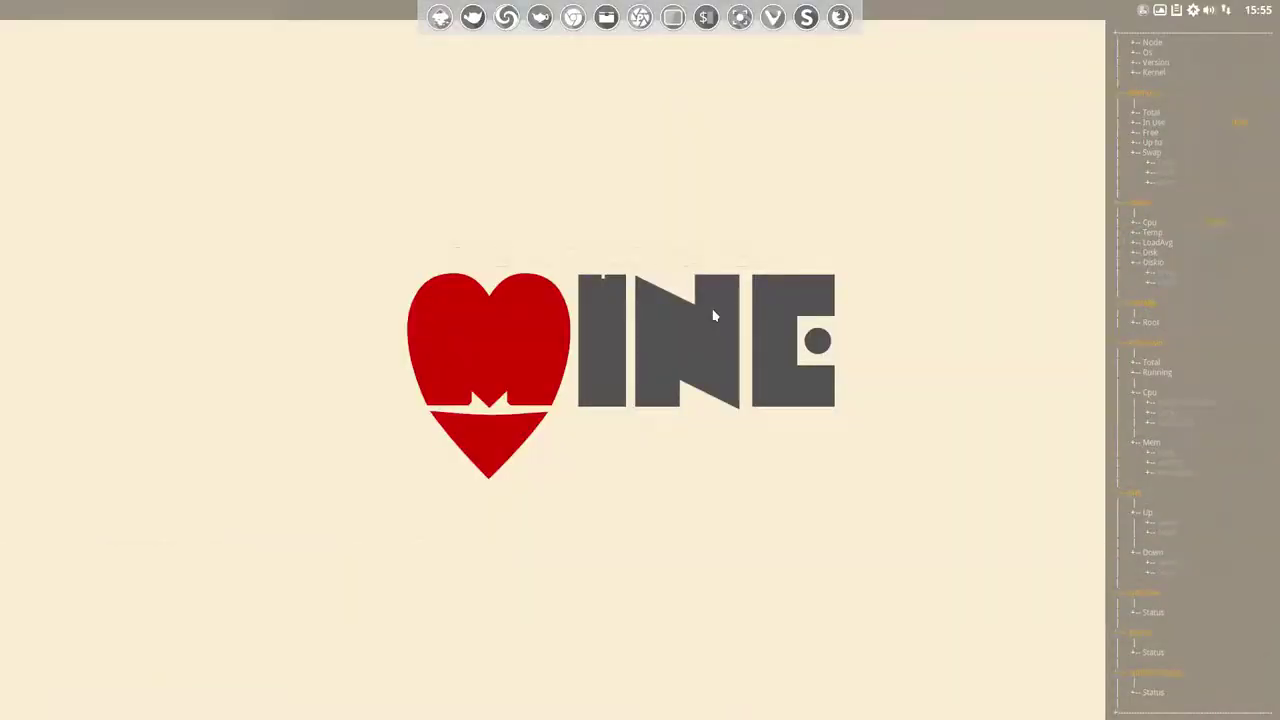
key("alt+Right")
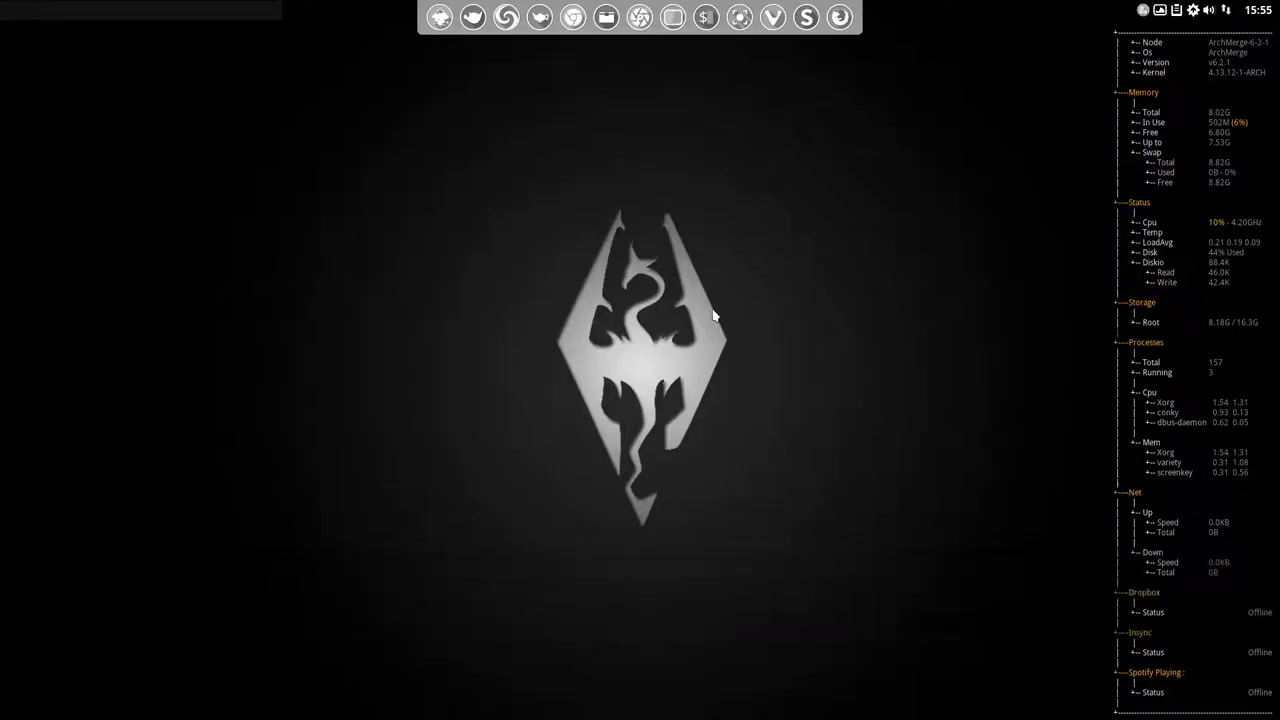
key("alt+Left")
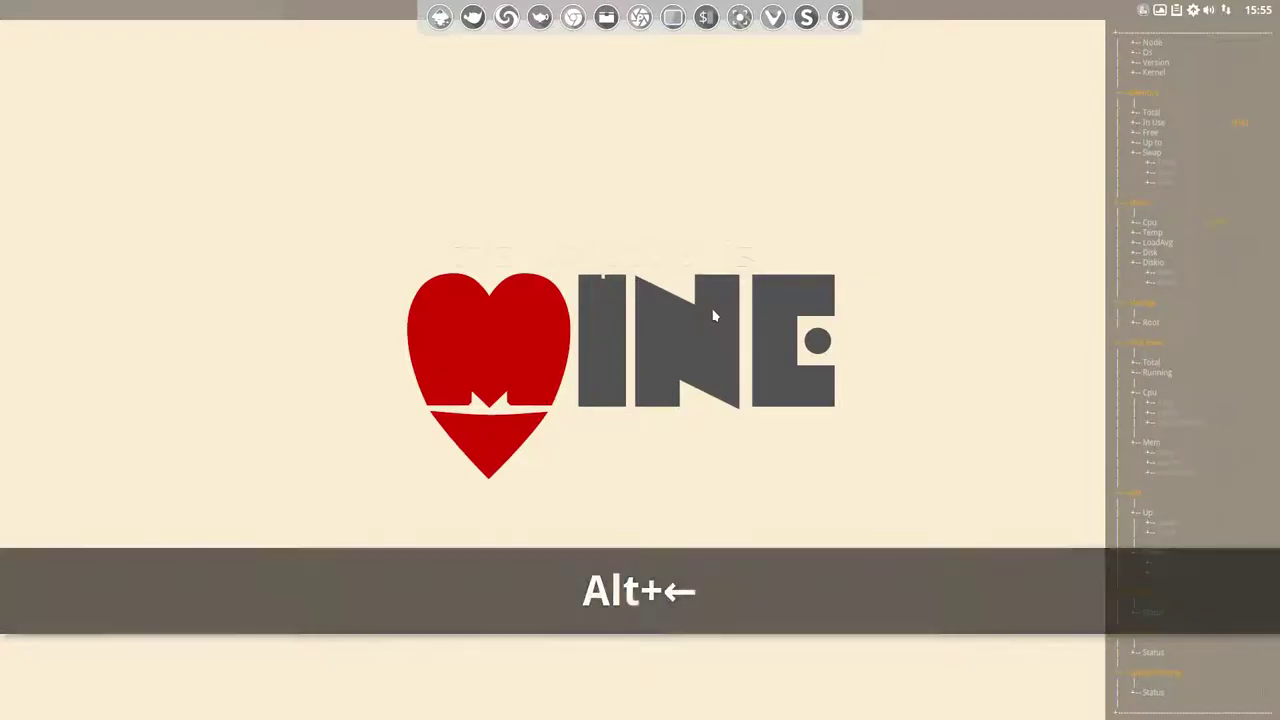
key("alt+Right")
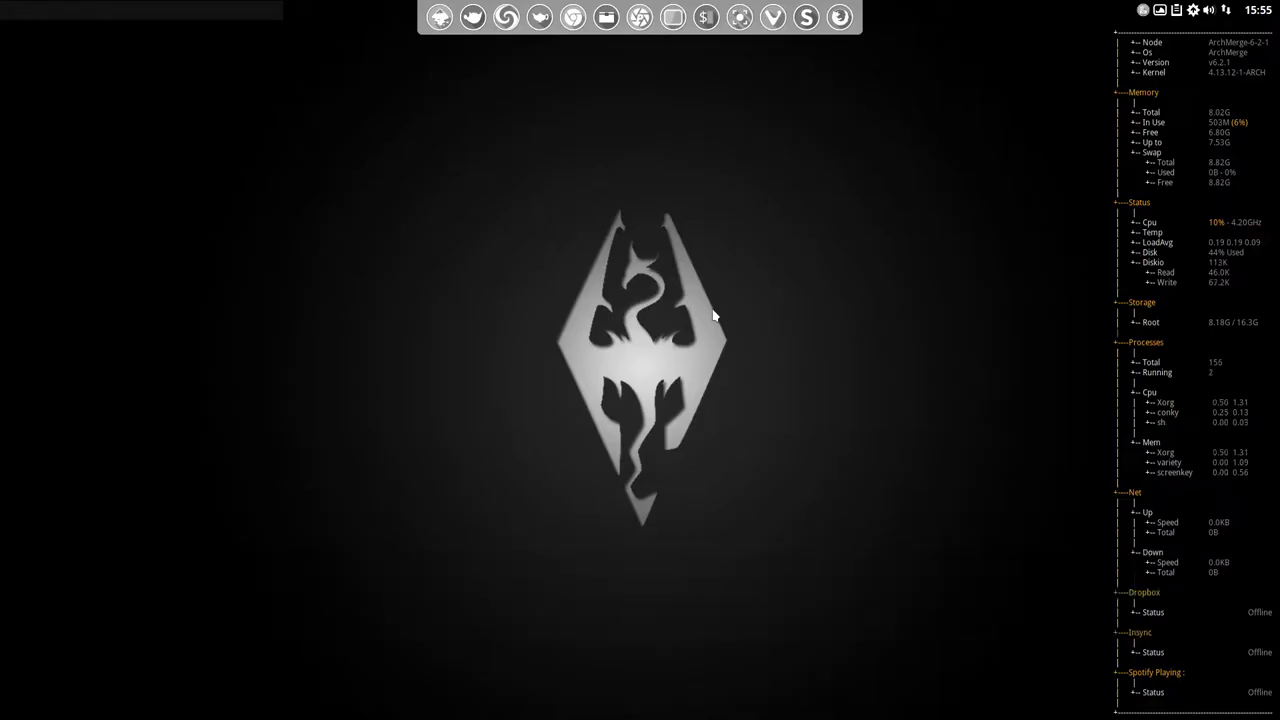
Open a terminal to view the system information and close it again
key("ctrl+alt+t")
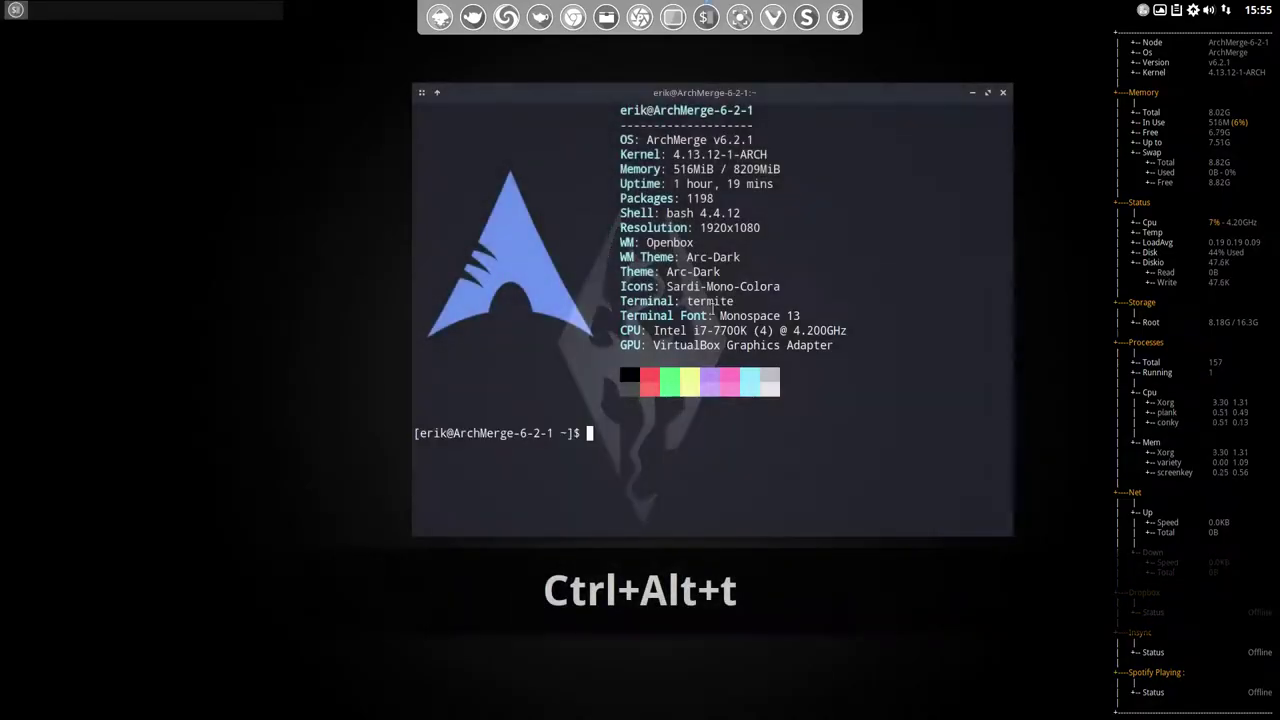
left_click(1003, 93)
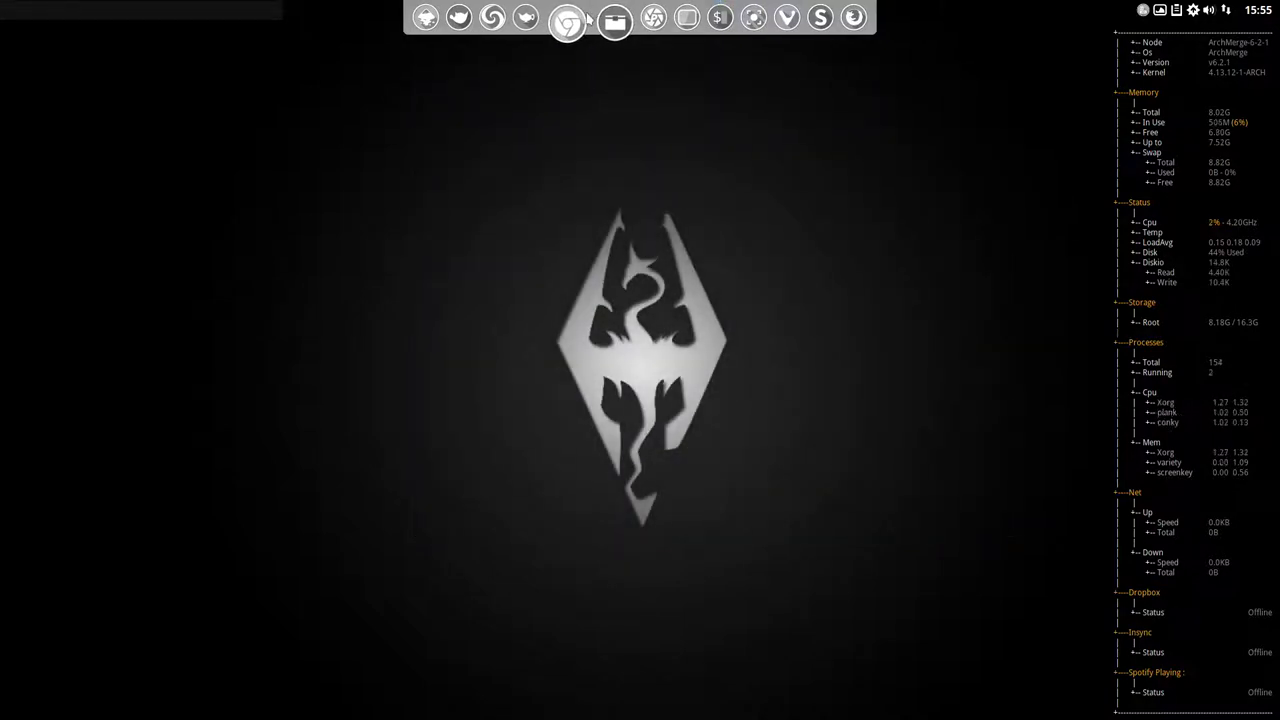
Set the dock's position to the left edge of the screen in its preferences and close them
right_click(589, 20)
left_click(620, 72)
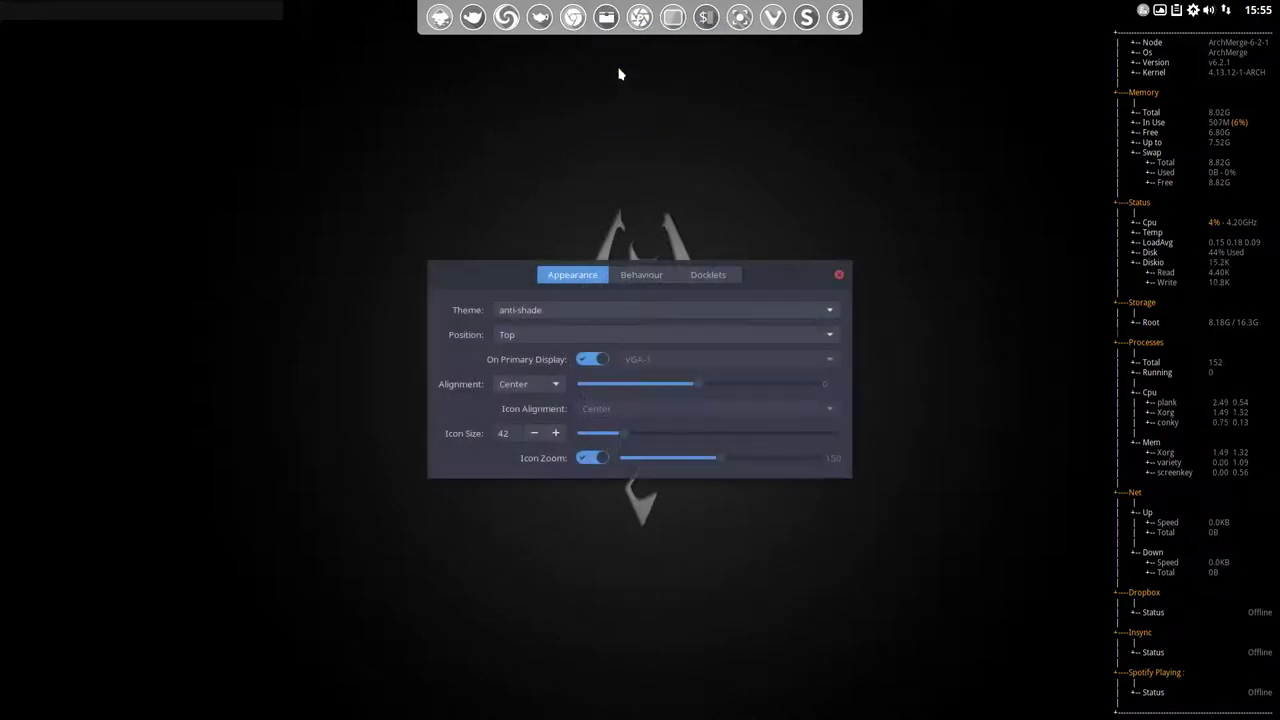
left_click(586, 335)
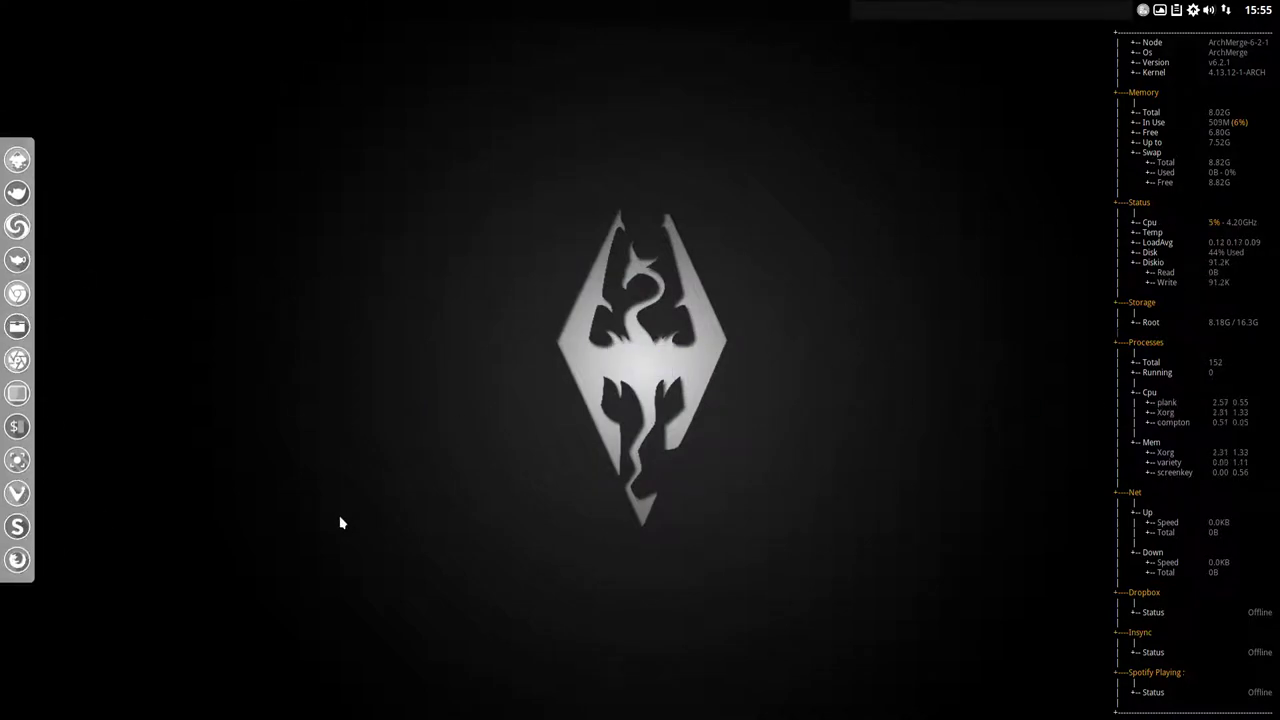
left_click(281, 406)
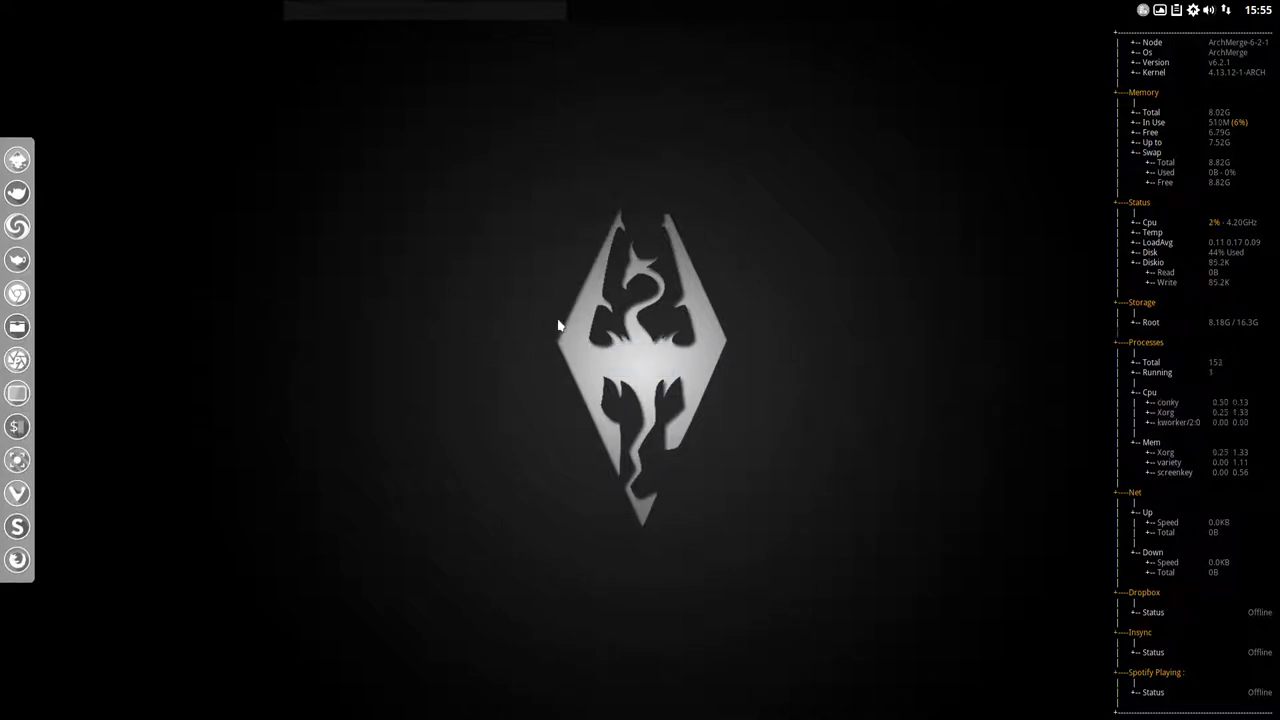
Review the categories of the Openbox desktop menu and use Obmenu-Generator to generate a pipe menu with icons
right_click(470, 298)
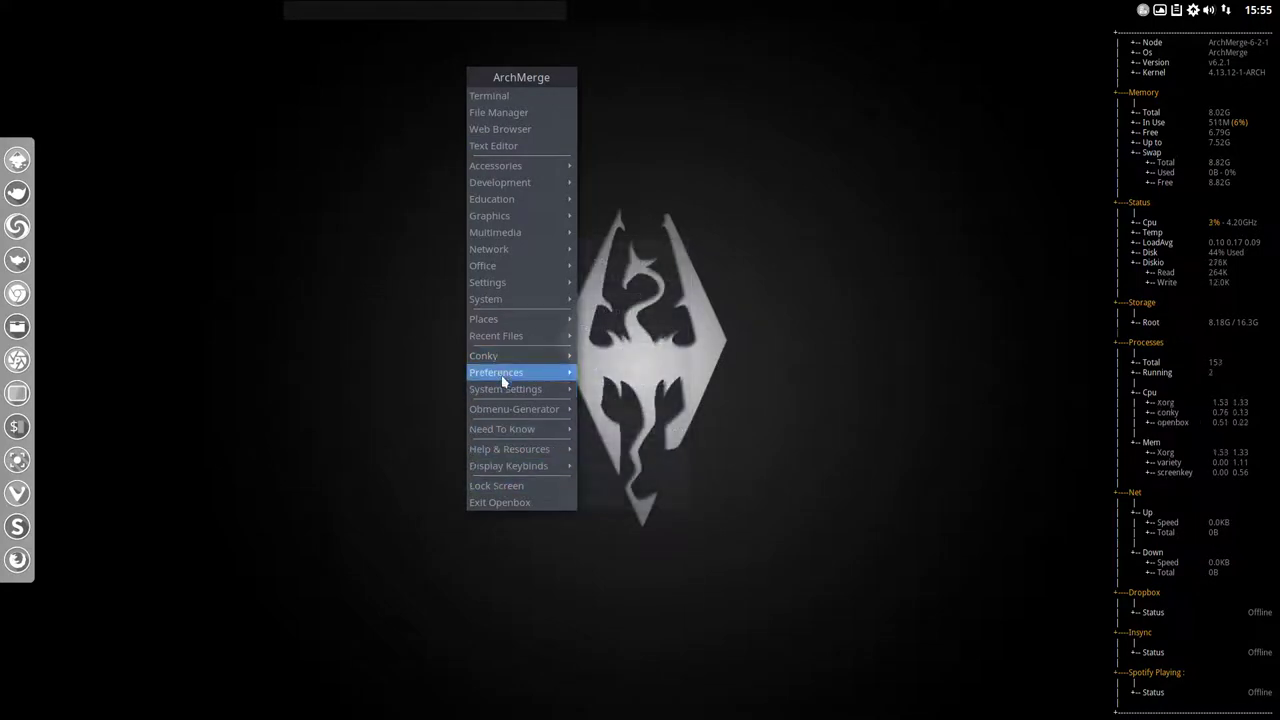
mouse_move(508, 287)
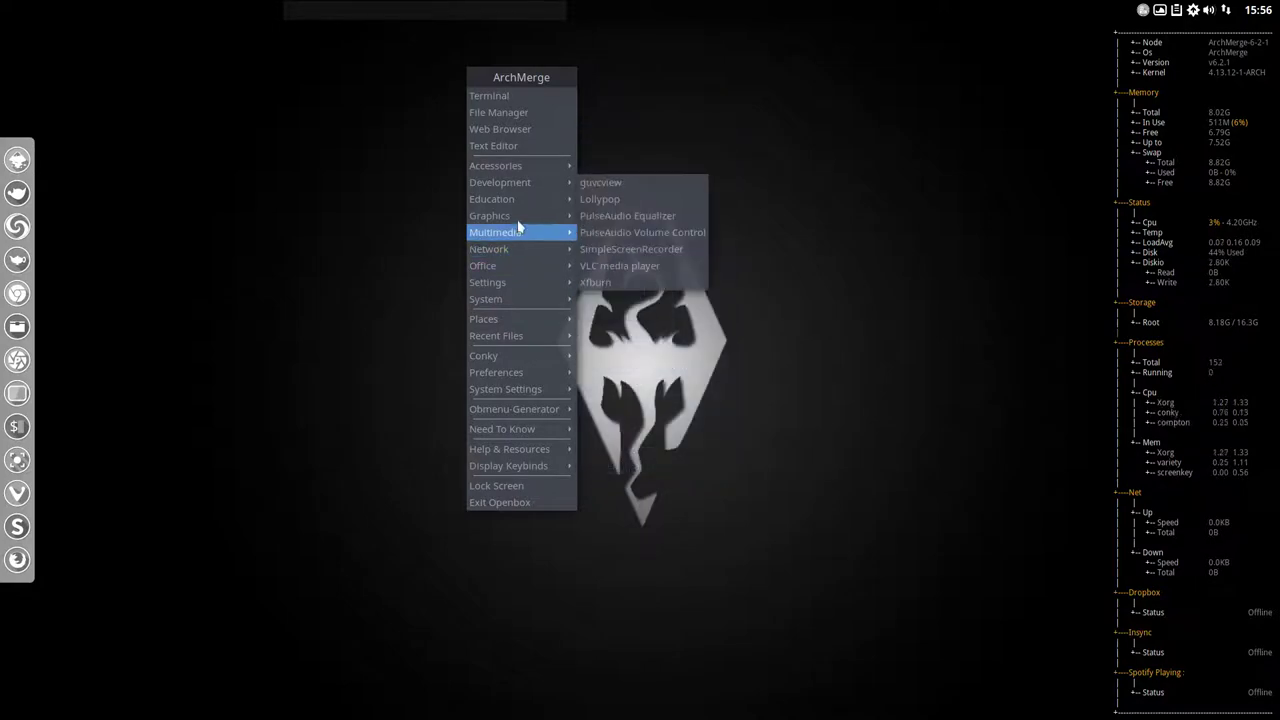
mouse_move(519, 222)
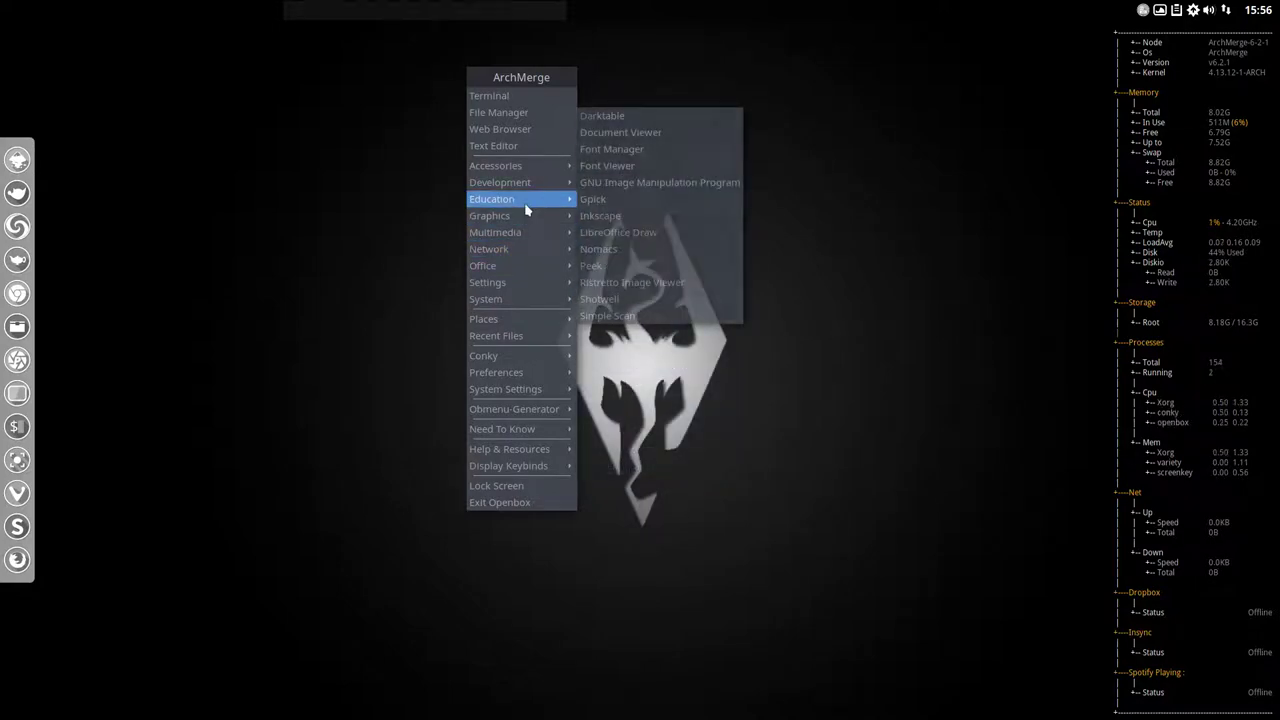
mouse_move(531, 195)
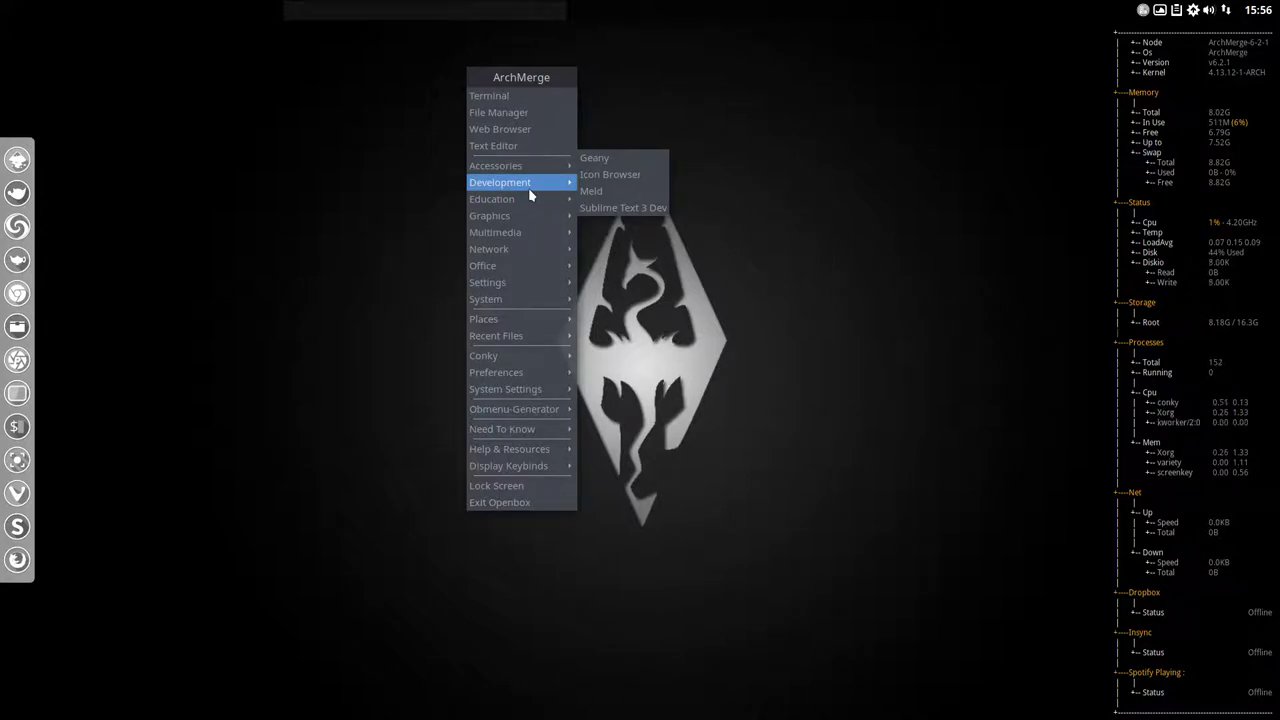
mouse_move(519, 408)
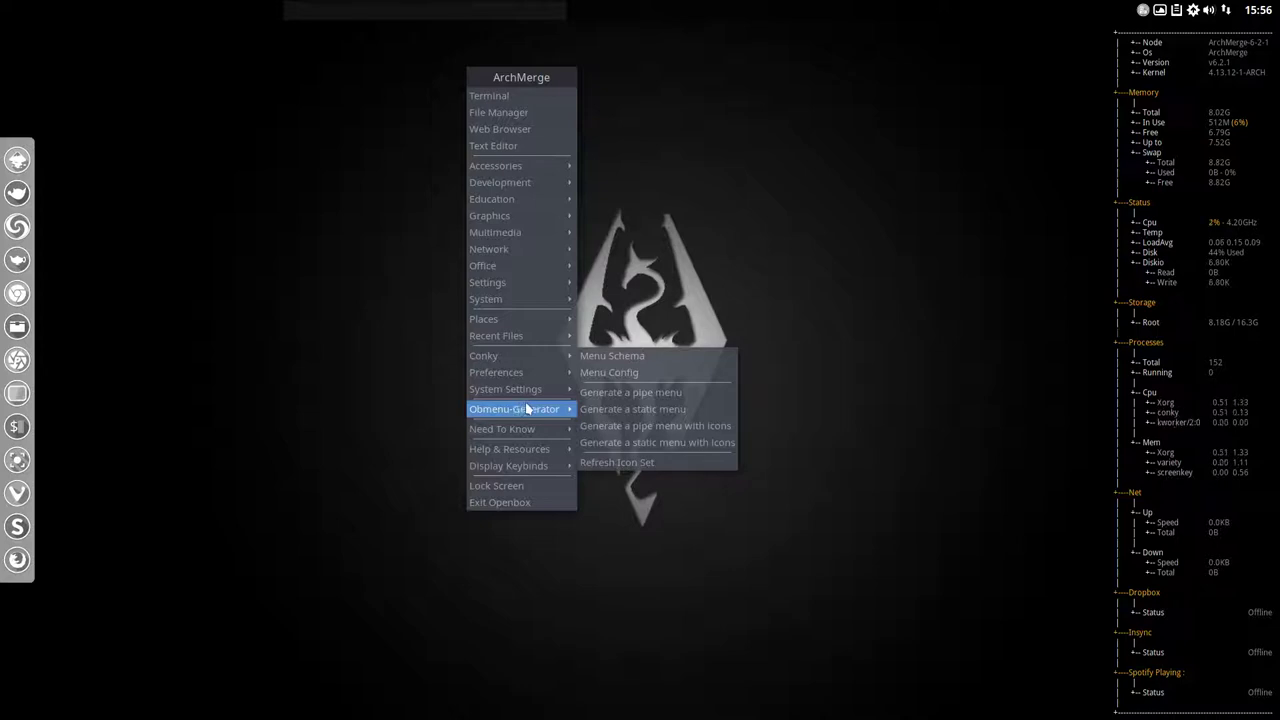
left_click(704, 431)
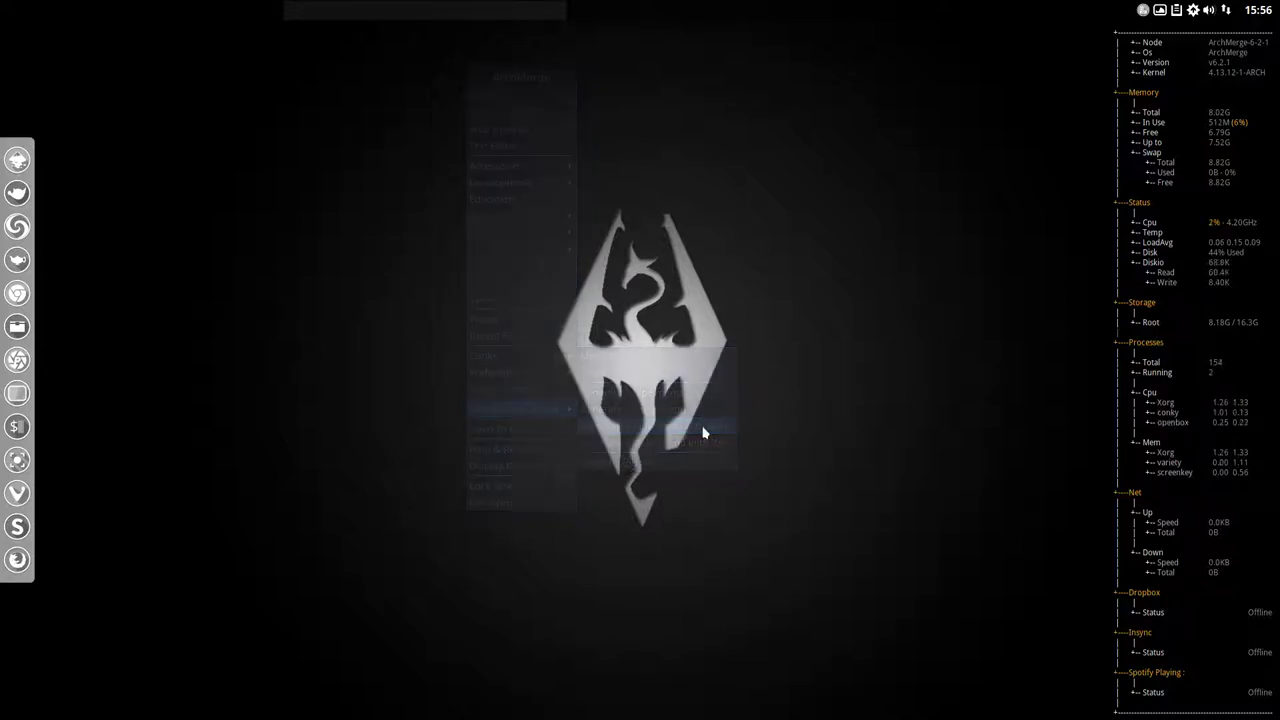
Review the desktop menu's icons, open Xfce4 Appearance from it, set the icon theme to Papirus-Adapta and close the settings
right_click(361, 343)
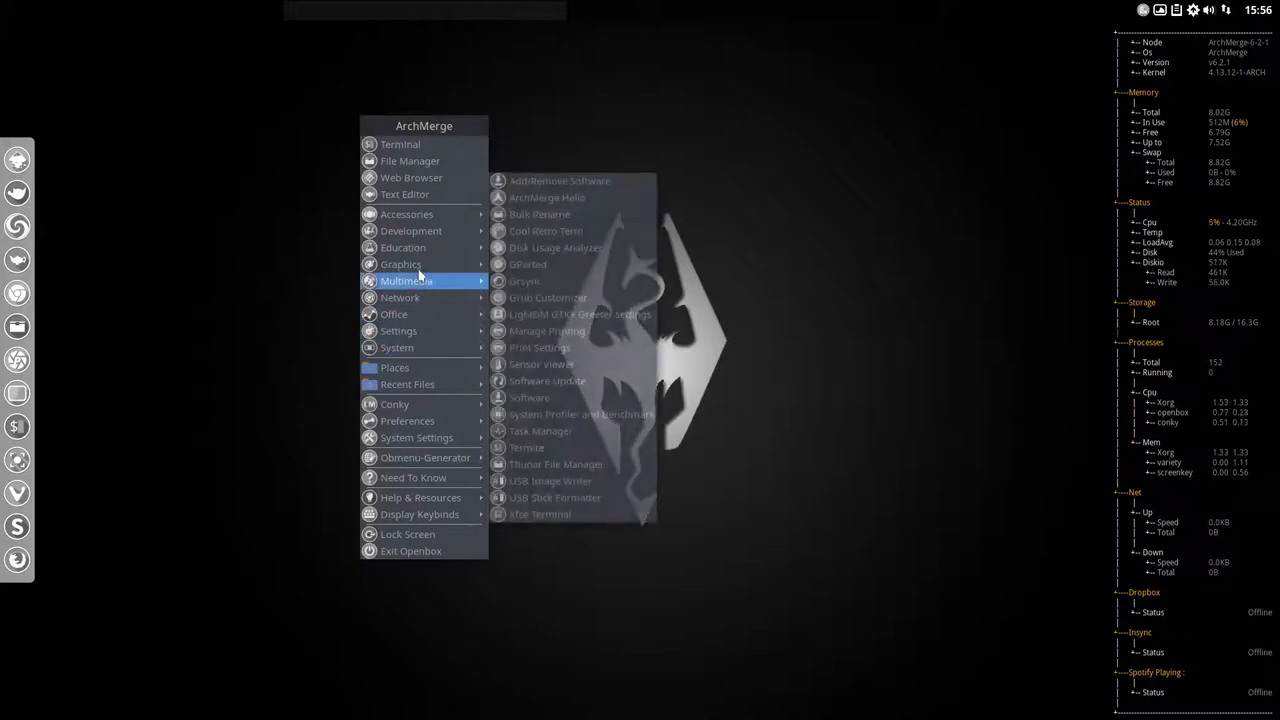
mouse_move(418, 216)
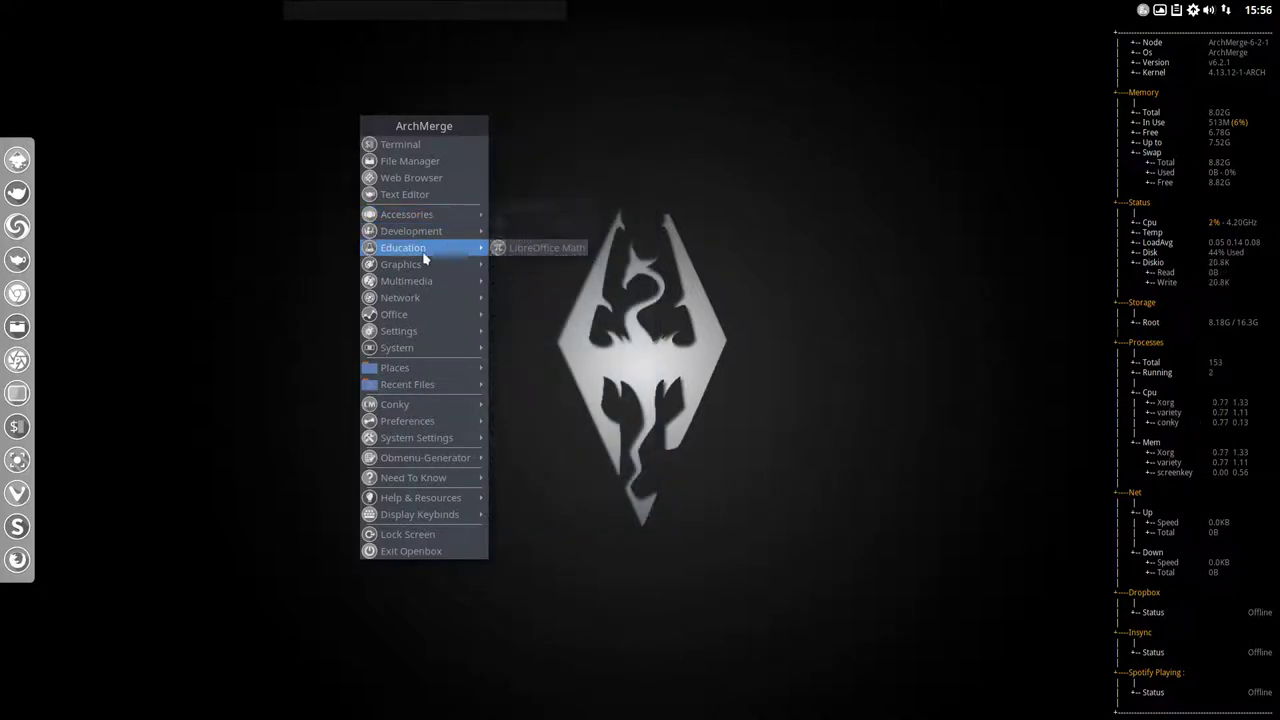
mouse_move(426, 423)
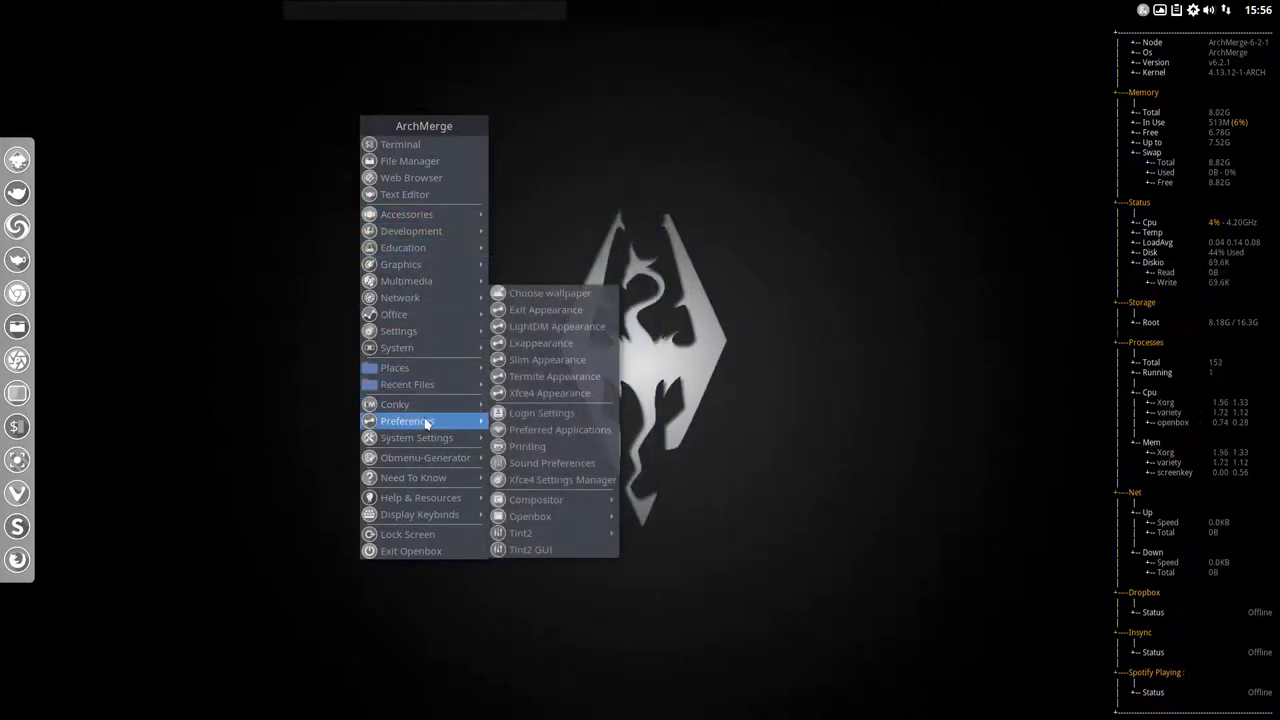
left_click(579, 399)
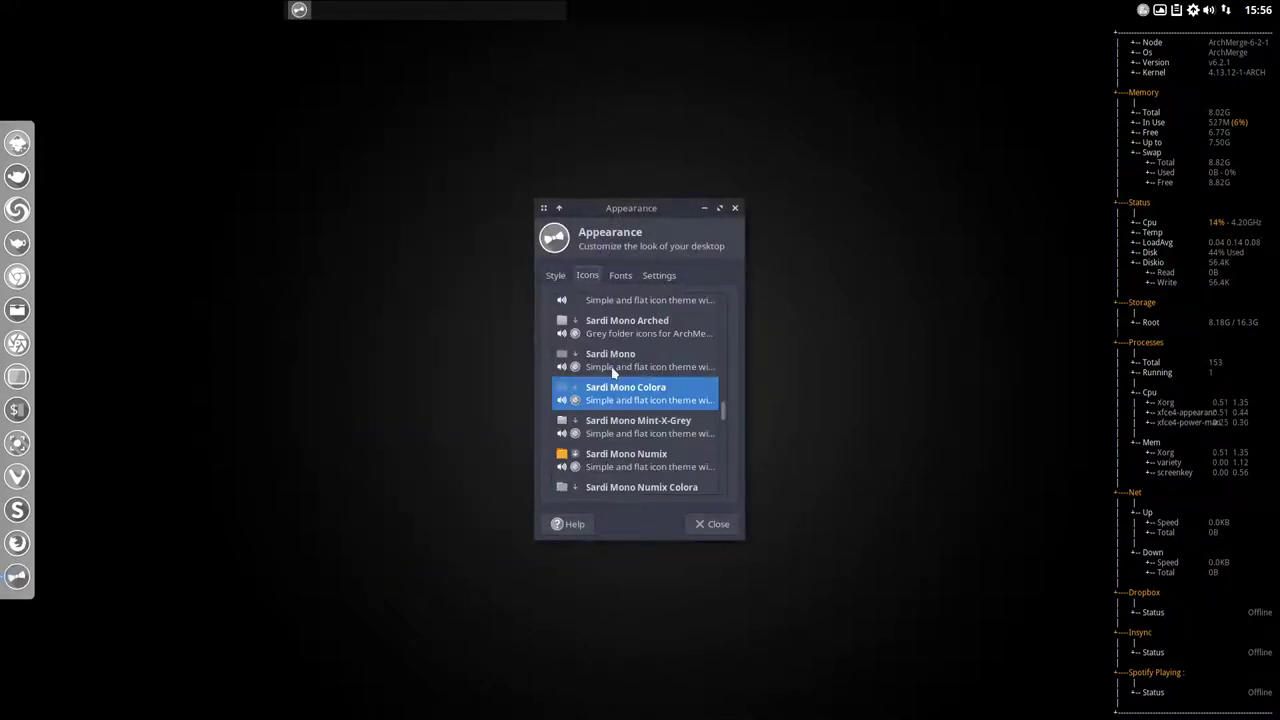
scroll(611, 368, "up", 5)
scroll(611, 368, "up", 3)
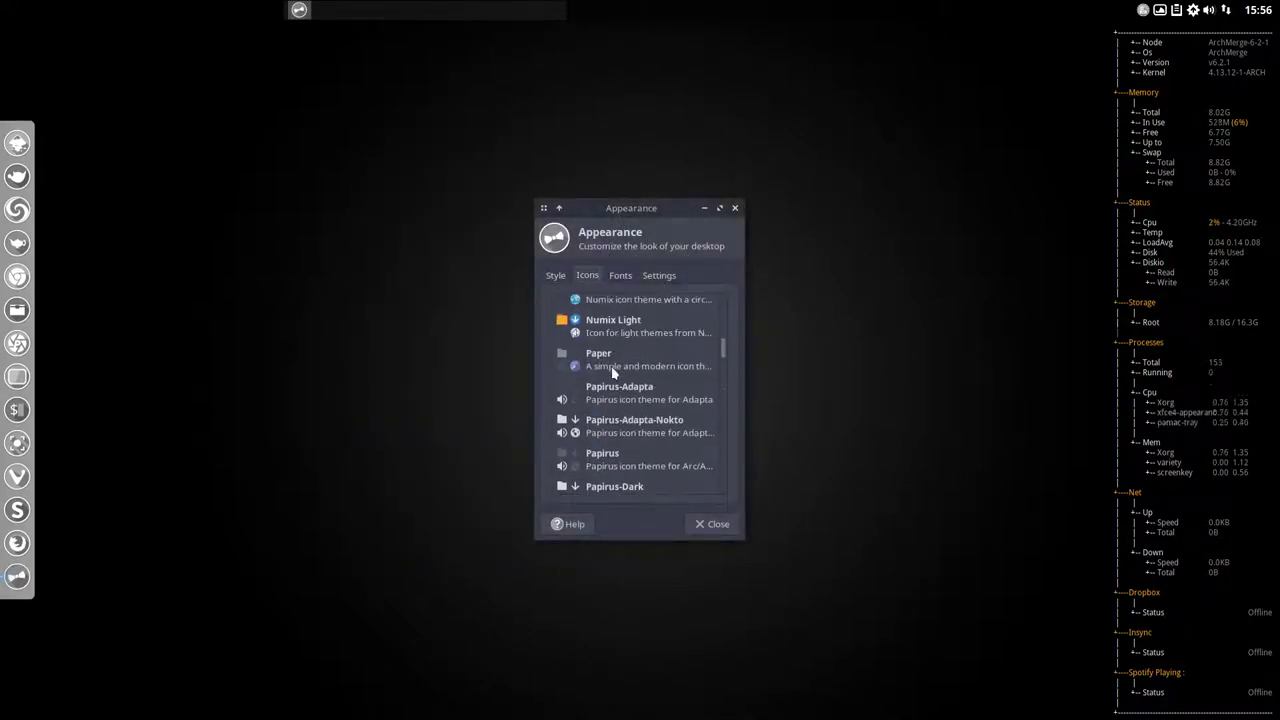
left_click(614, 392)
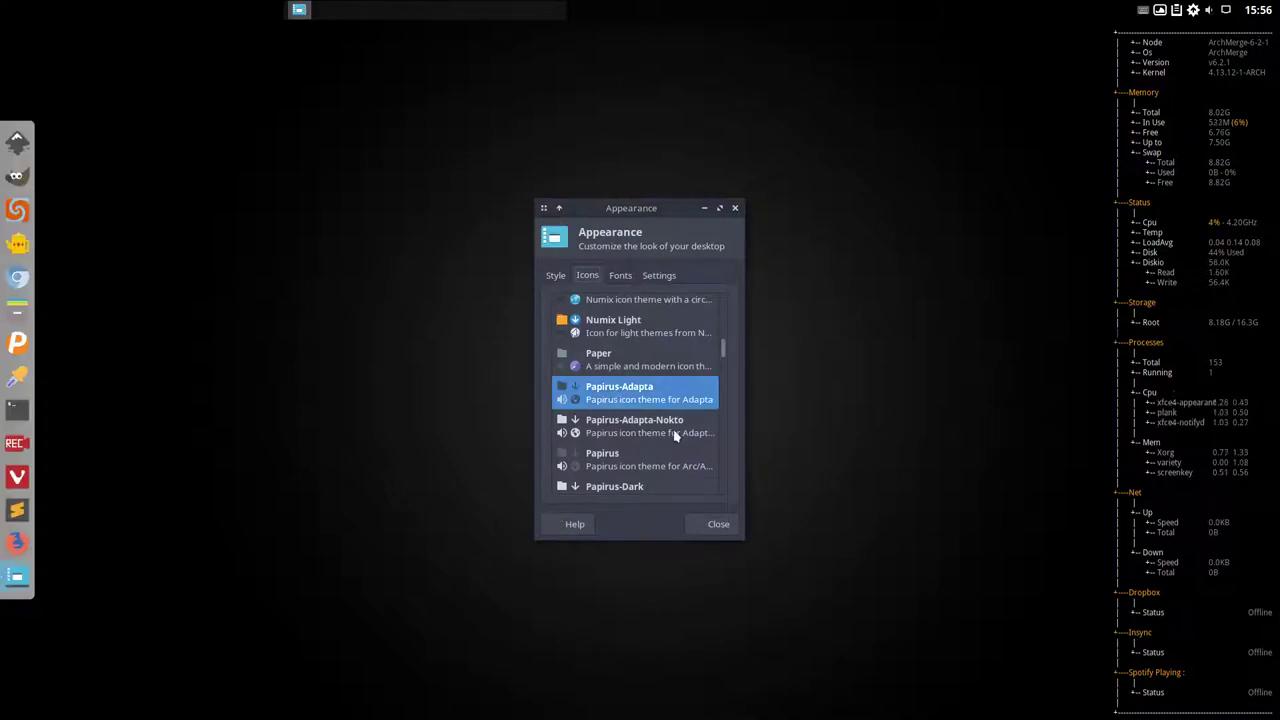
left_click(716, 524)
Refresh the desktop menu's icon set through Obmenu-Generator
right_click(388, 288)
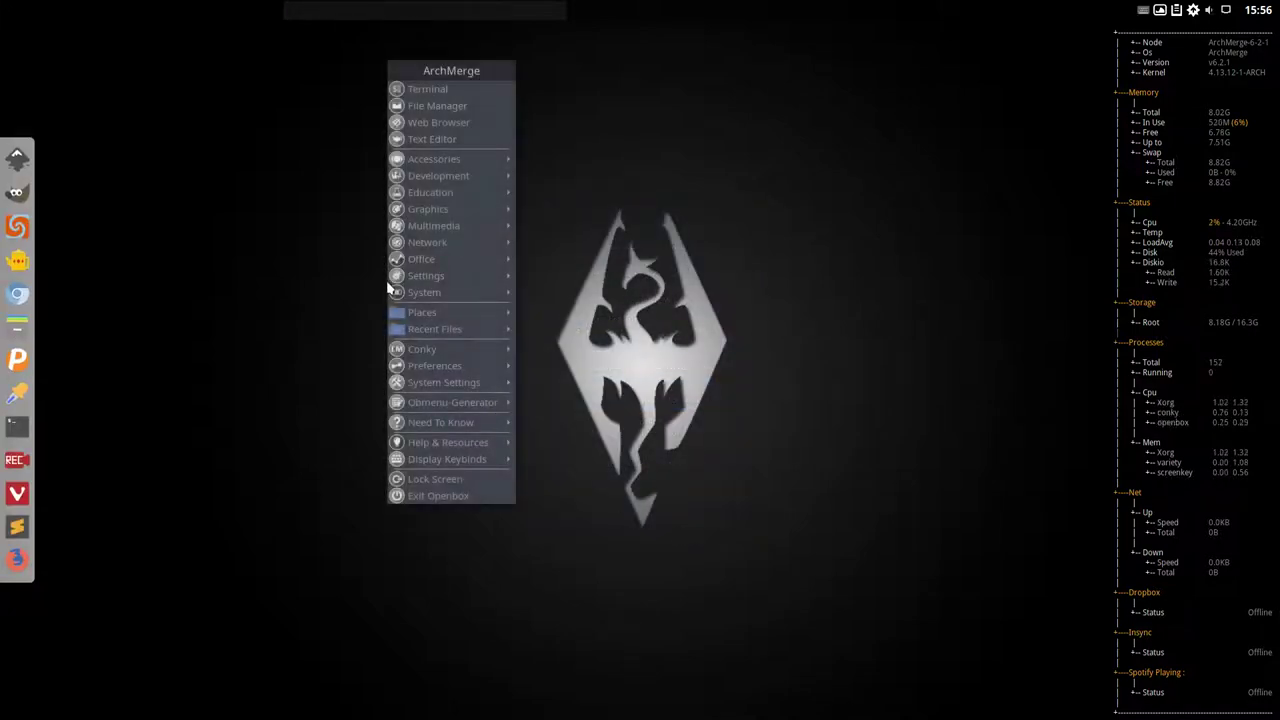
mouse_move(447, 384)
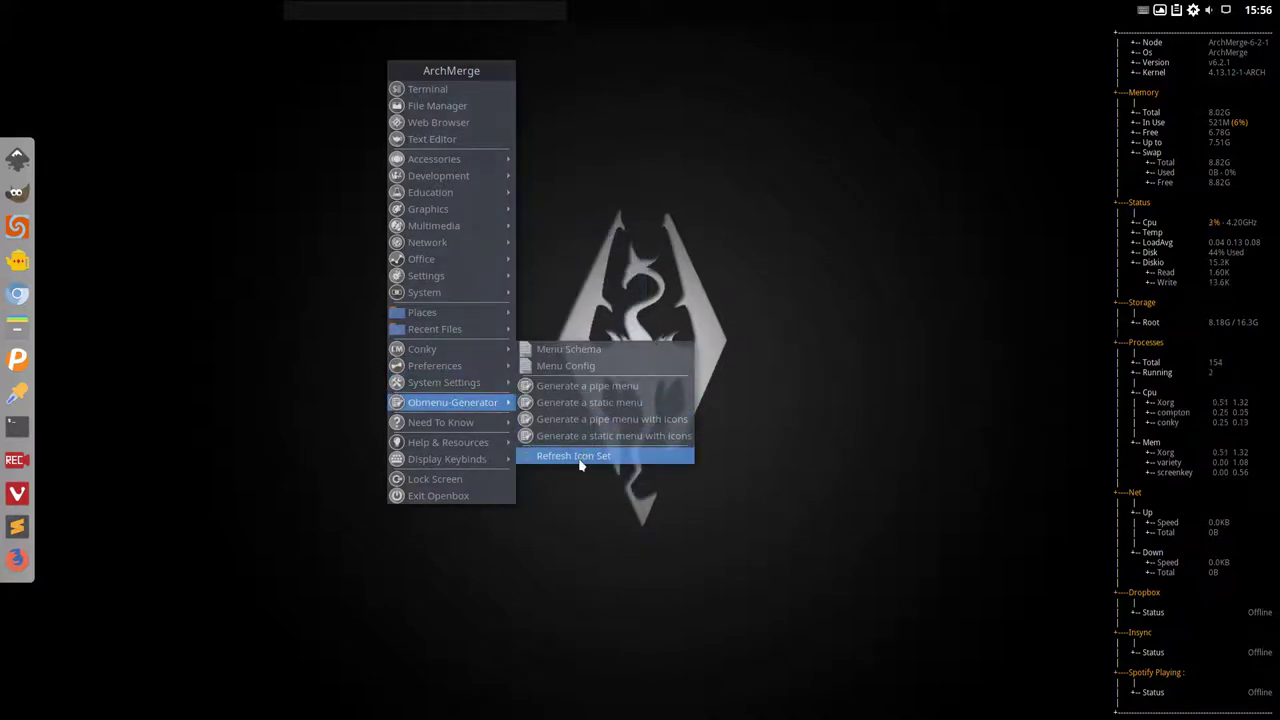
left_click(579, 456)
Examine the icons in the Openbox desktop menu and its Preferences and Conky entries, and close the menu
right_click(401, 325)
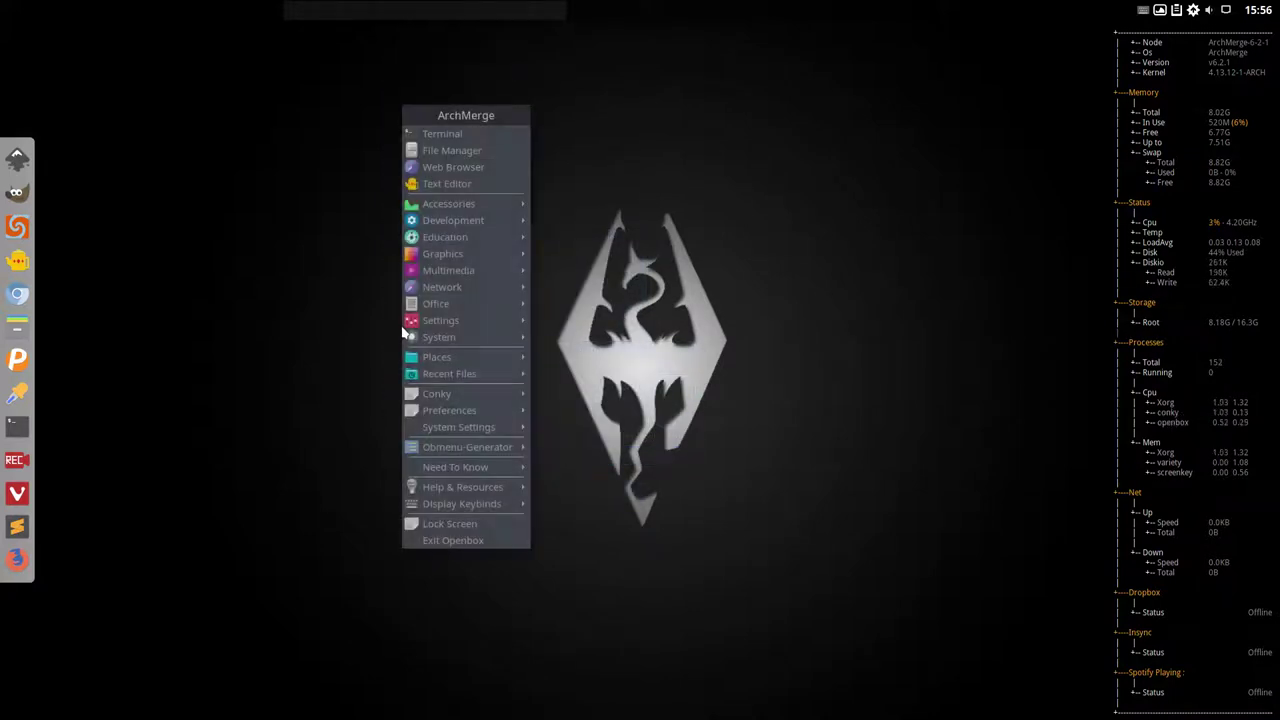
mouse_move(455, 412)
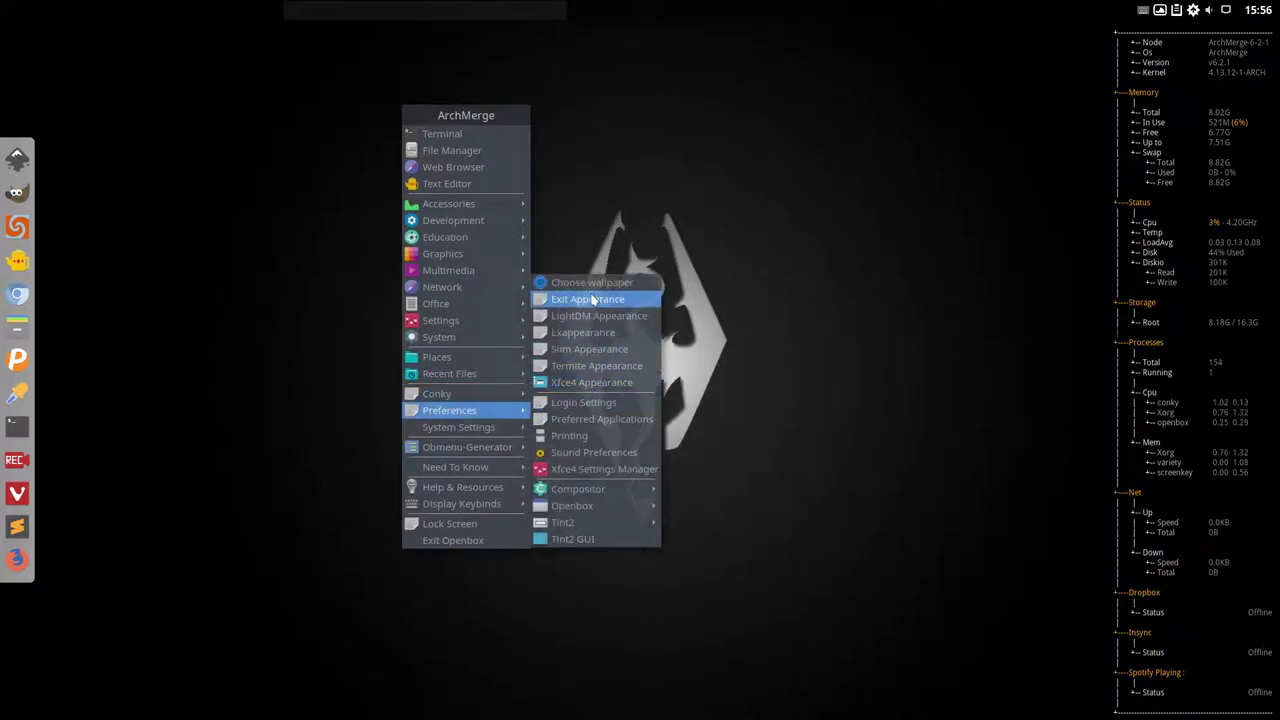
mouse_move(486, 322)
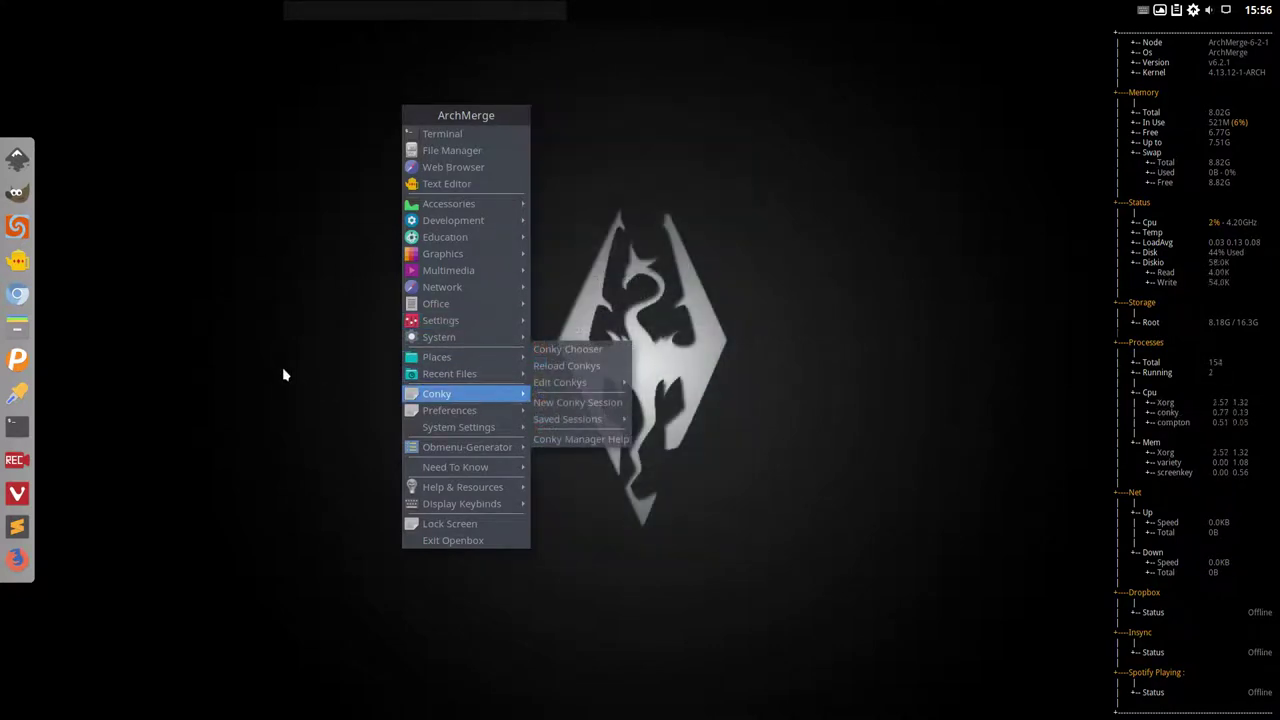
left_click(262, 342)
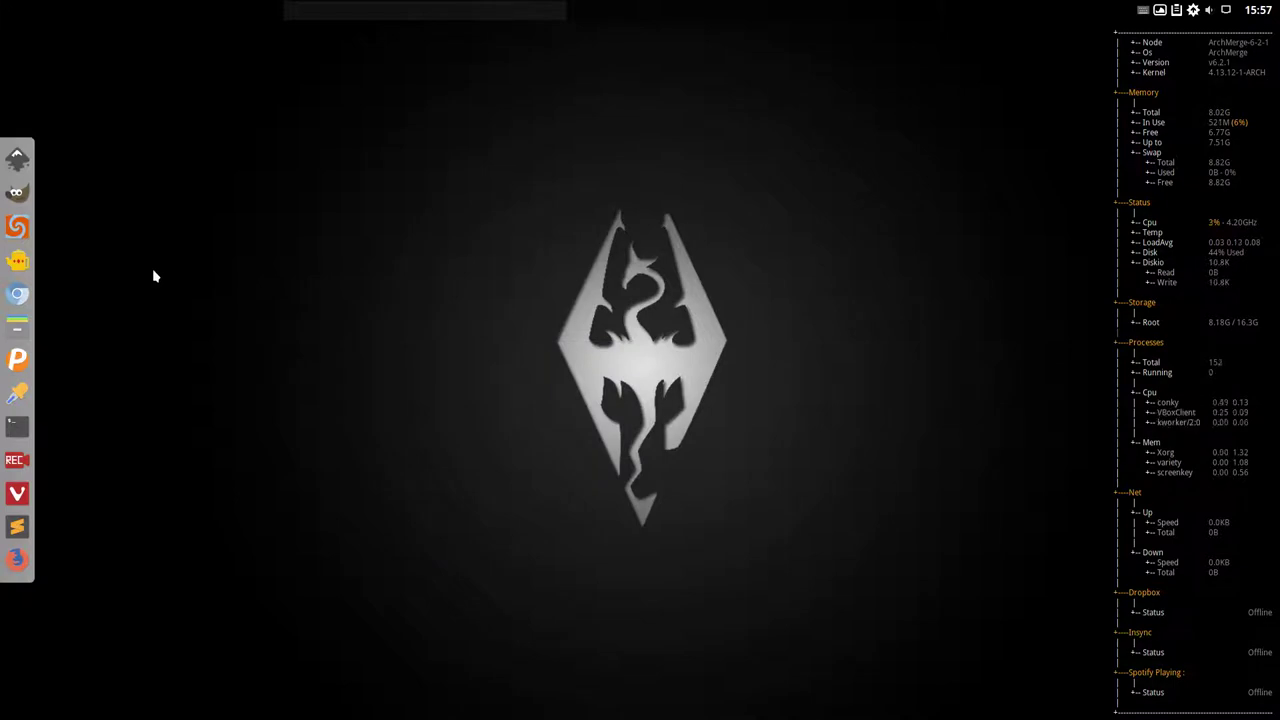
Display the Openbox keybinds in a new window, move it higher on the screen and enlarge it
right_click(254, 279)
mouse_move(323, 452)
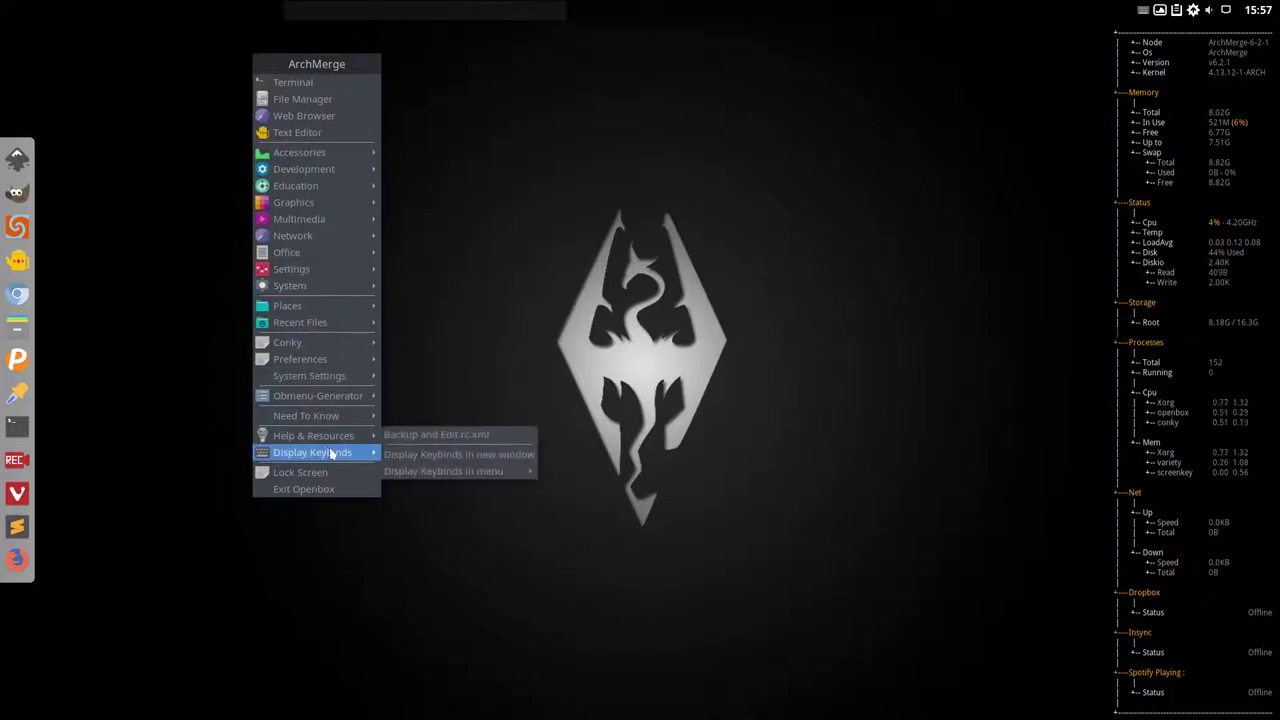
left_click(438, 458)
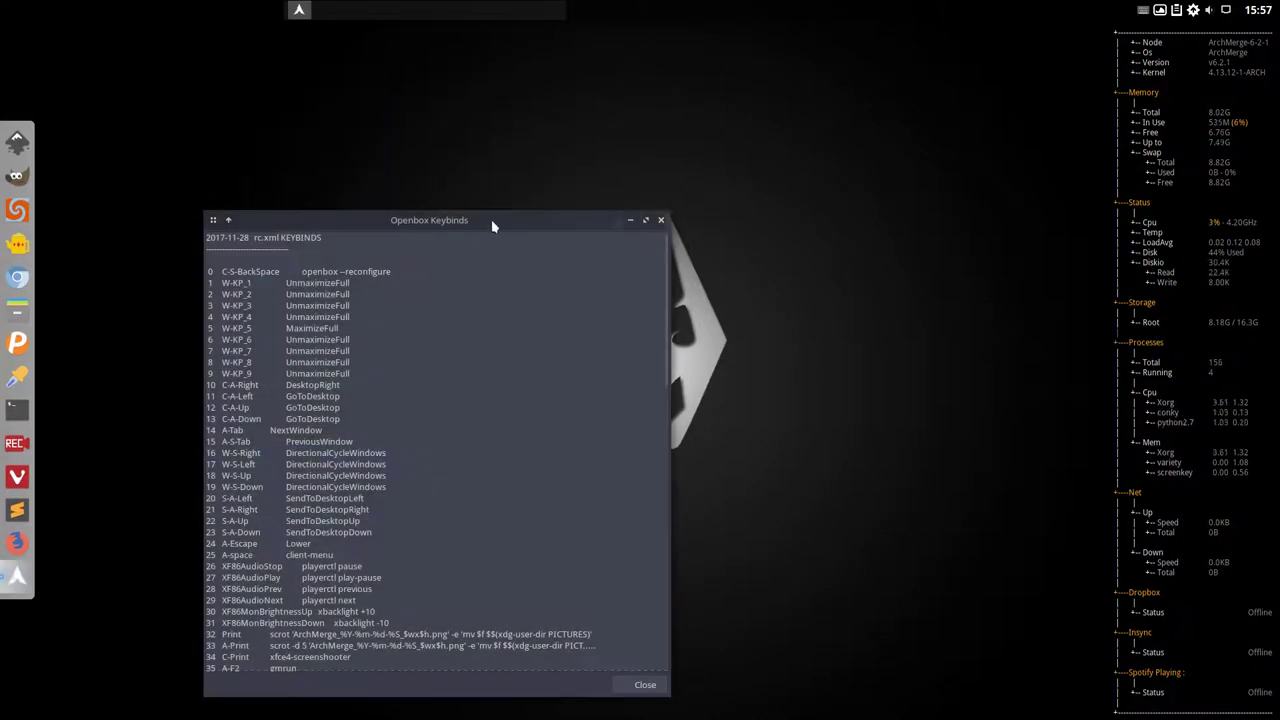
left_click_drag(491, 220, 504, 57)
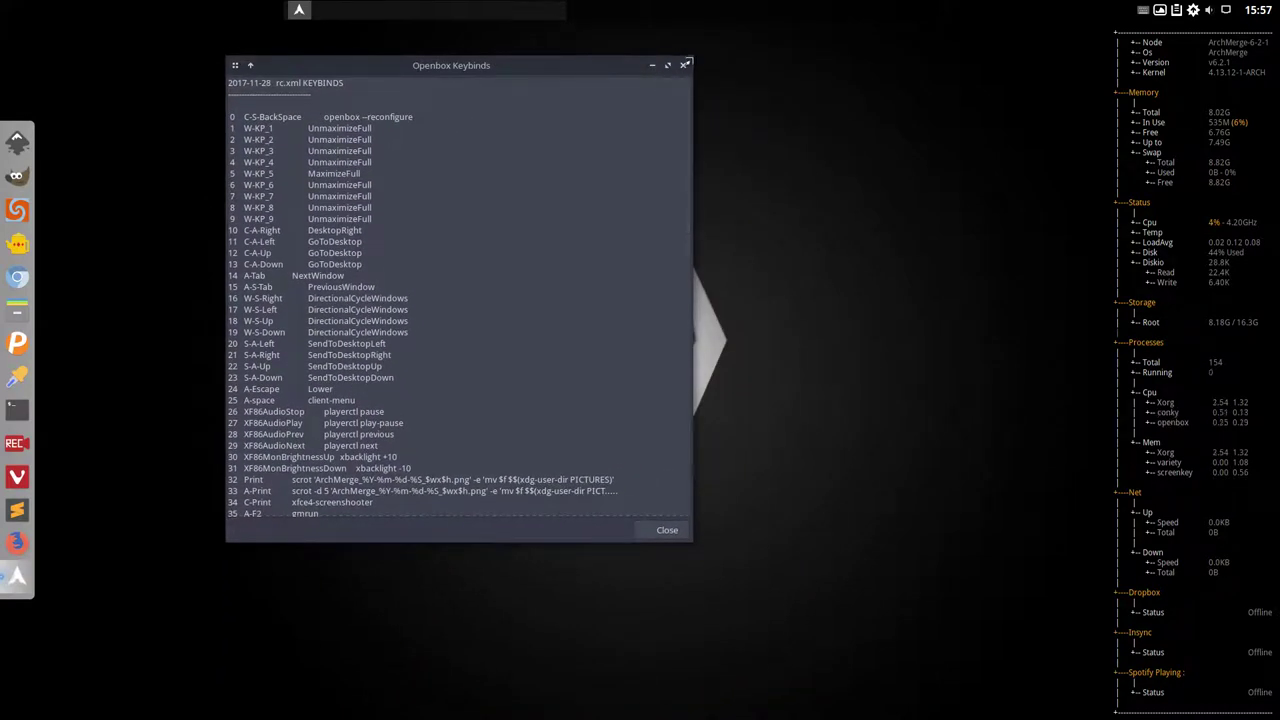
left_click_drag(700, 52, 790, 21)
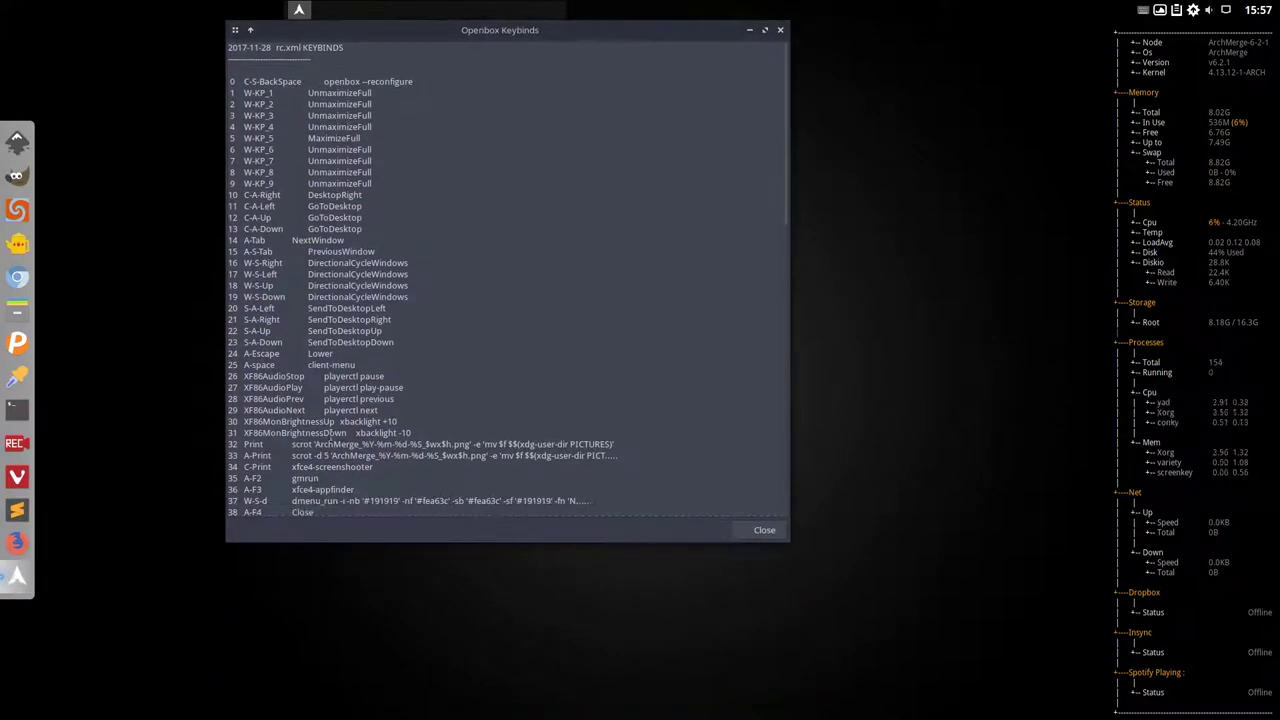
Find the Variety keybinds in the keybinds list and highlight rows 65 to 68
scroll(329, 440, "down", 5)
scroll(329, 440, "down", 2)
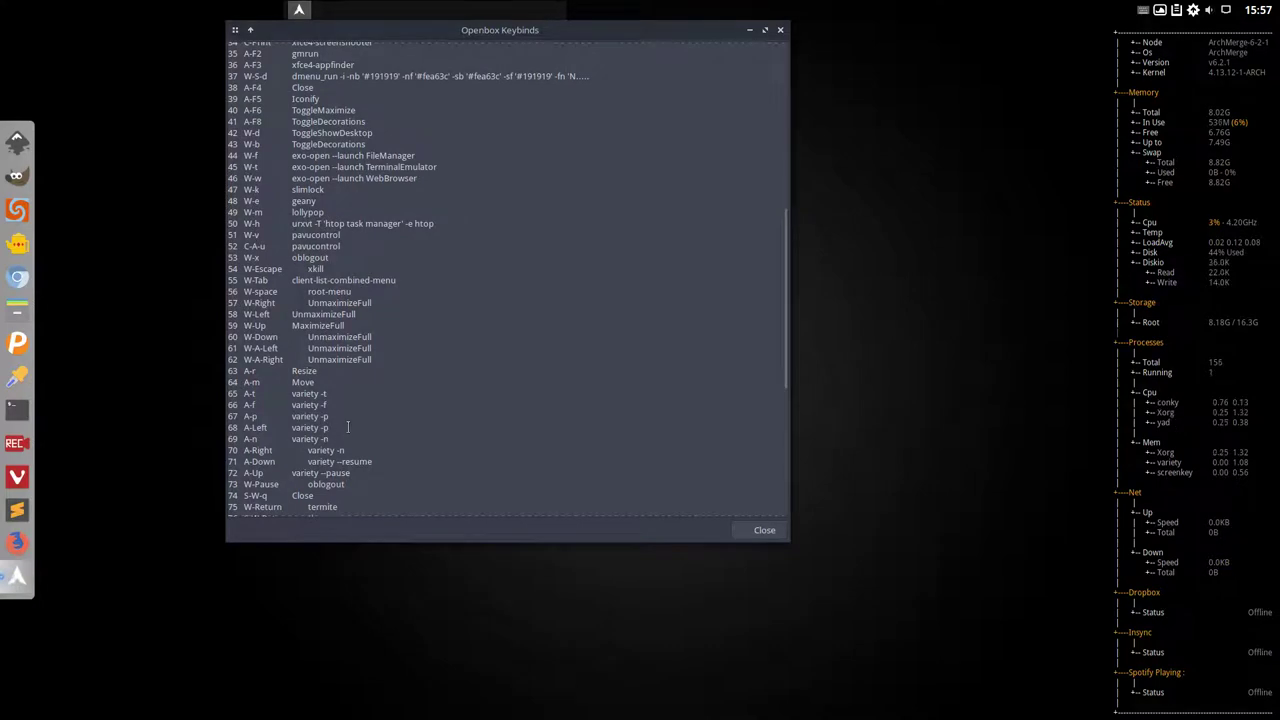
left_click_drag(330, 428, 230, 393)
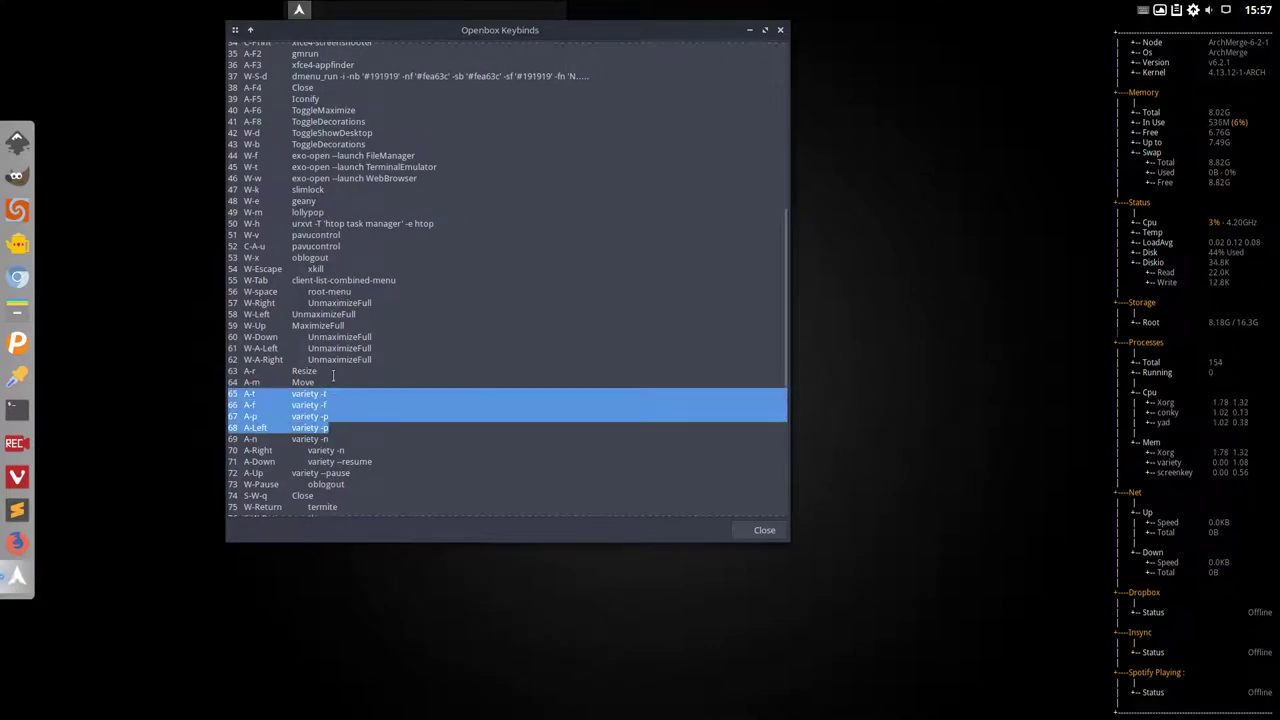
Highlight the xkill keybind in row 54 of the Openbox keybinds list and use xkill to kill that window
left_click_drag(329, 257, 217, 271)
left_click_drag(324, 269, 233, 271)
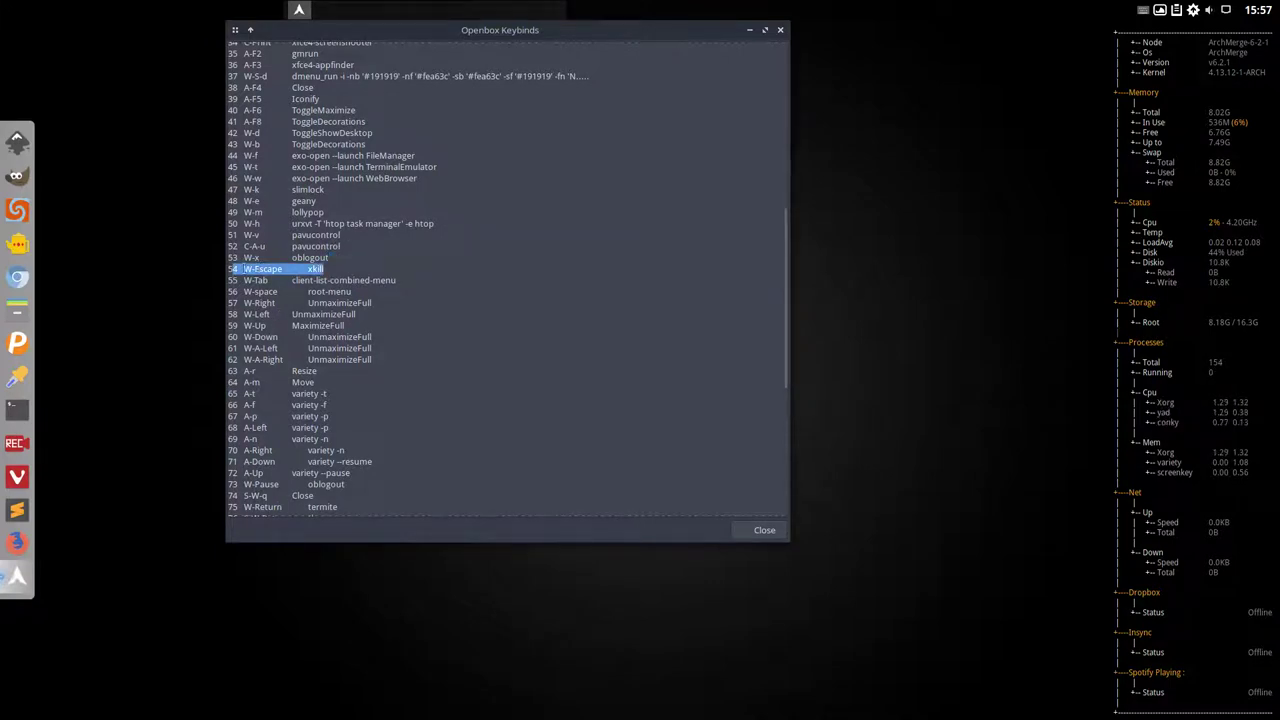
key("super+Escape")
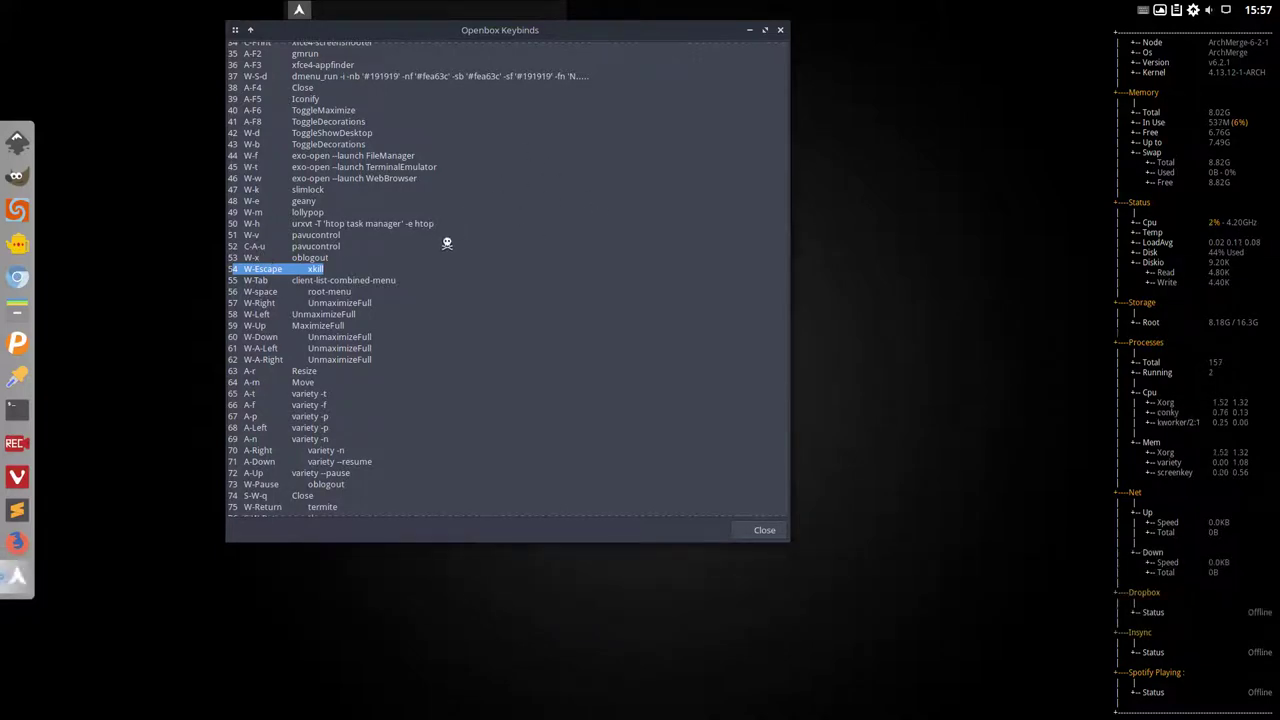
left_click(546, 202)
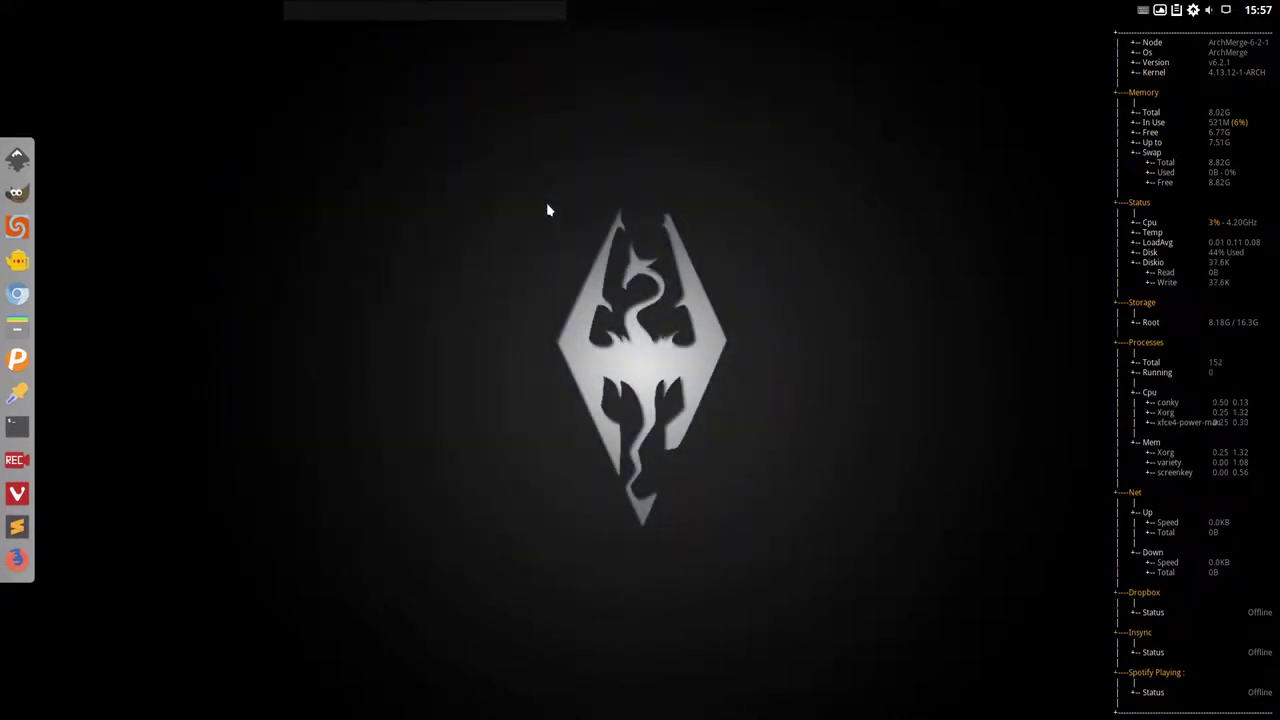
Open "Information about this release" from Need To Know, skim the page around ArchMerge 6.2.1 Kirk and minimize the browser
right_click(383, 262)
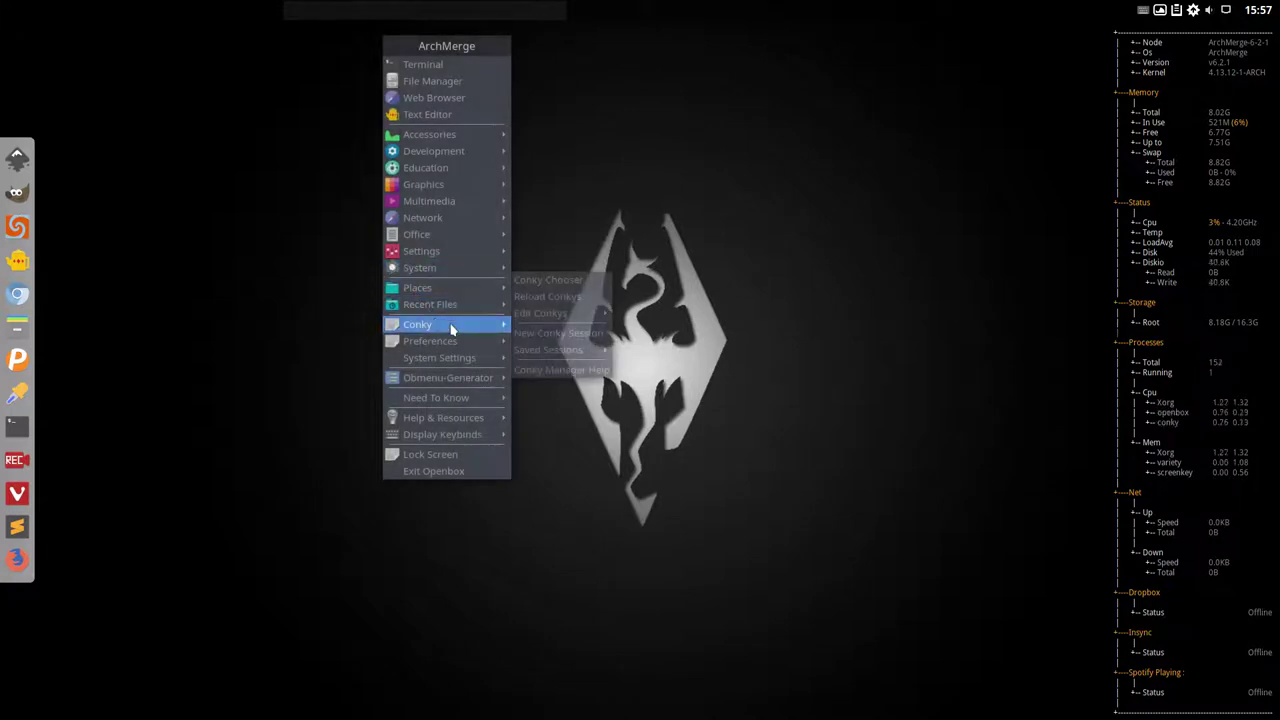
mouse_move(465, 376)
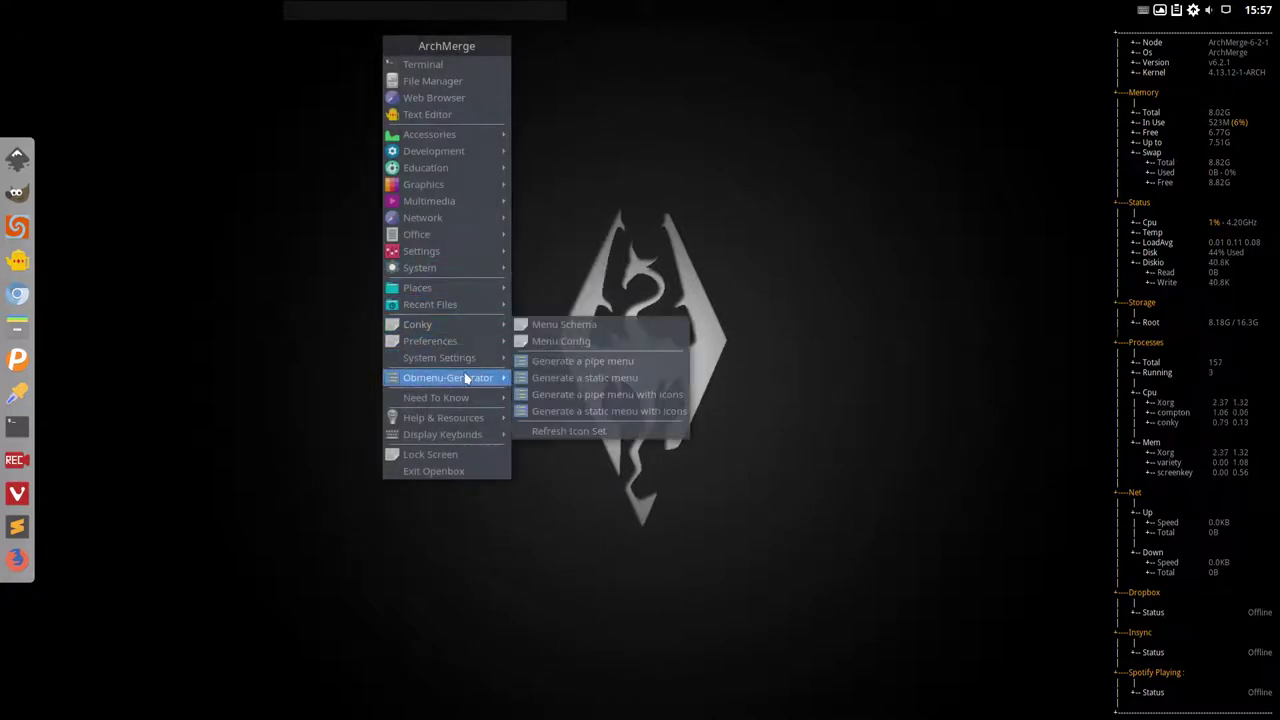
mouse_move(478, 398)
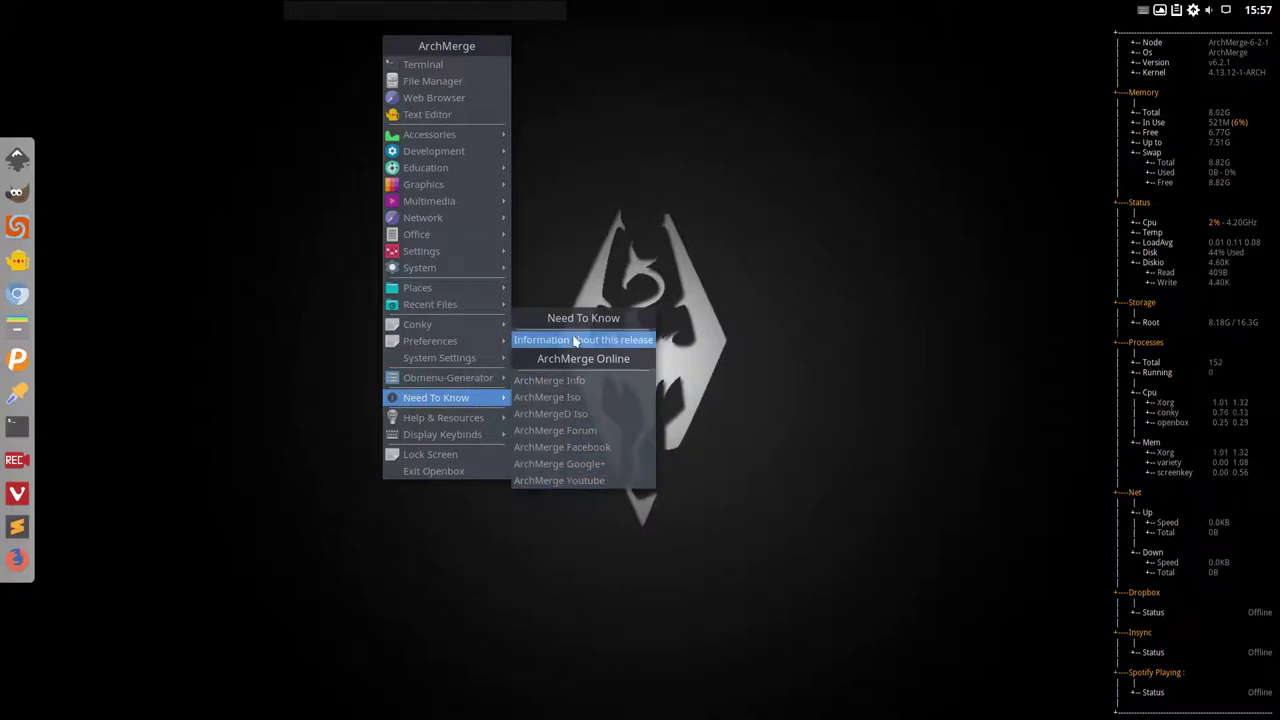
left_click(566, 341)
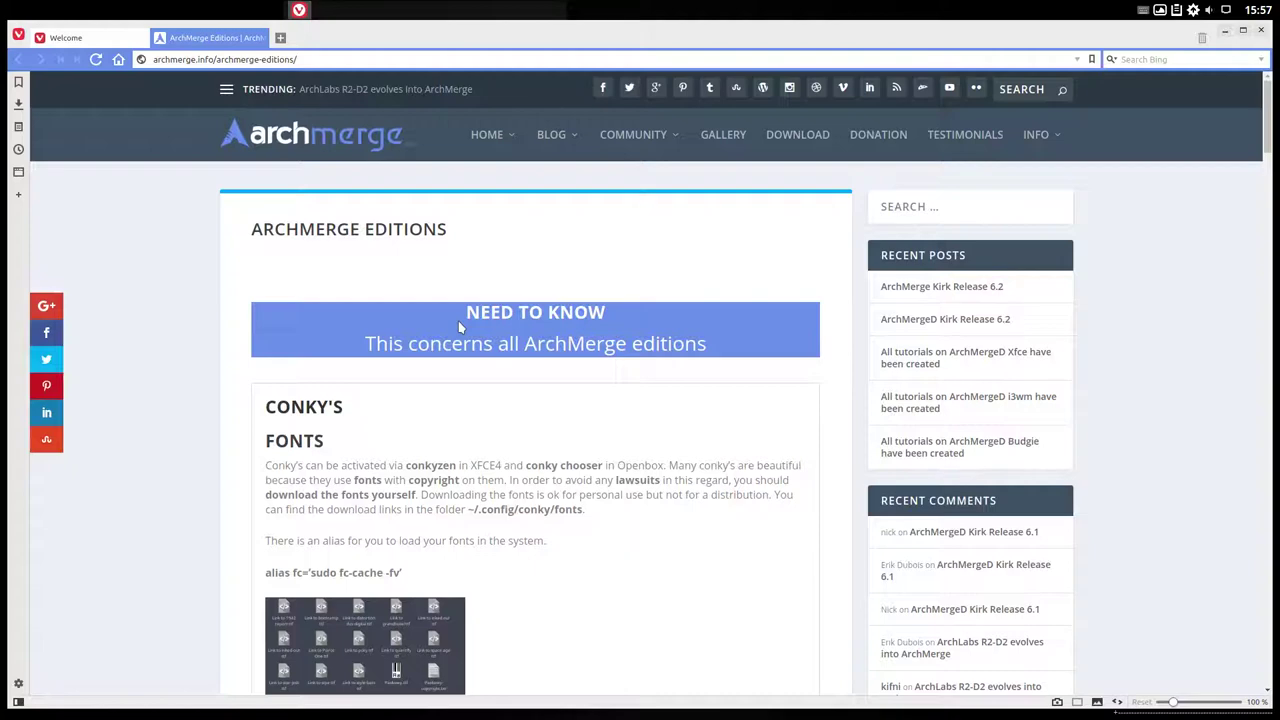
scroll(460, 327, "down", 15)
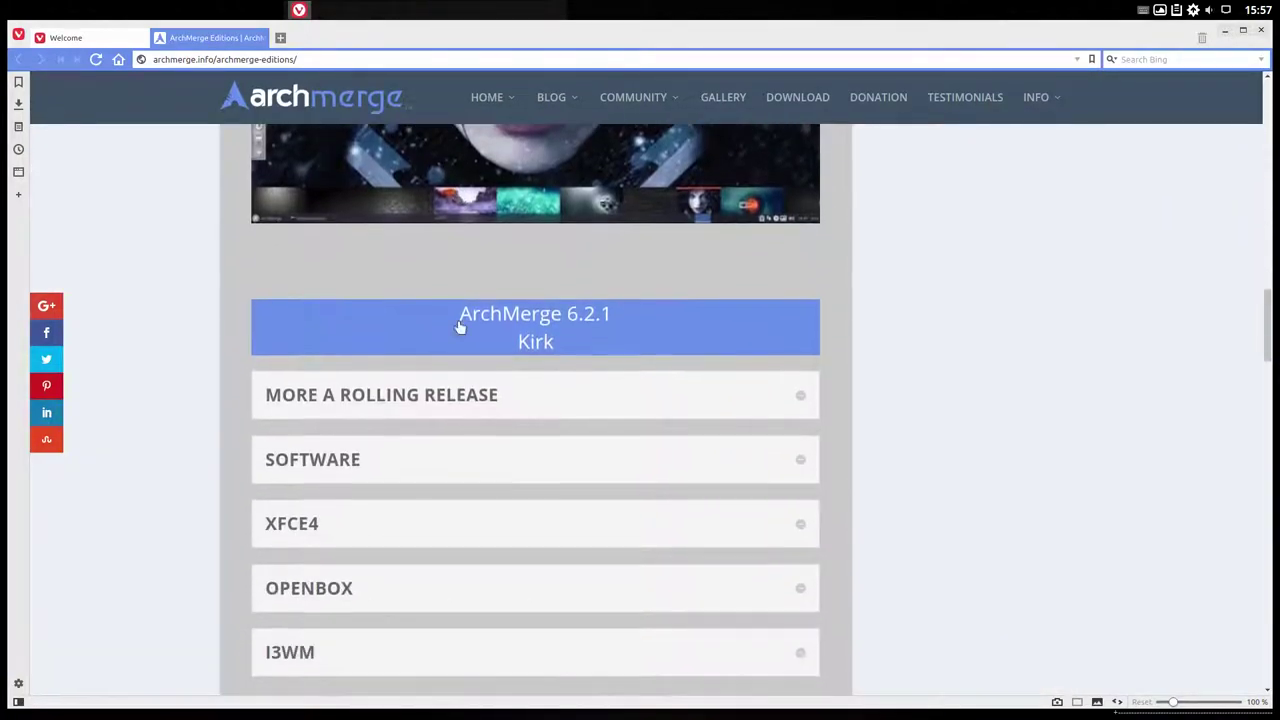
scroll(460, 327, "down", 3)
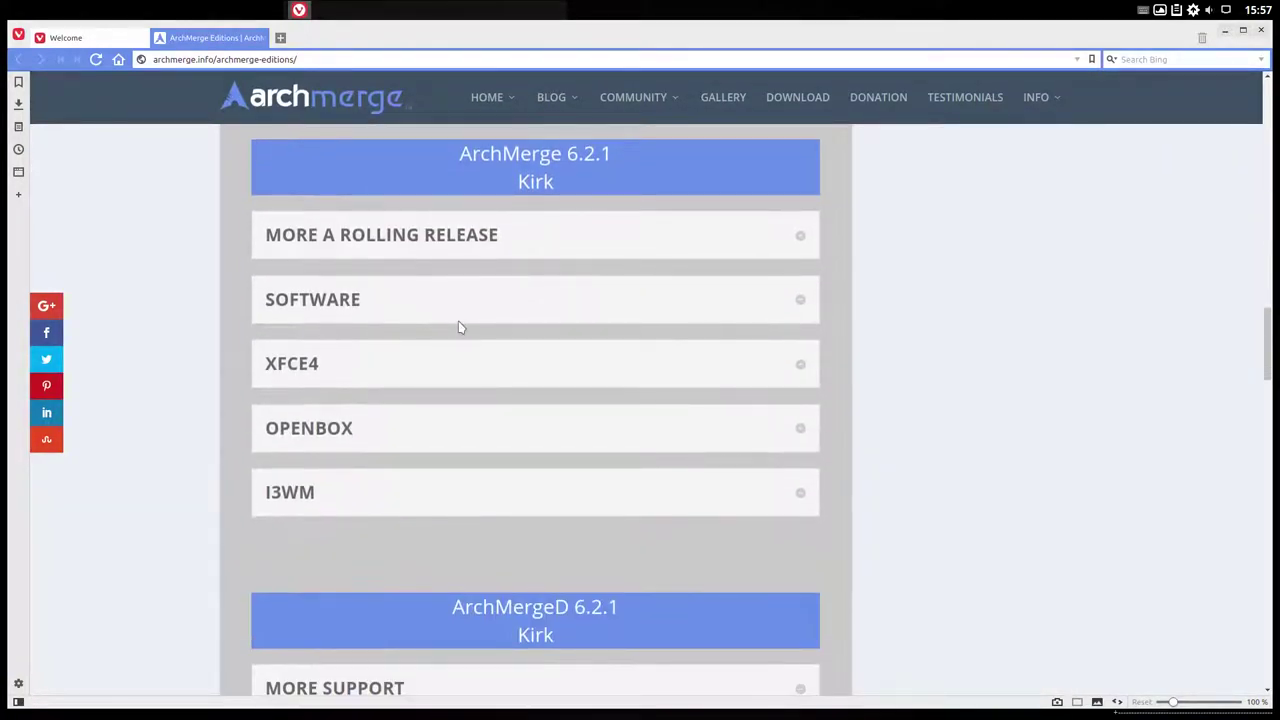
scroll(458, 327, "up", 7)
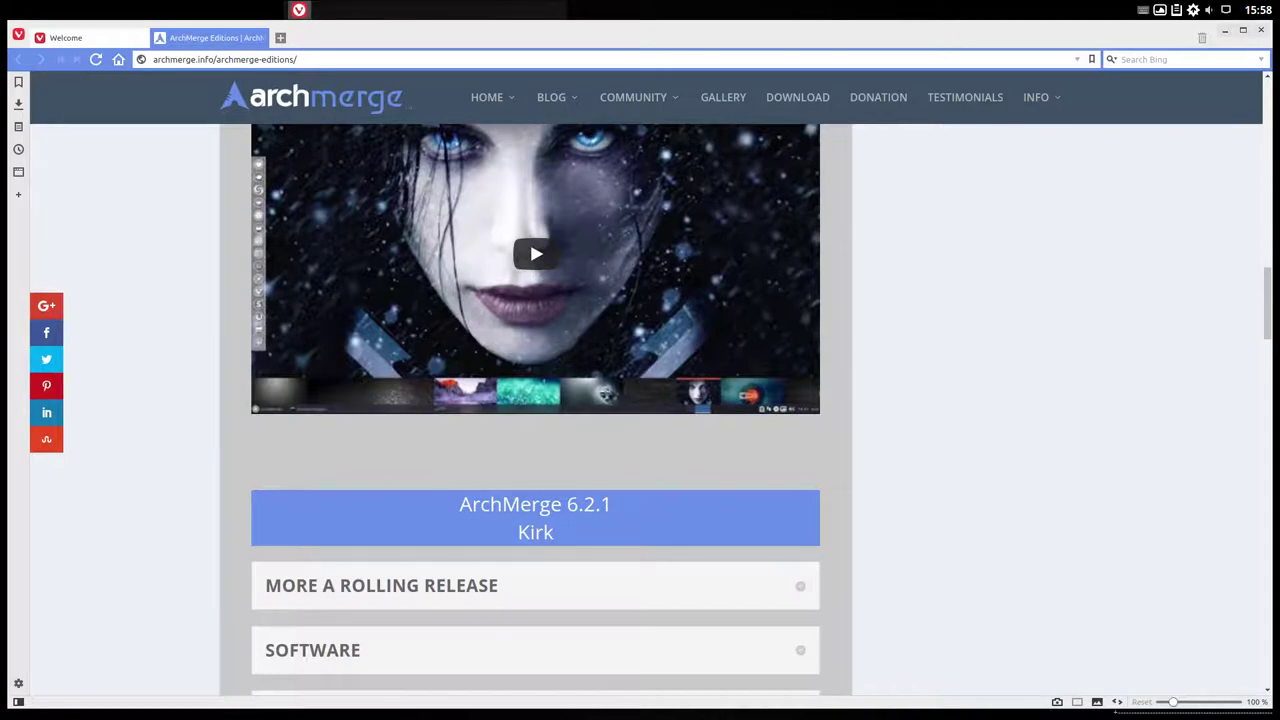
left_click(1225, 31)
Open Conky Chooser from the desktop menu, sort the list by conky name and enable conky/AM-logos.conkyrc
right_click(257, 245)
mouse_move(360, 309)
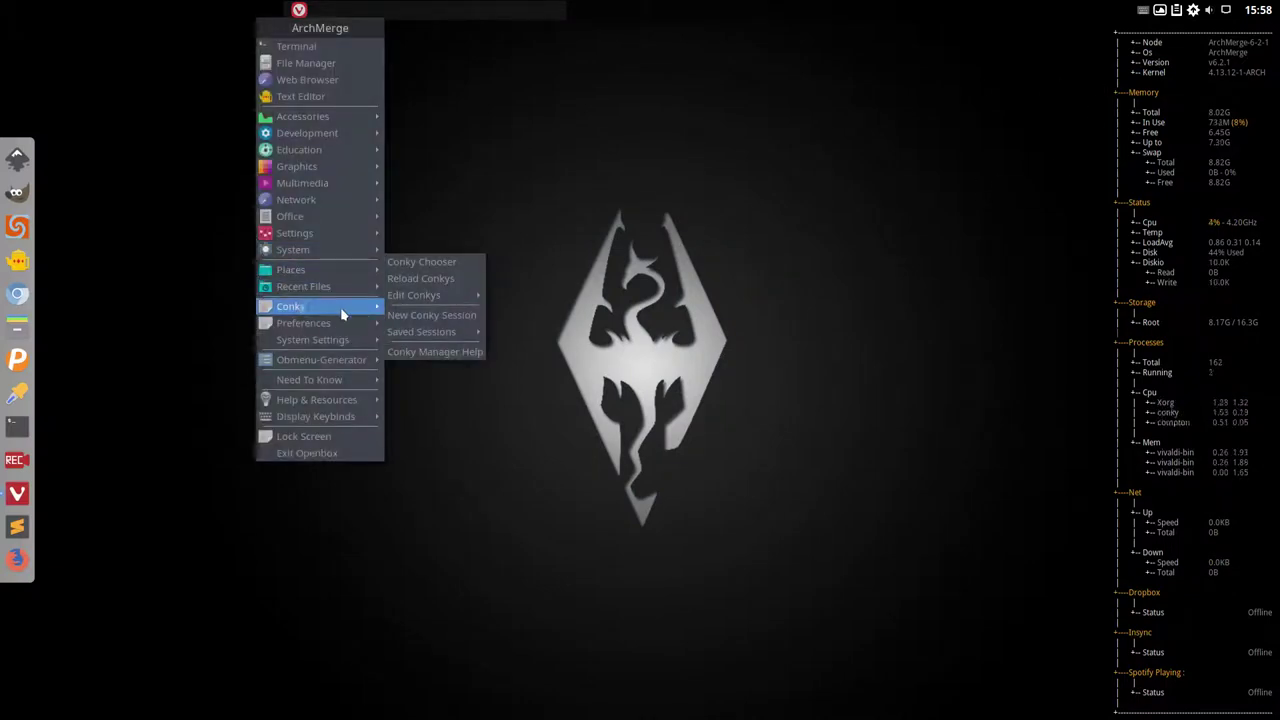
left_click(446, 264)
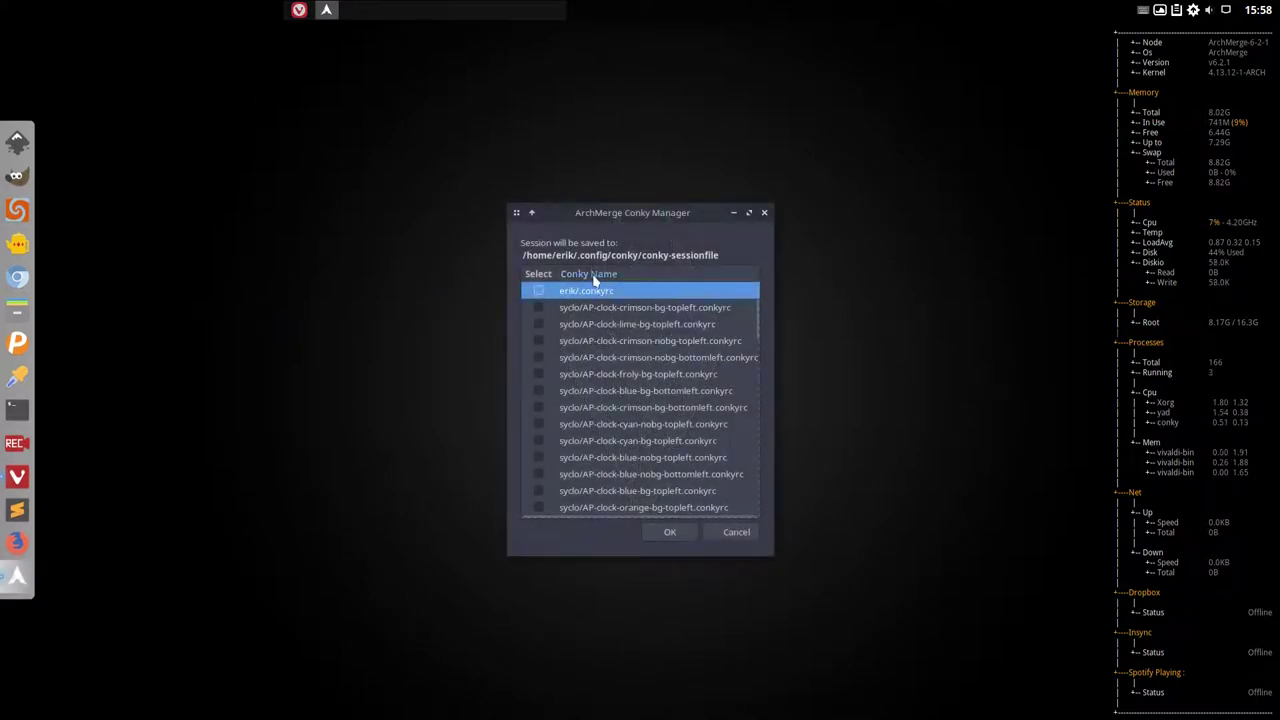
left_click(594, 274)
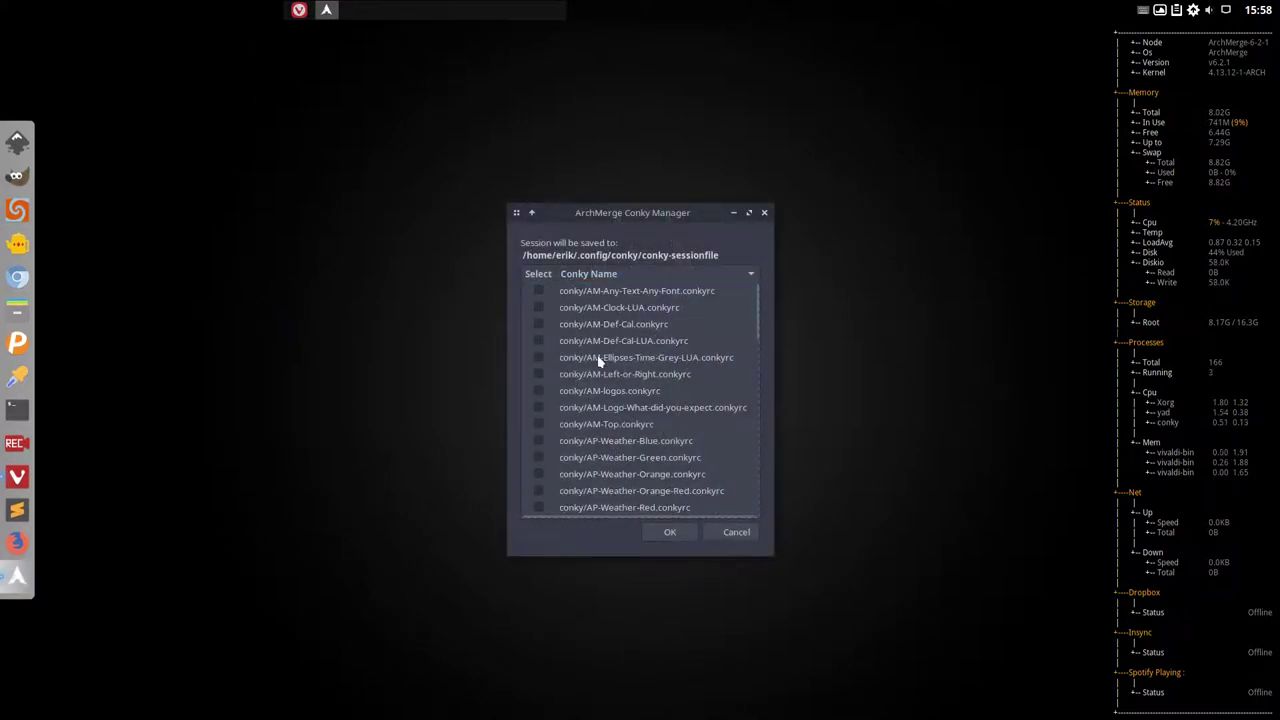
left_click(541, 396)
left_click(658, 531)
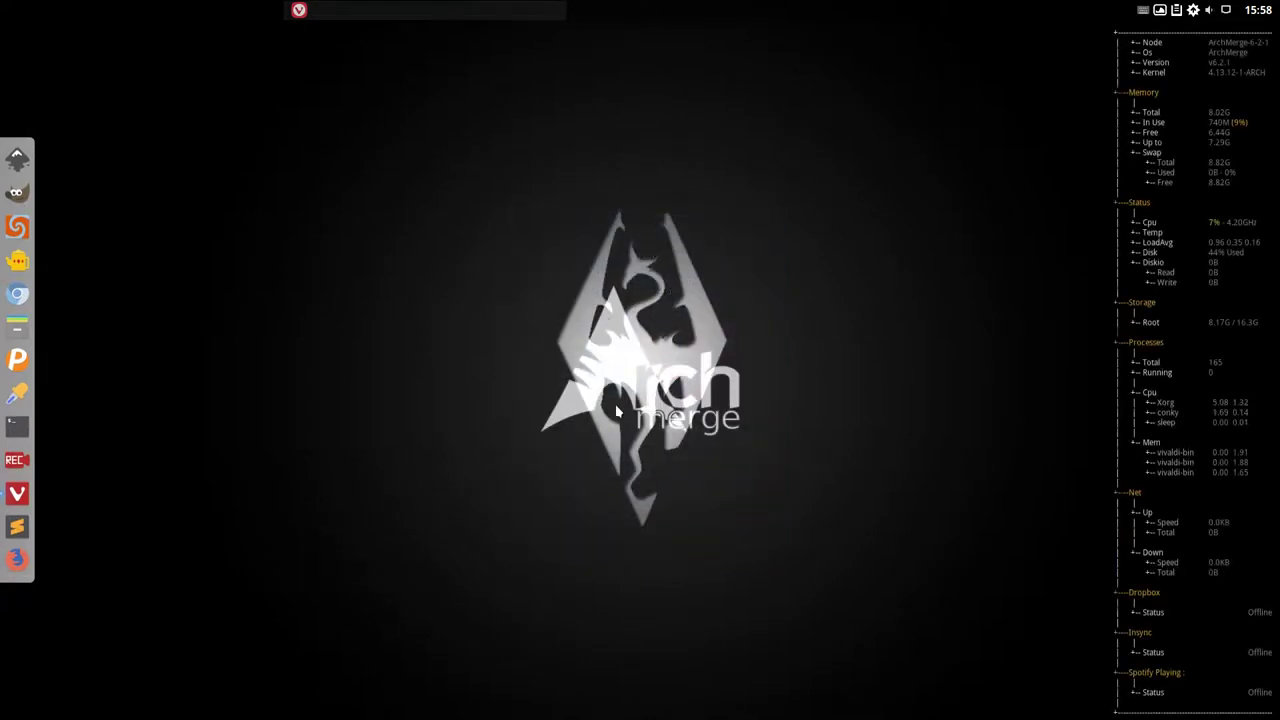
Advance Variety to the next wallpaper and trash the current wallpaper twice in a row
key("alt+Right")
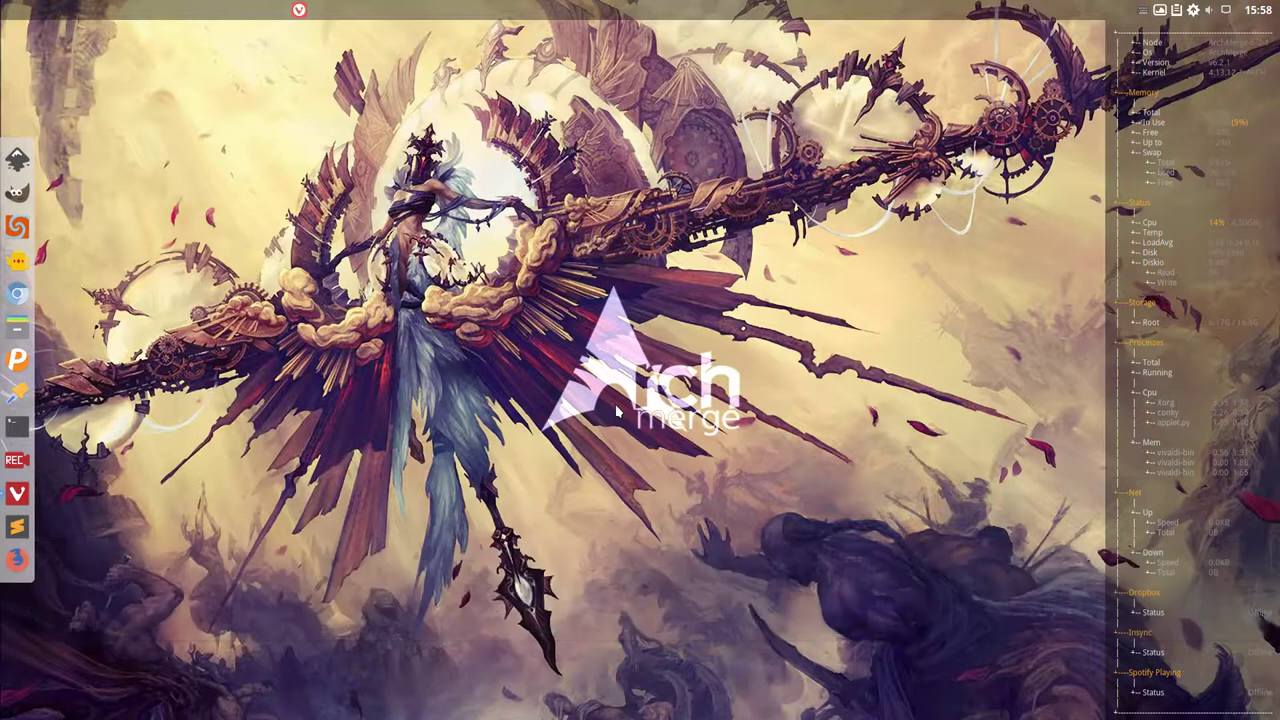
key("alt+t")
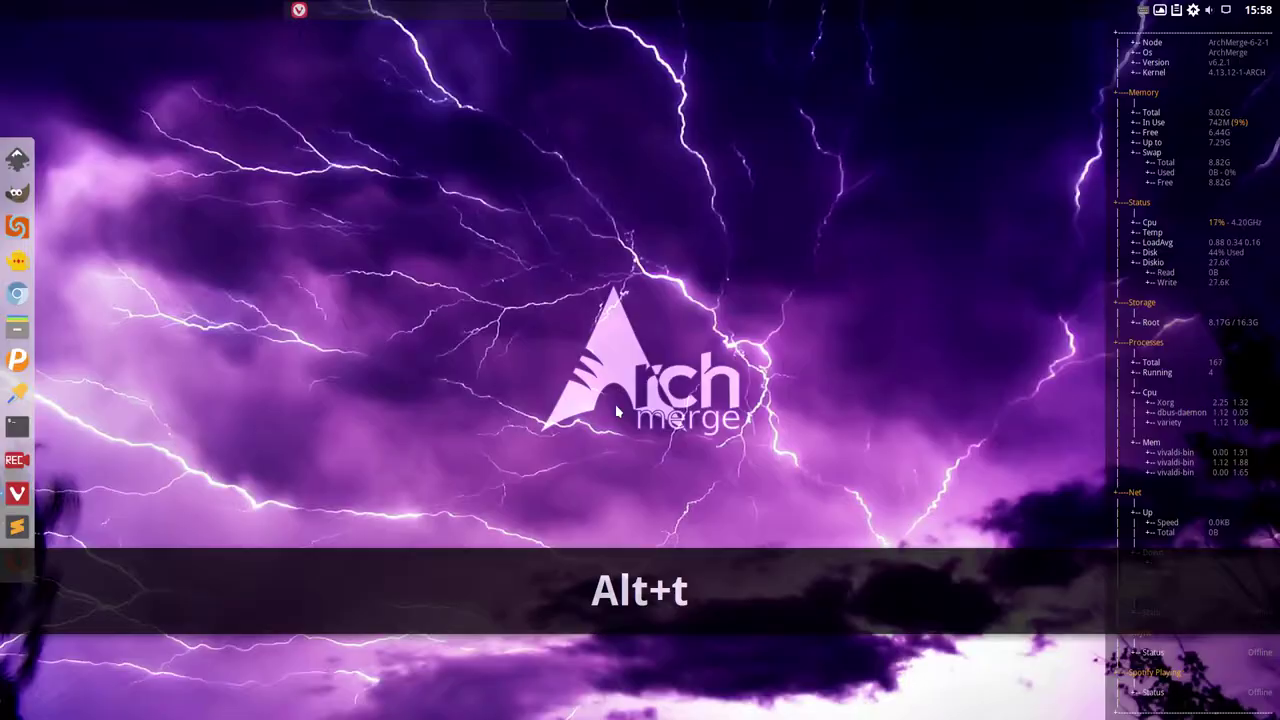
key("alt+t")
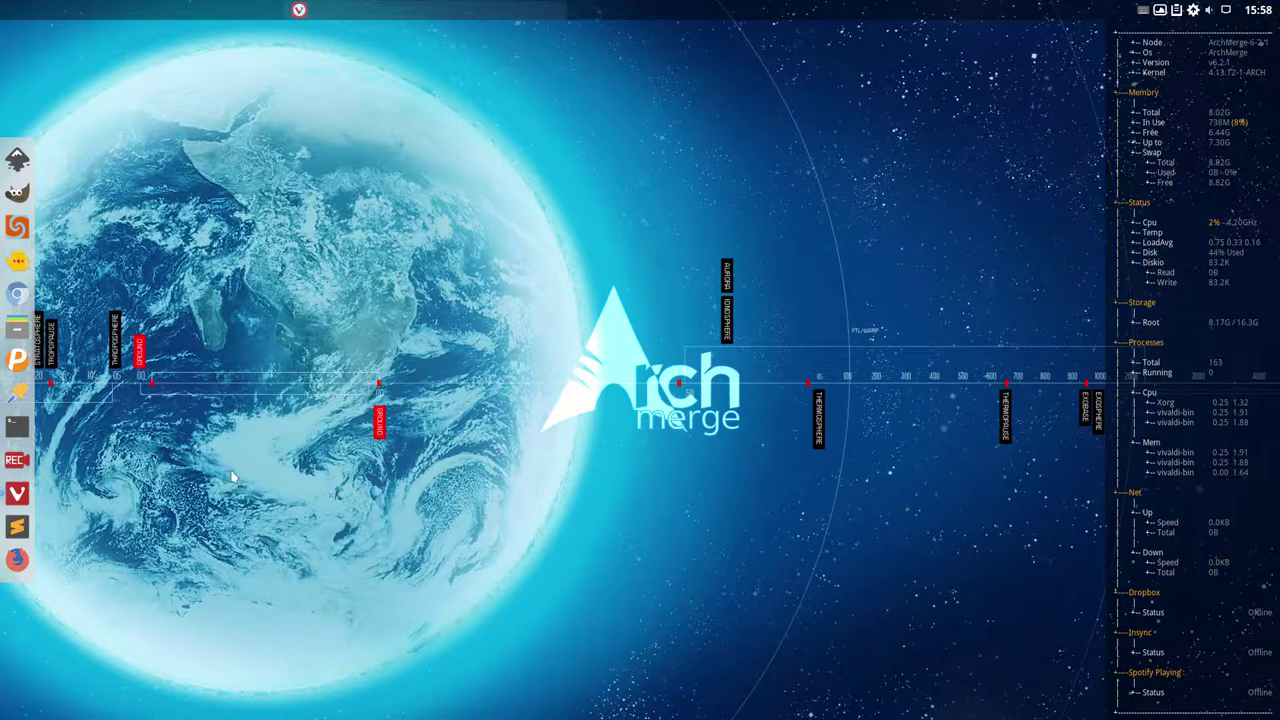
Exit Openbox from the desktop menu and log in to the i3 session
right_click(320, 207)
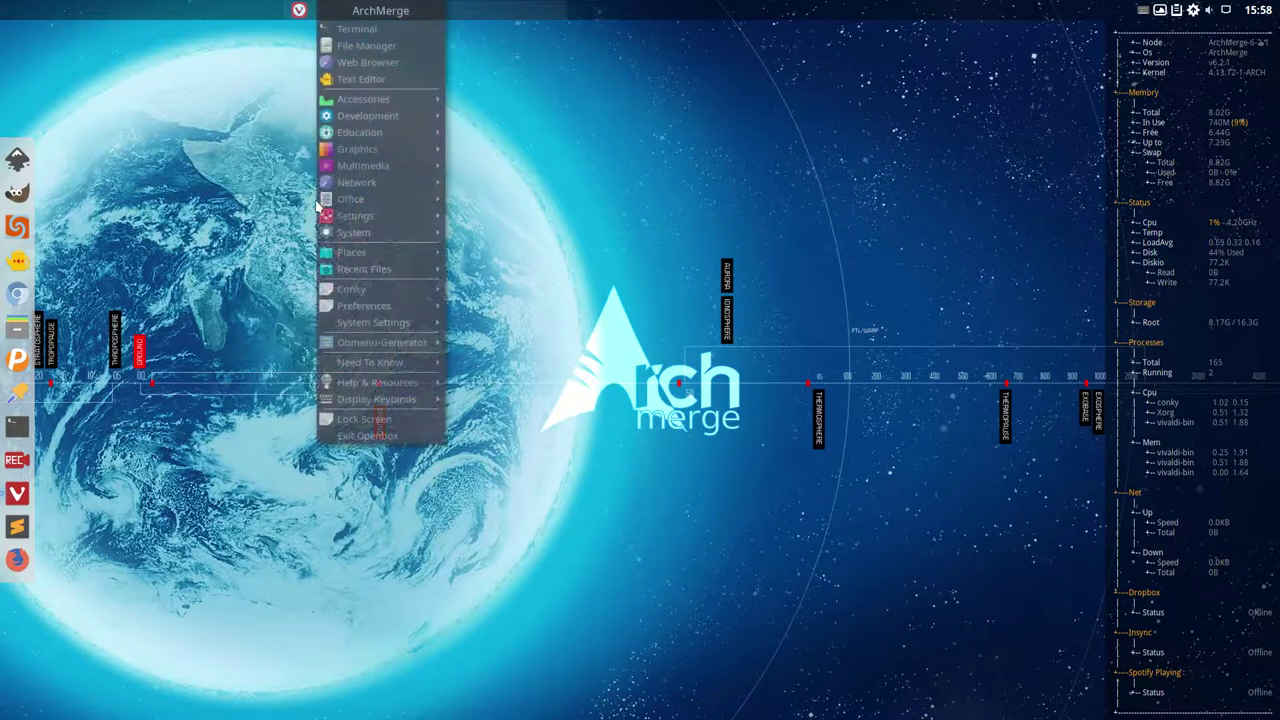
left_click(366, 438)
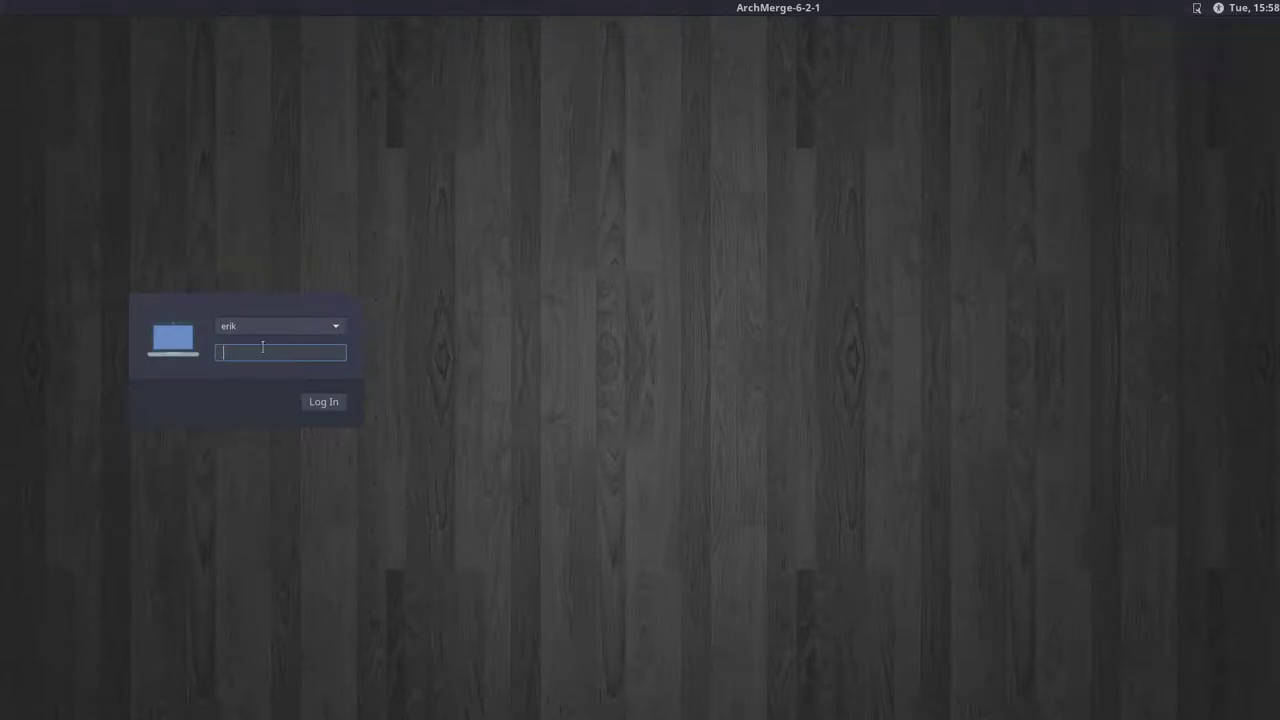
key("Return")
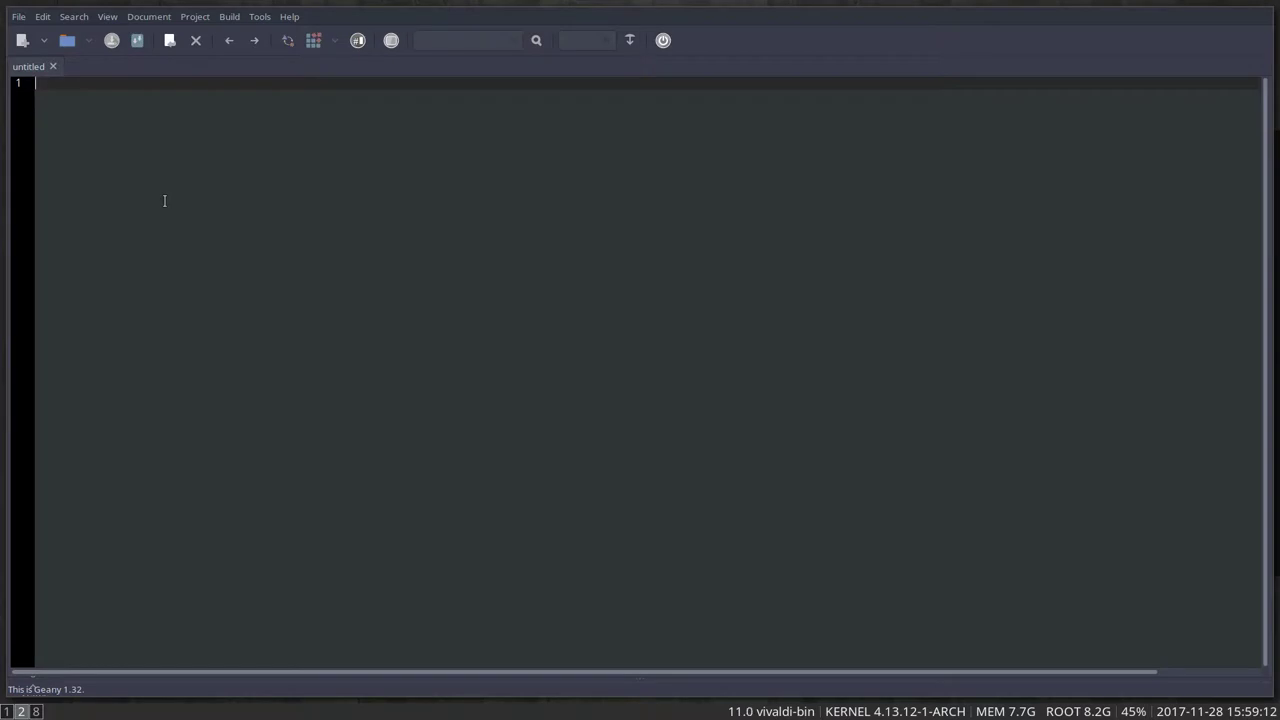
Log out of i3, choose Xfce Session on the login screen and log in with the account password
key("super+Pause")
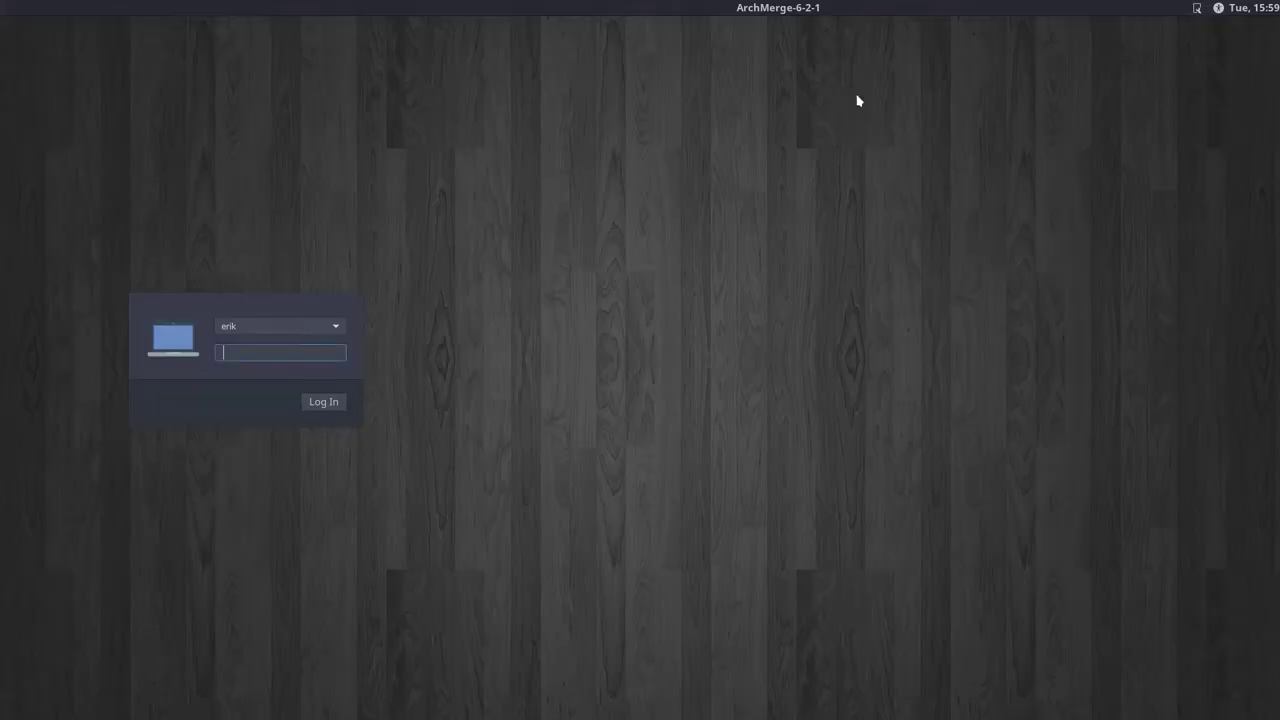
left_click(1195, 9)
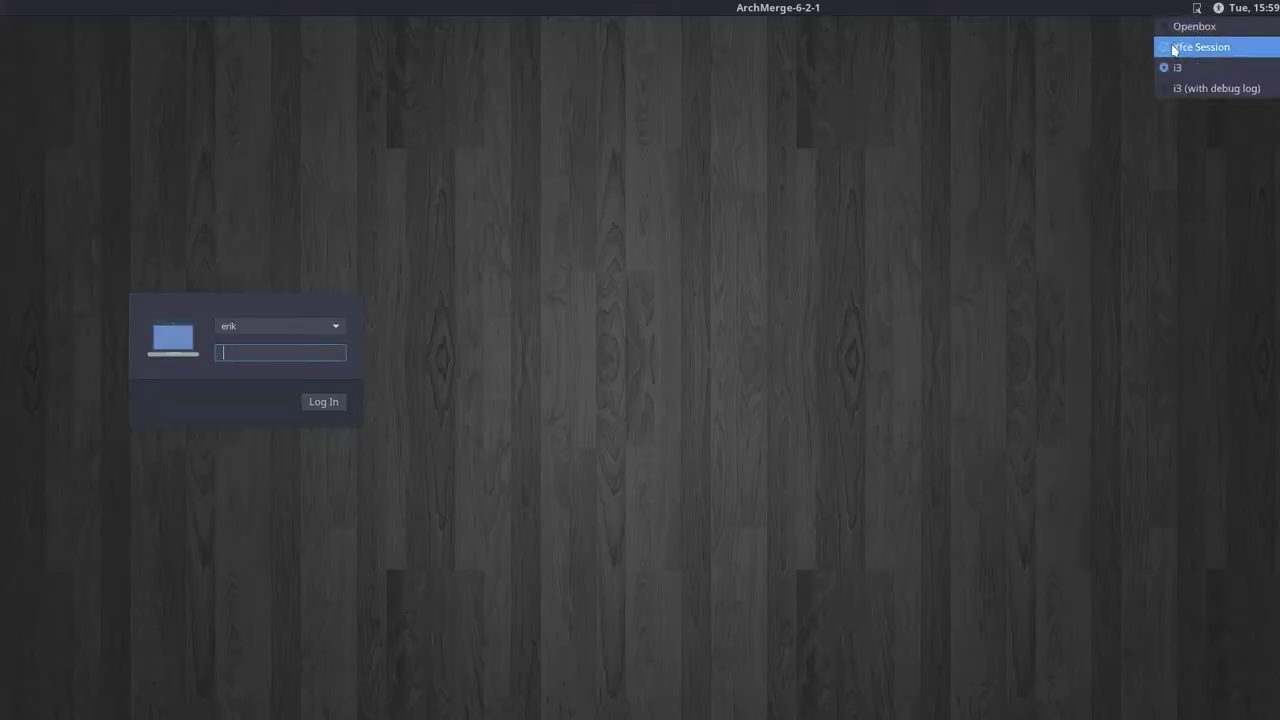
left_click(1200, 47)
type("****")
key("Return")
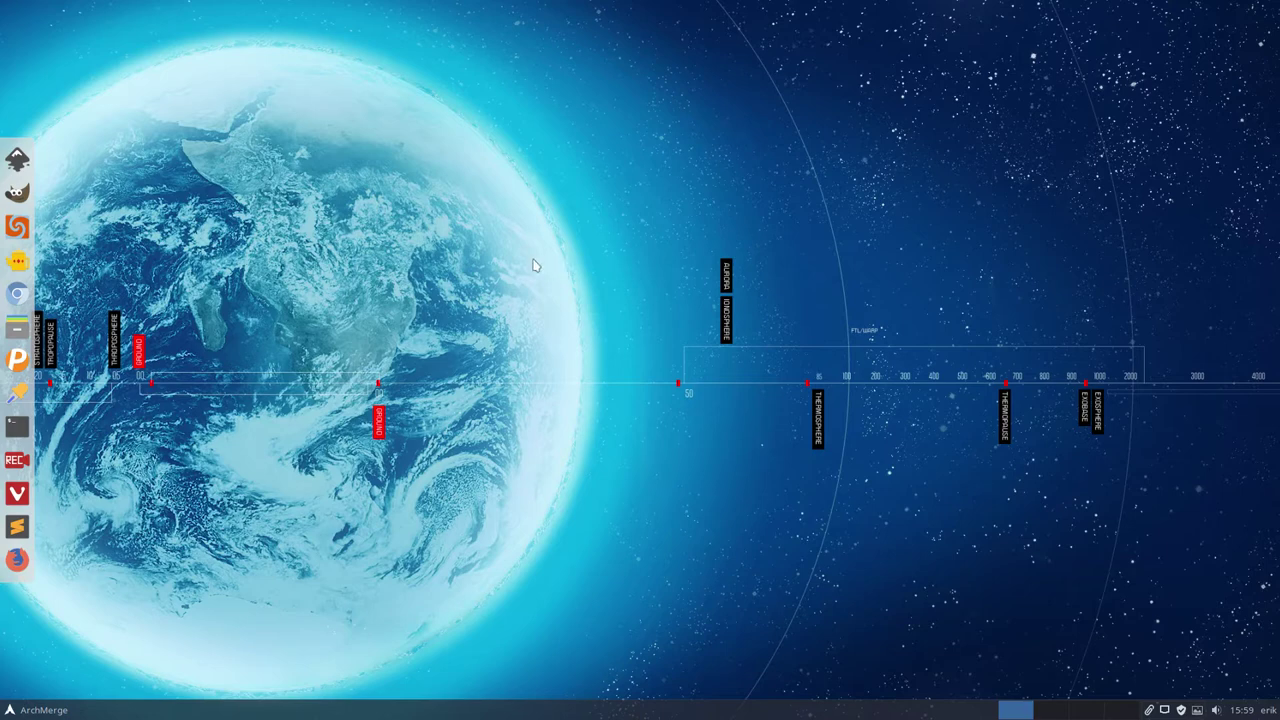
Look at the Xfce desktop's context menu and the ArchMerge applications menu, closing each one
right_click(371, 196)
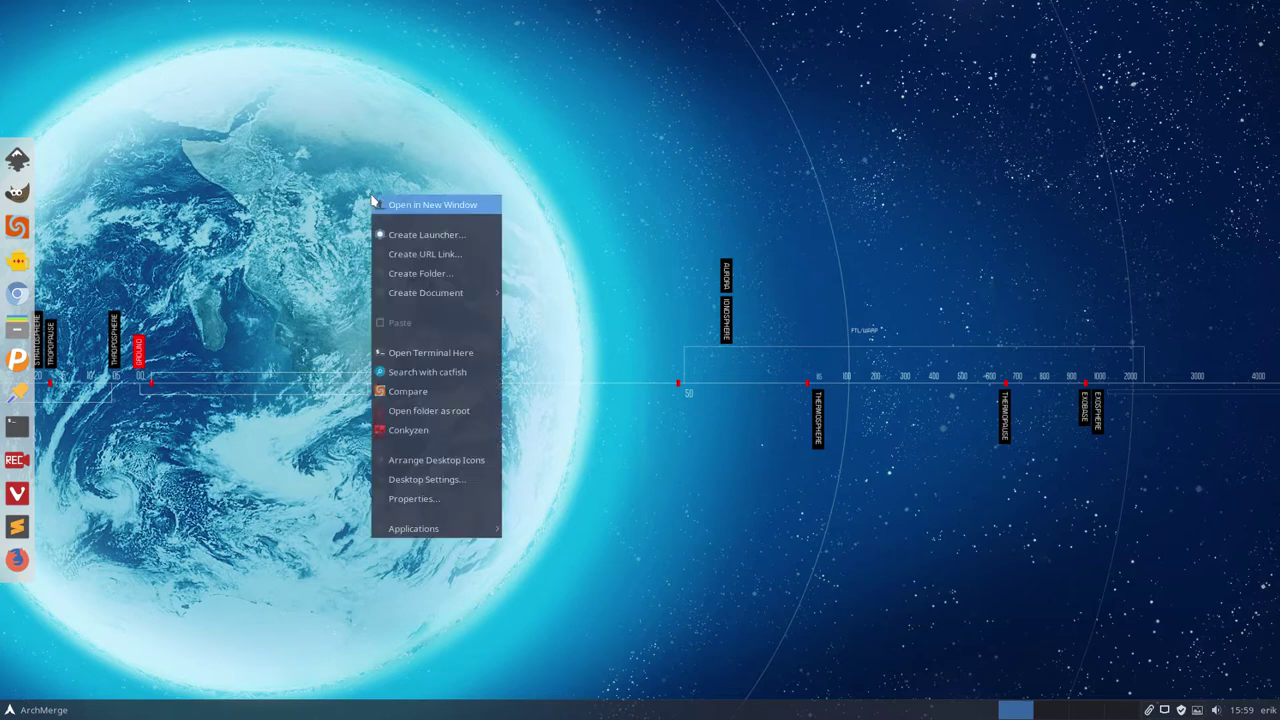
left_click(300, 342)
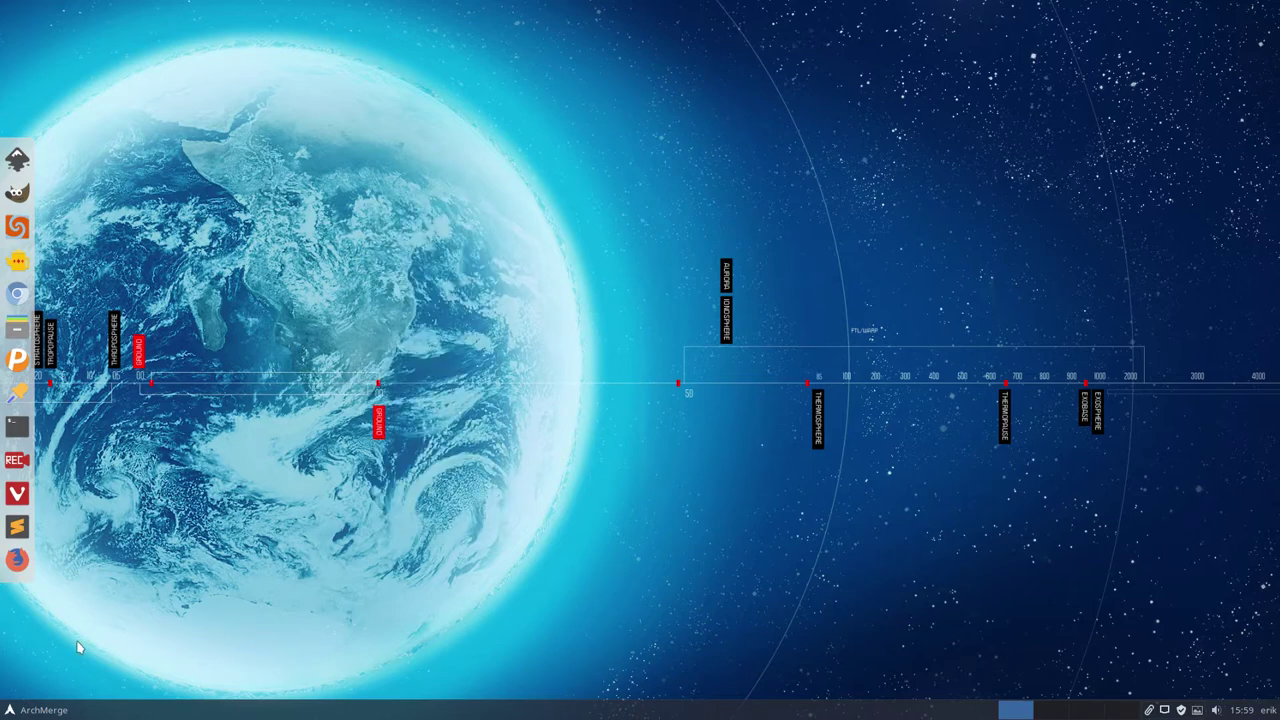
left_click(48, 710)
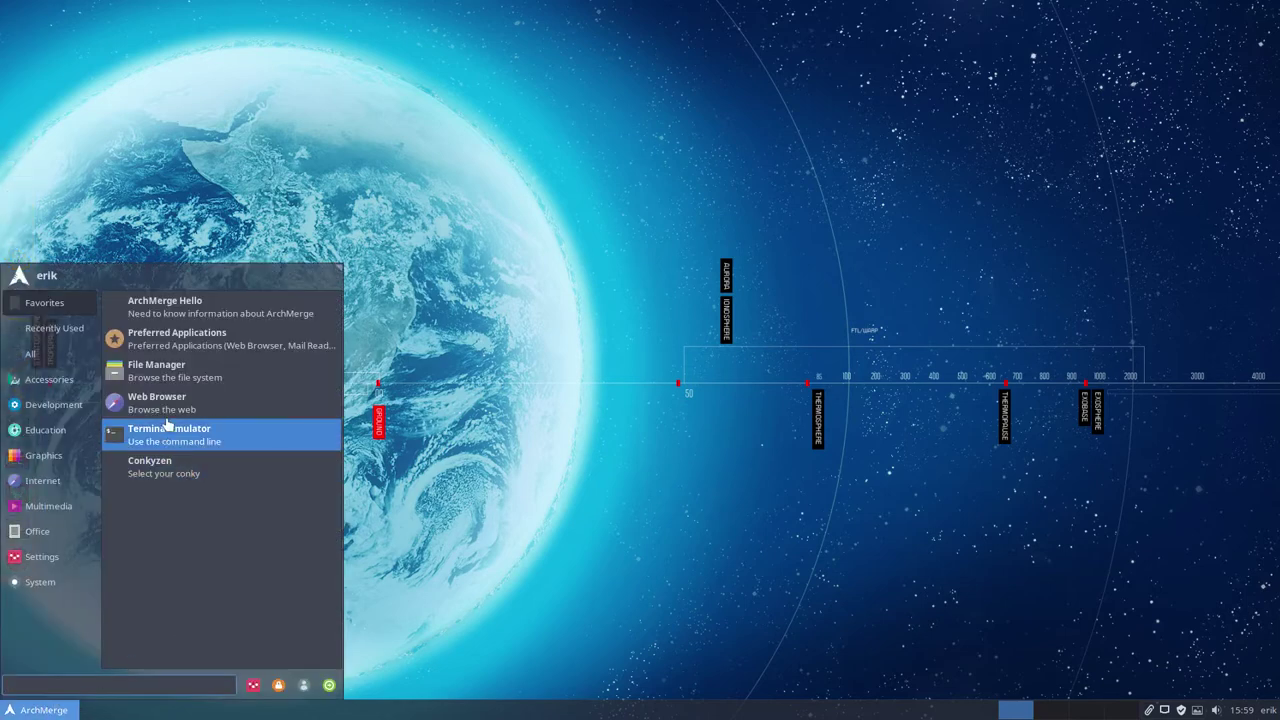
left_click(416, 200)
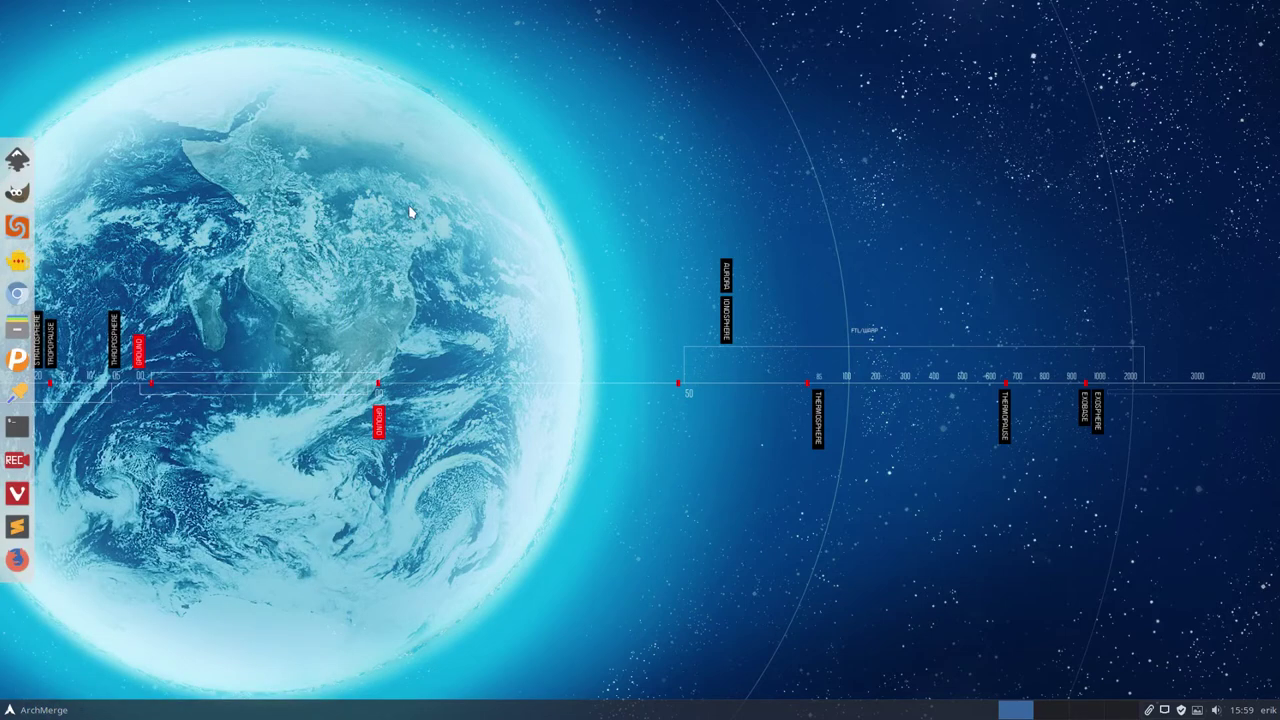